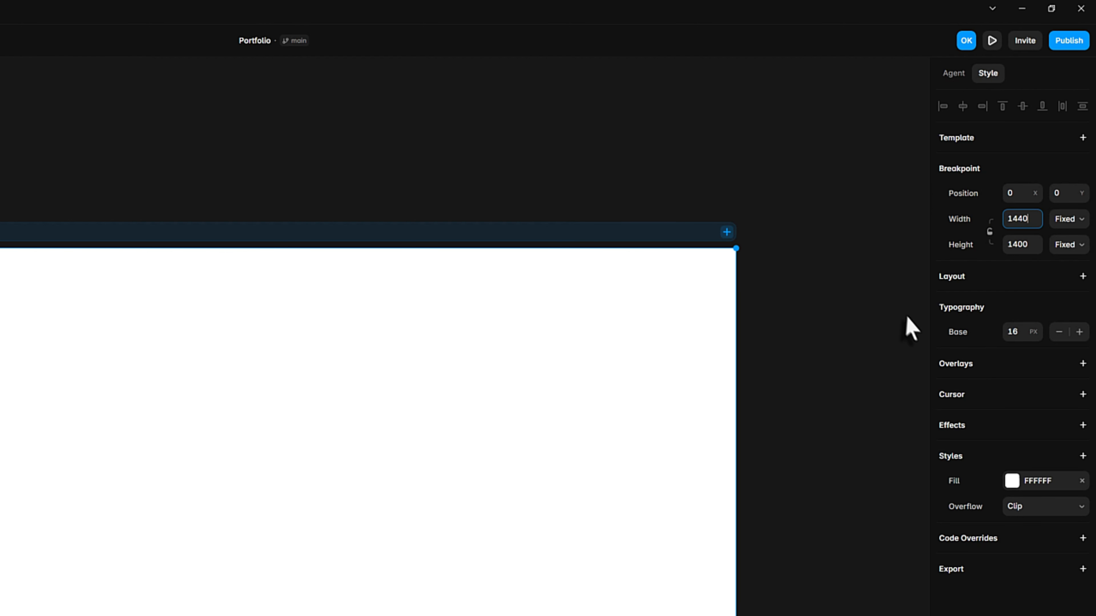
# Step: Set the Desktop breakpoint's fill to 060607 and add a vertical stack layout to it
pyautogui.click(1021, 489)
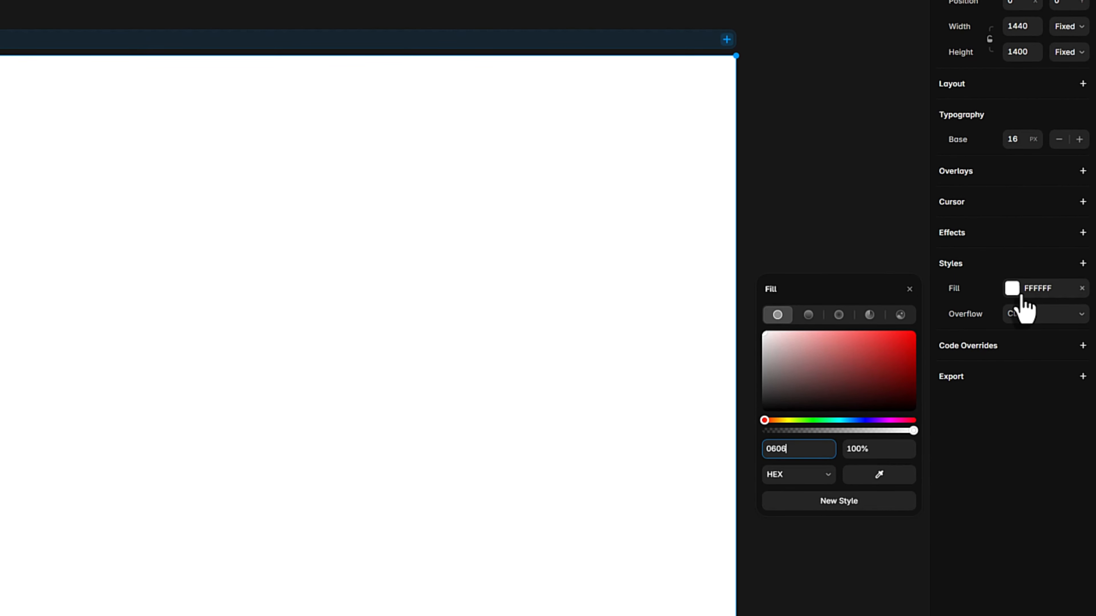
pyautogui.write('060607')
pyautogui.press('Return')
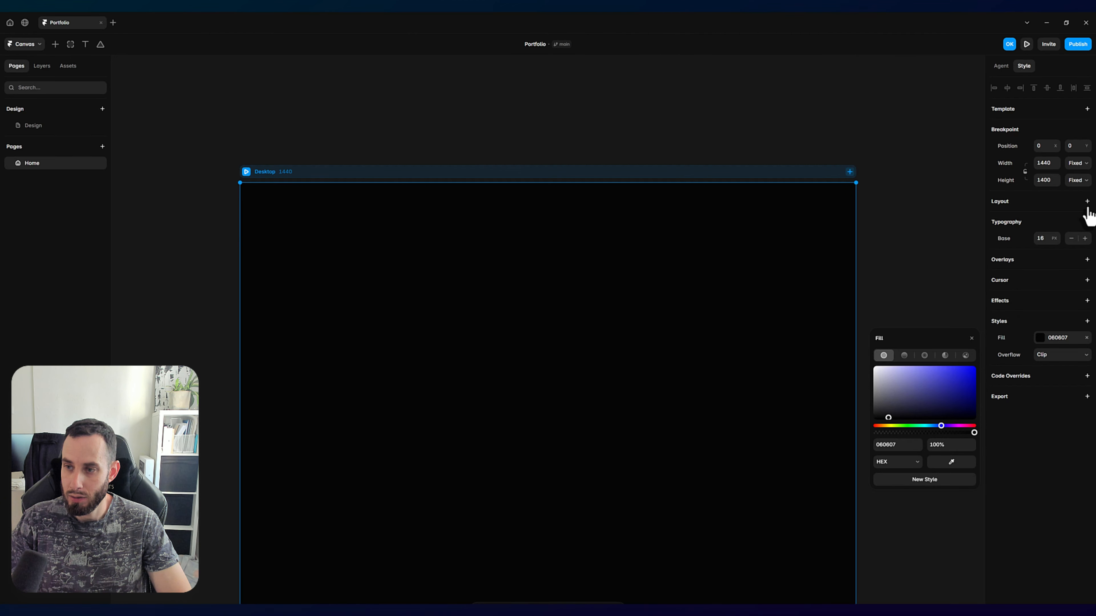
pyautogui.click(1086, 202)
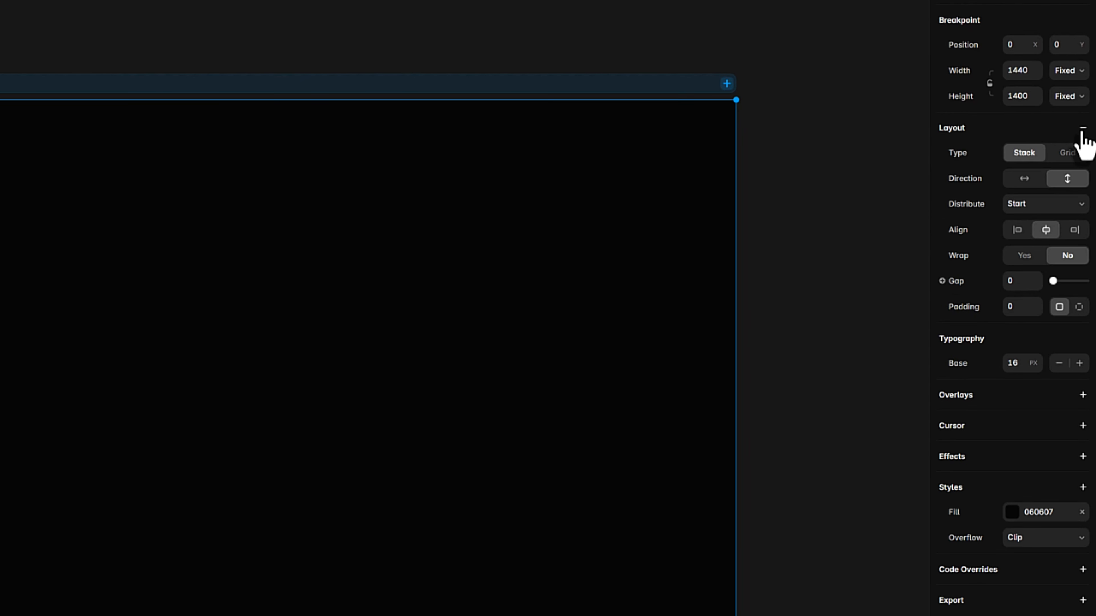
pyautogui.click(253, 16)
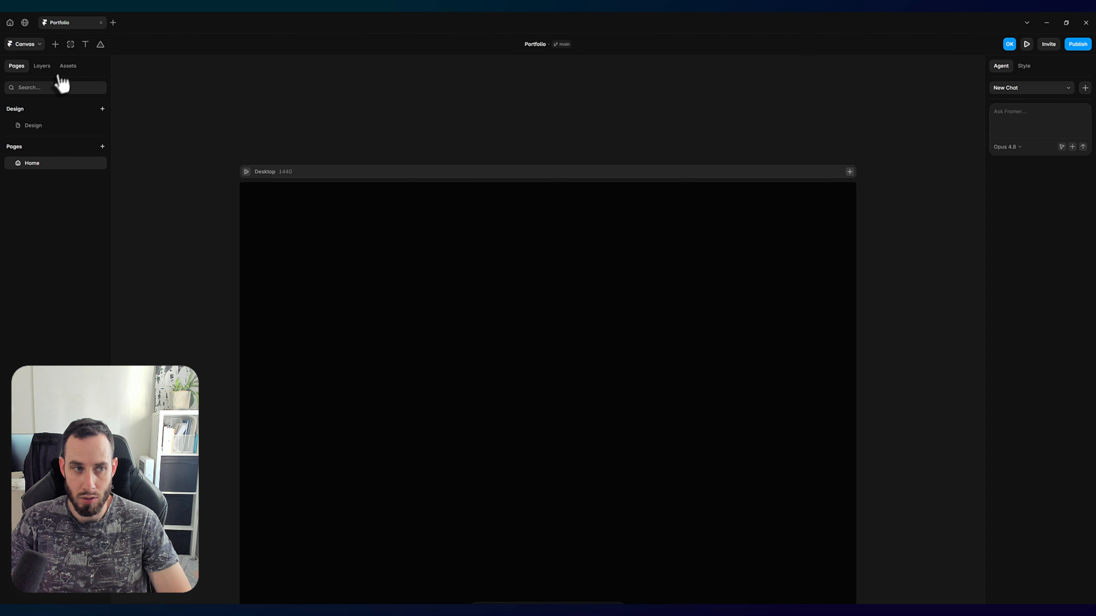
# Step: Copy the main heading text "Design that feels effortless" from the hero texts on the Design page
pyautogui.click(33, 126)
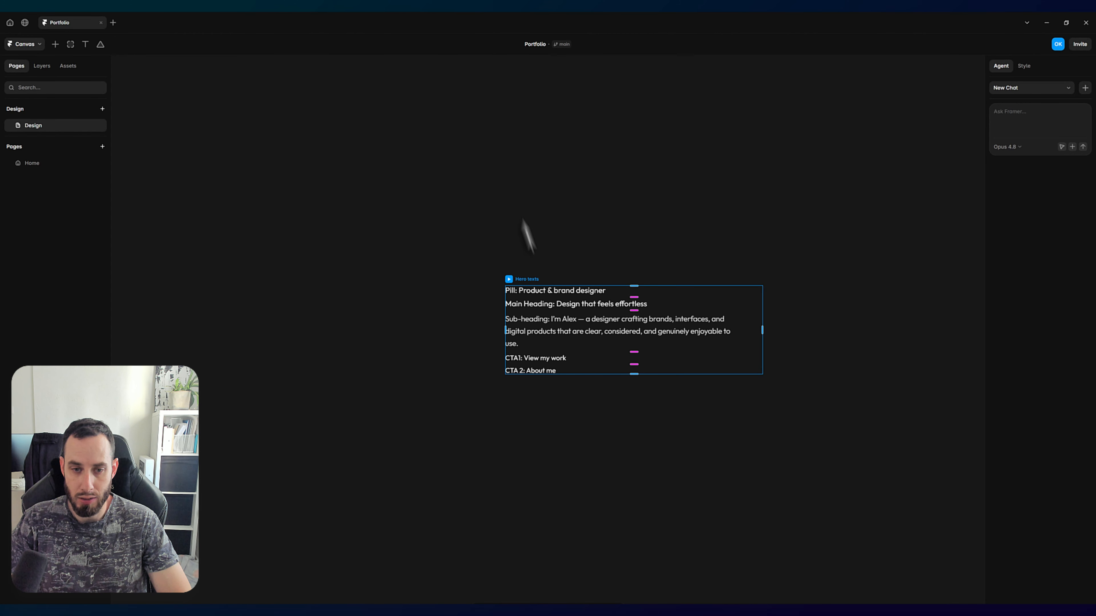
pyautogui.click(553, 307)
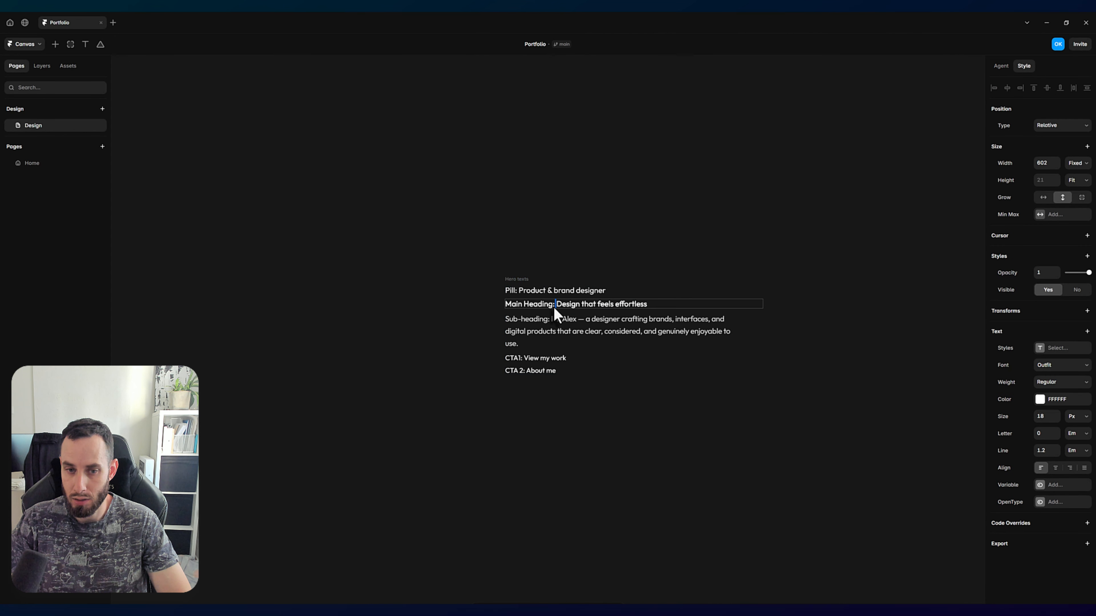
pyautogui.doubleClick(558, 306)
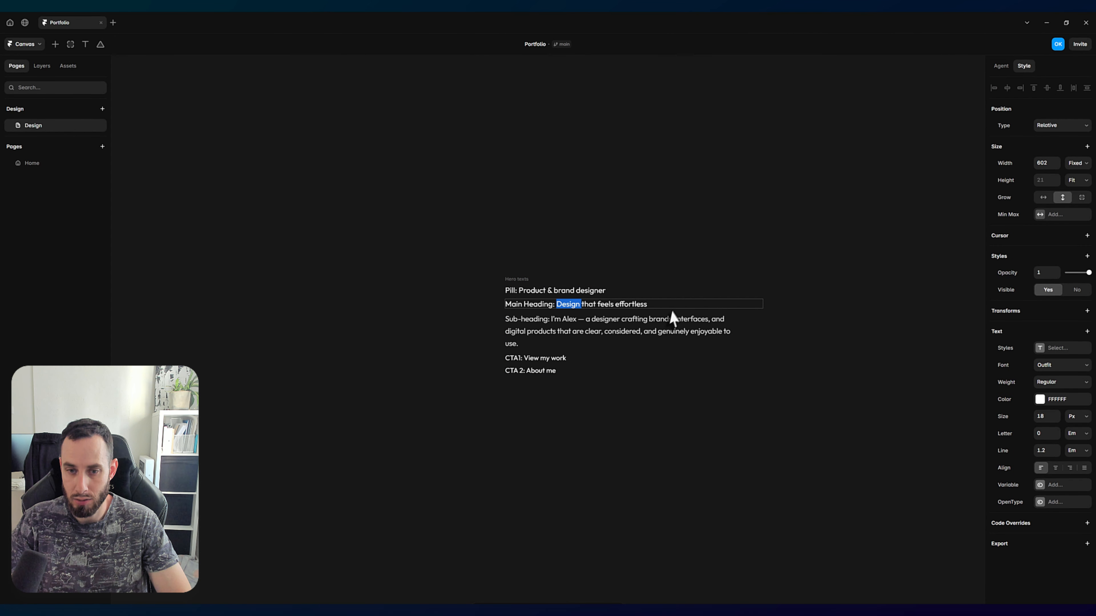
pyautogui.keyDown('shift'); pyautogui.click(674, 304); pyautogui.keyUp('shift')
pyautogui.hotkey('ctrl', 'c')
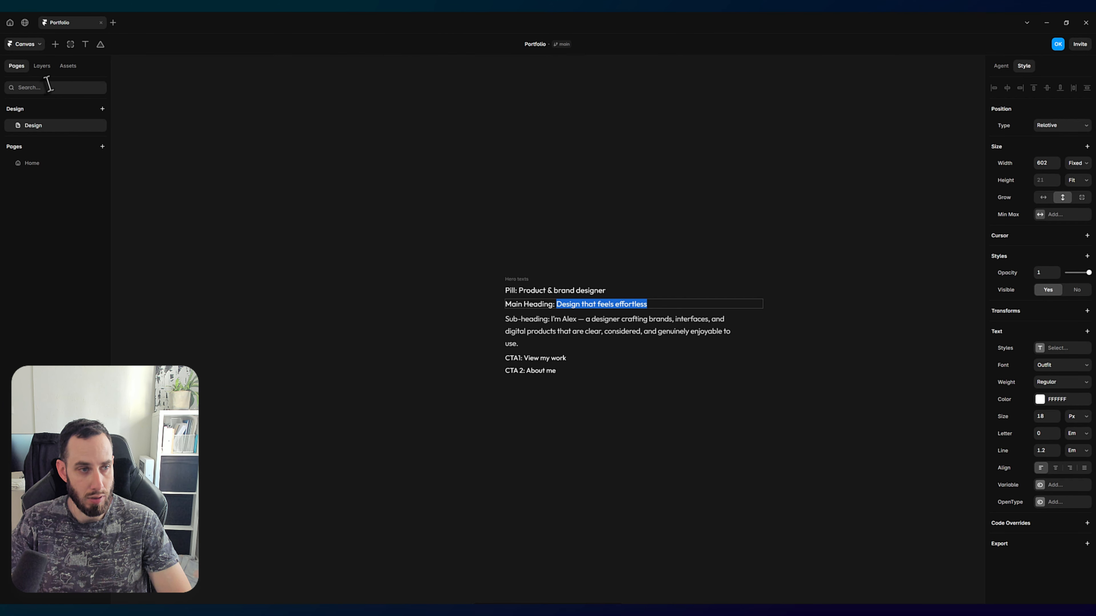
# Step: Add a text layer to the Desktop frame on the Home page and paste the copied heading "Design that feels effortless" into it
pyautogui.click(47, 166)
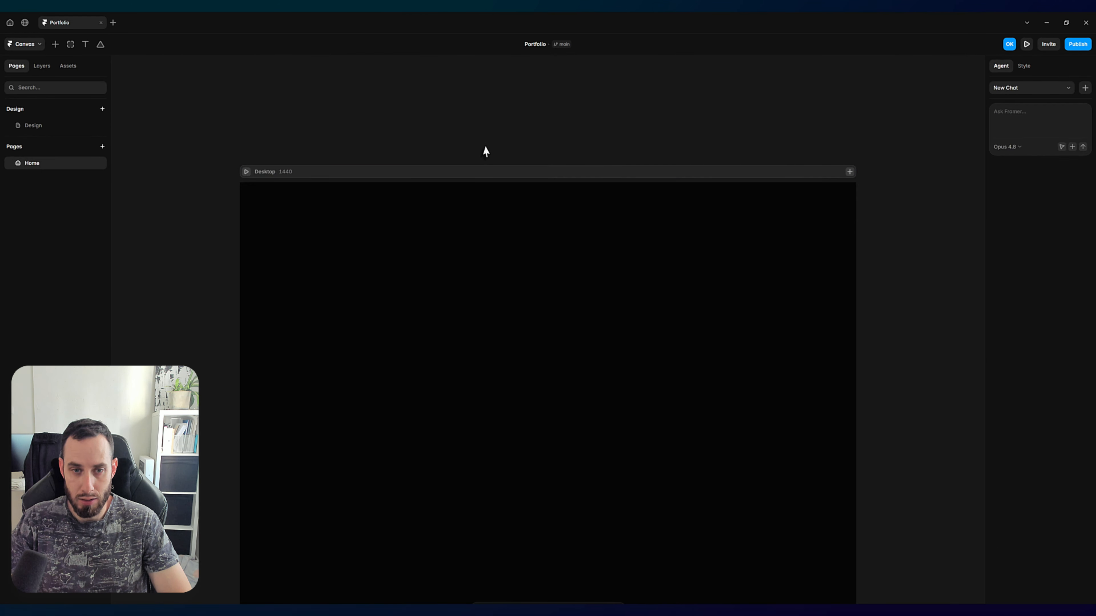
pyautogui.press('t')
pyautogui.click(549, 273)
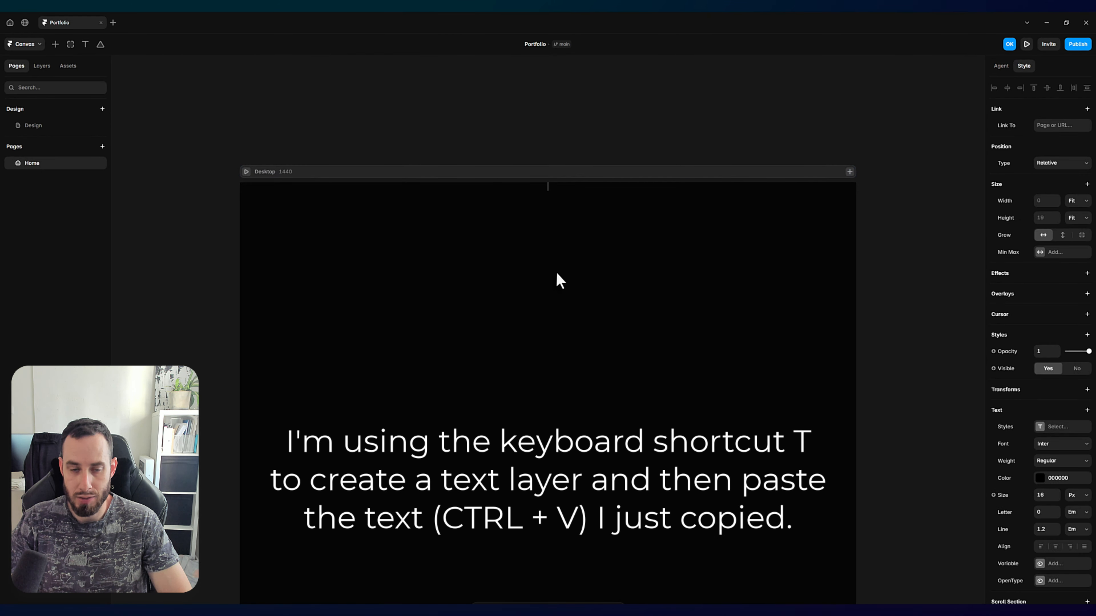
pyautogui.hotkey('ctrl', 'v')
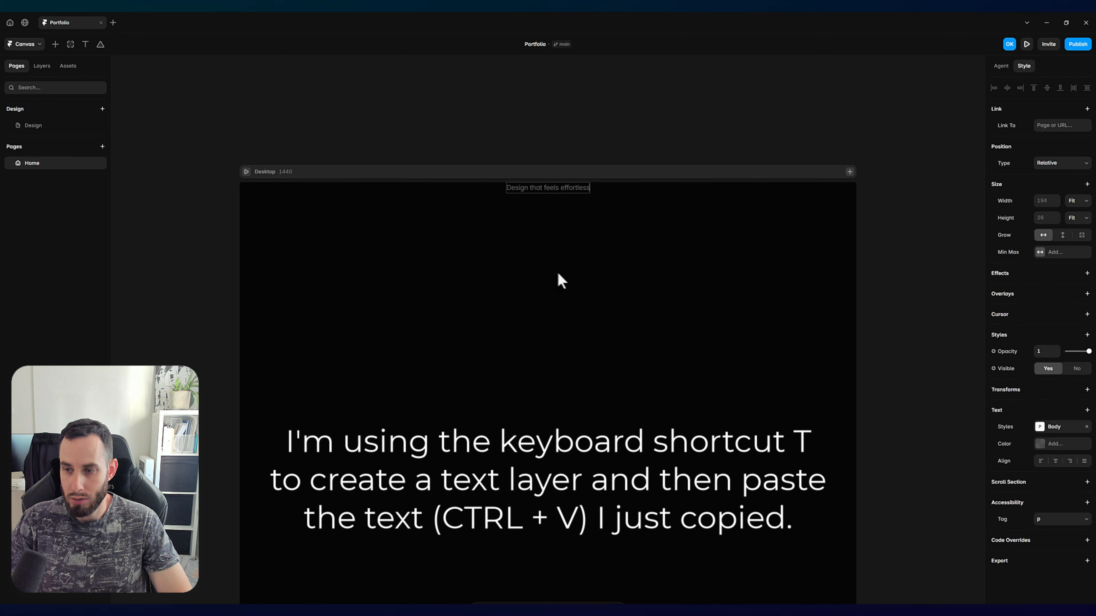
pyautogui.press('Escape')
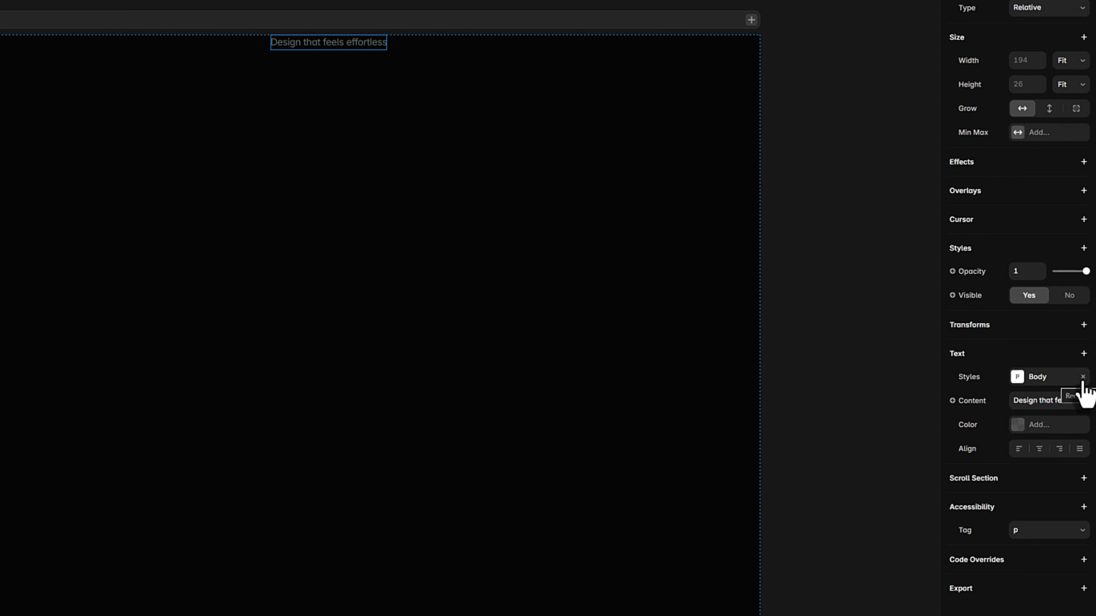
# Step: Remove the Body text style from the heading and set its font to Outfit
pyautogui.click(1083, 377)
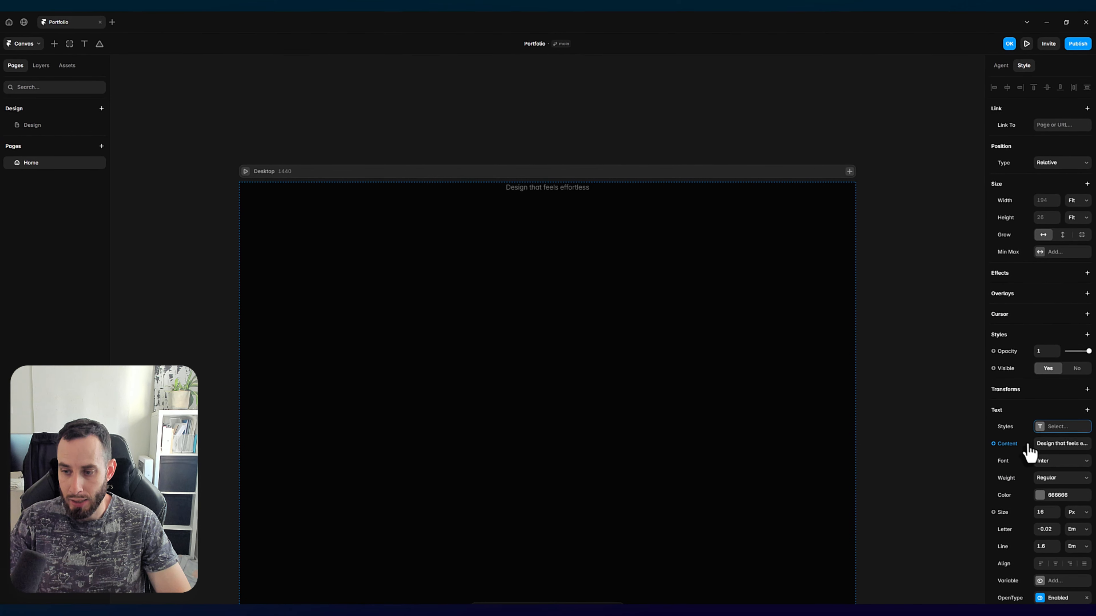
pyautogui.click(1064, 465)
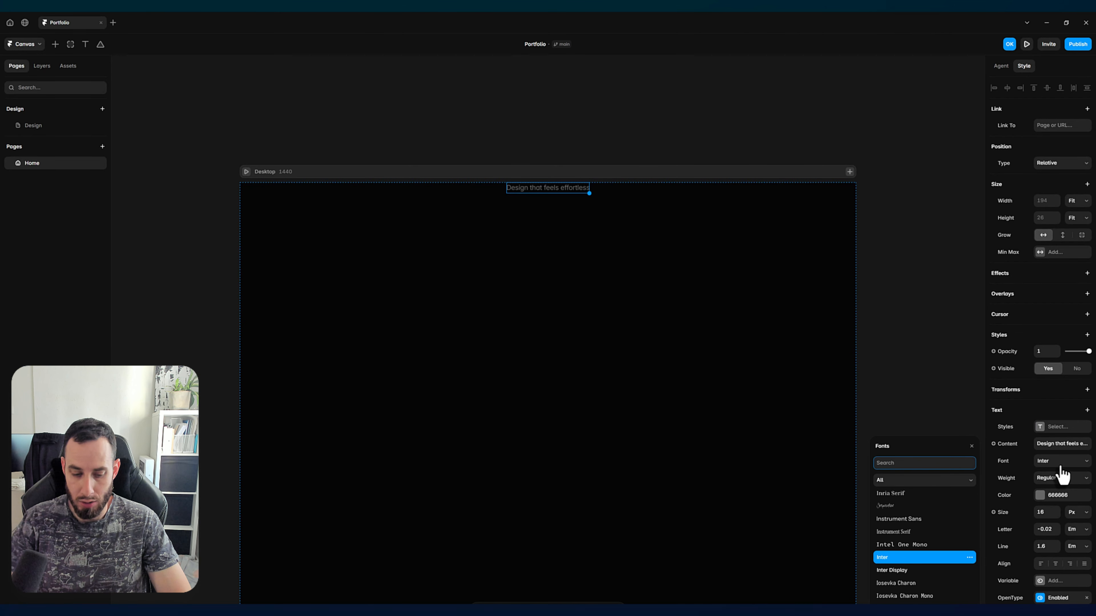
pyautogui.write('outfi')
pyautogui.write('t')
pyautogui.click(914, 498)
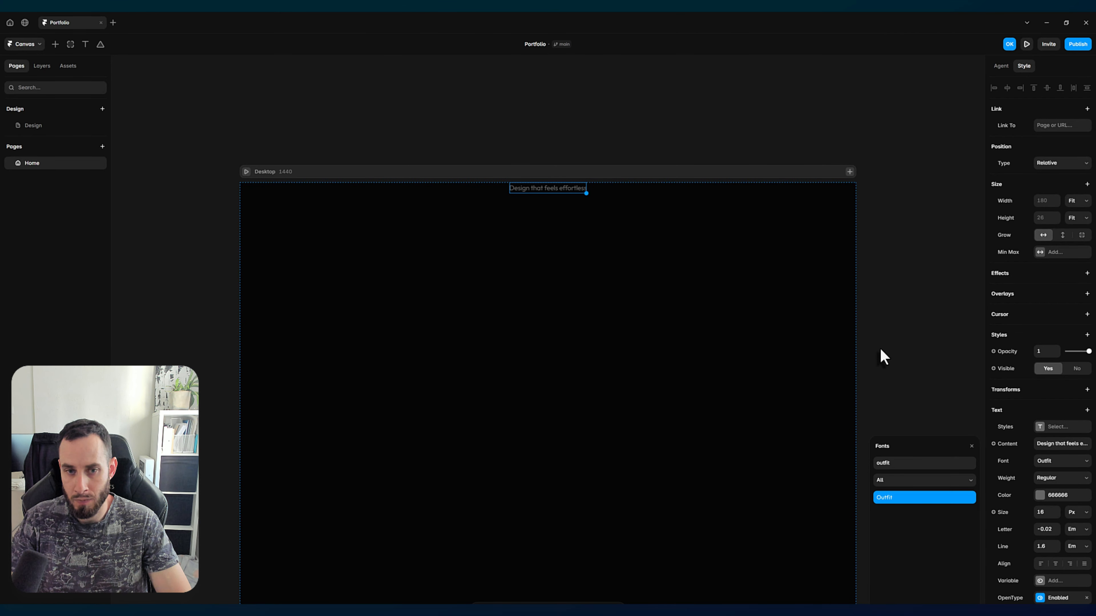
pyautogui.click(878, 347)
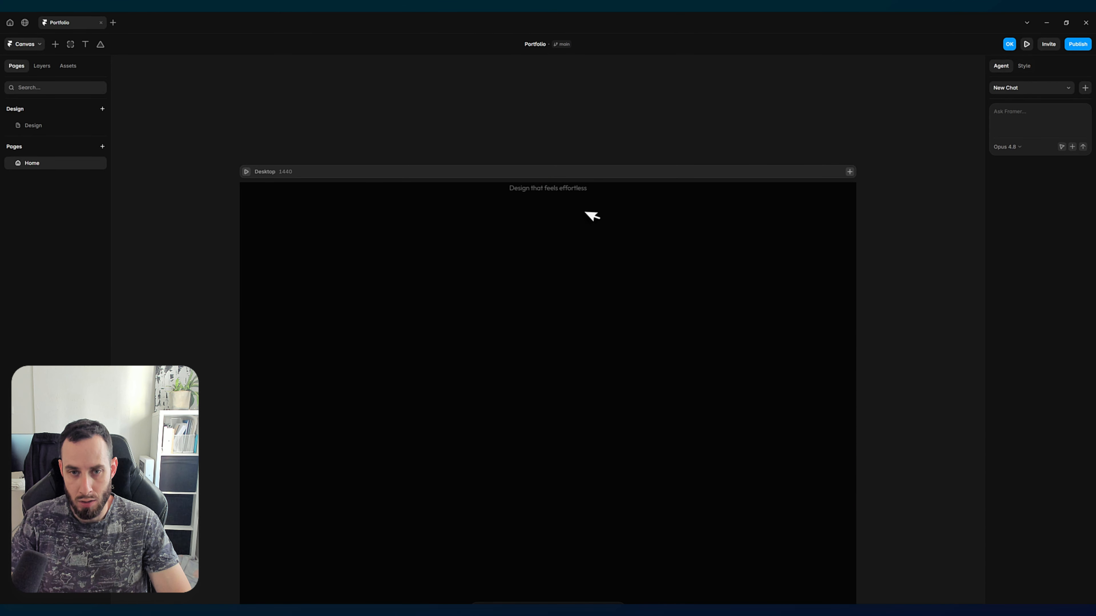
# Step: Set the heading's text color to FFFFFF
pyautogui.click(567, 192)
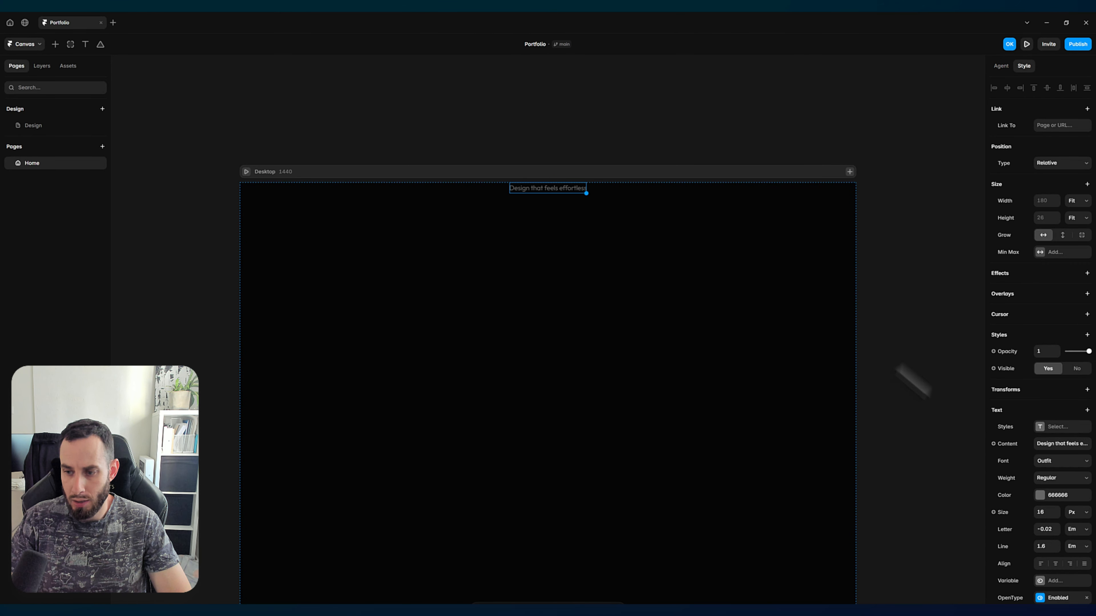
pyautogui.click(1040, 497)
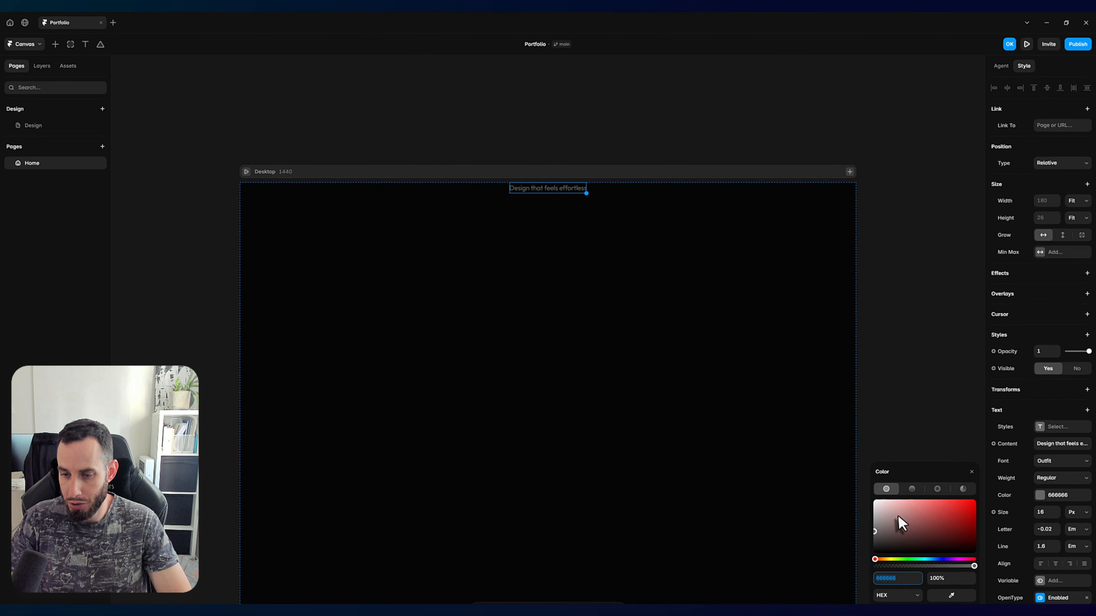
pyautogui.write('FFFFFF')
pyautogui.press('Return')
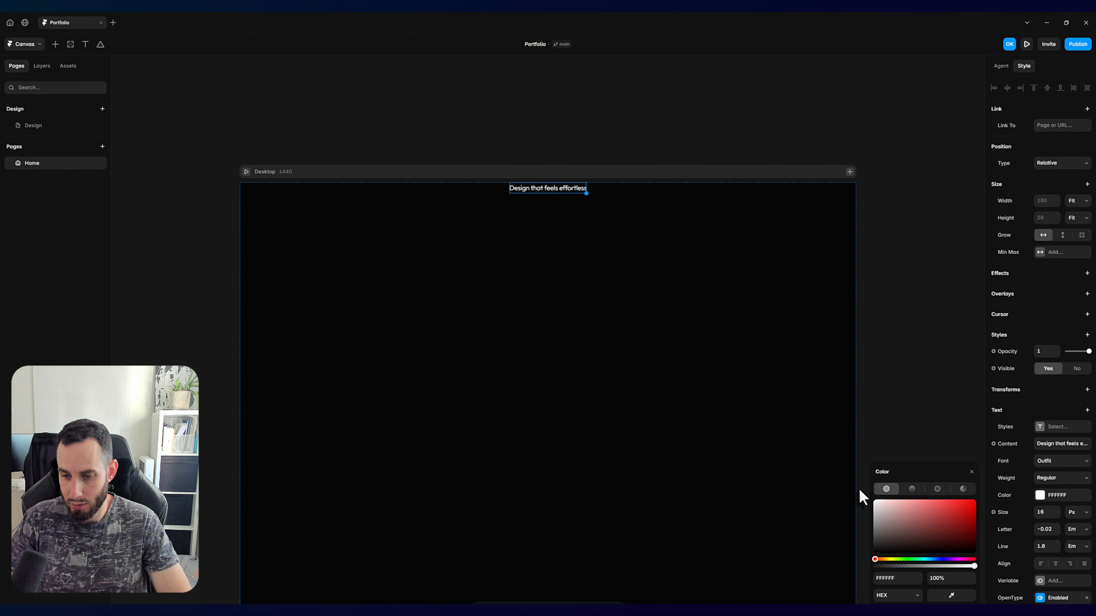
# Step: Try a few other colors on the heading text and set it back to FFFFFF
pyautogui.moveTo(891, 525); pyautogui.dragTo(923, 518)
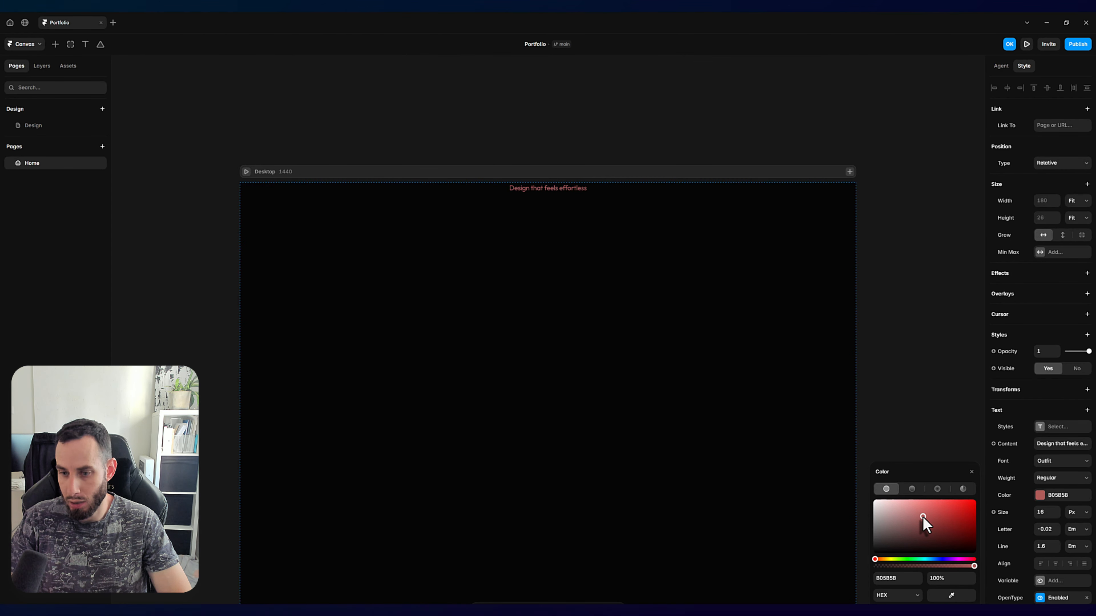
pyautogui.moveTo(923, 517); pyautogui.dragTo(874, 501)
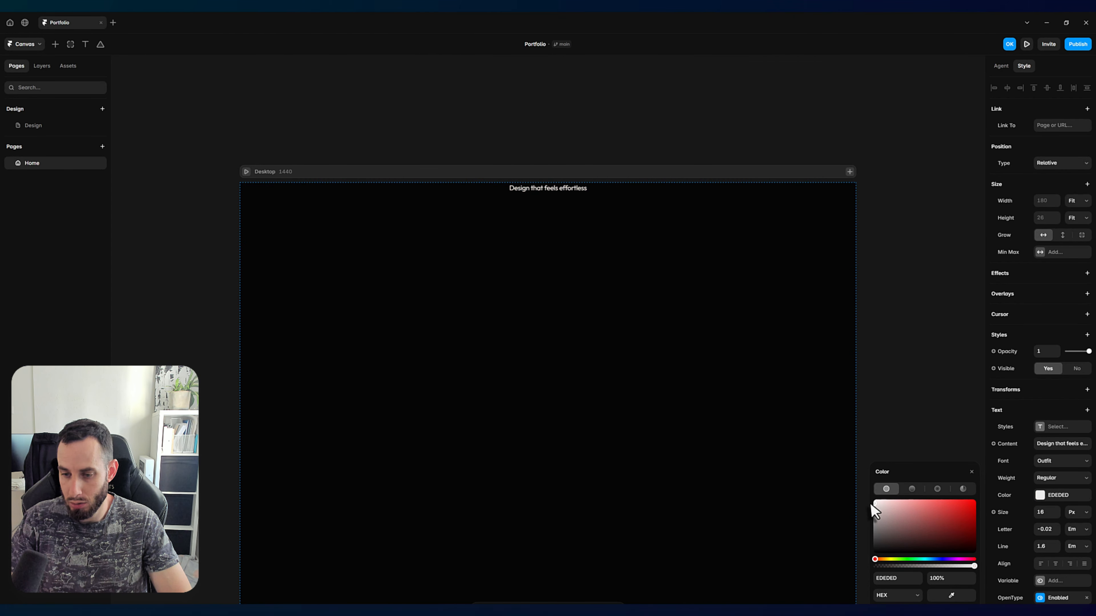
pyautogui.click(899, 578)
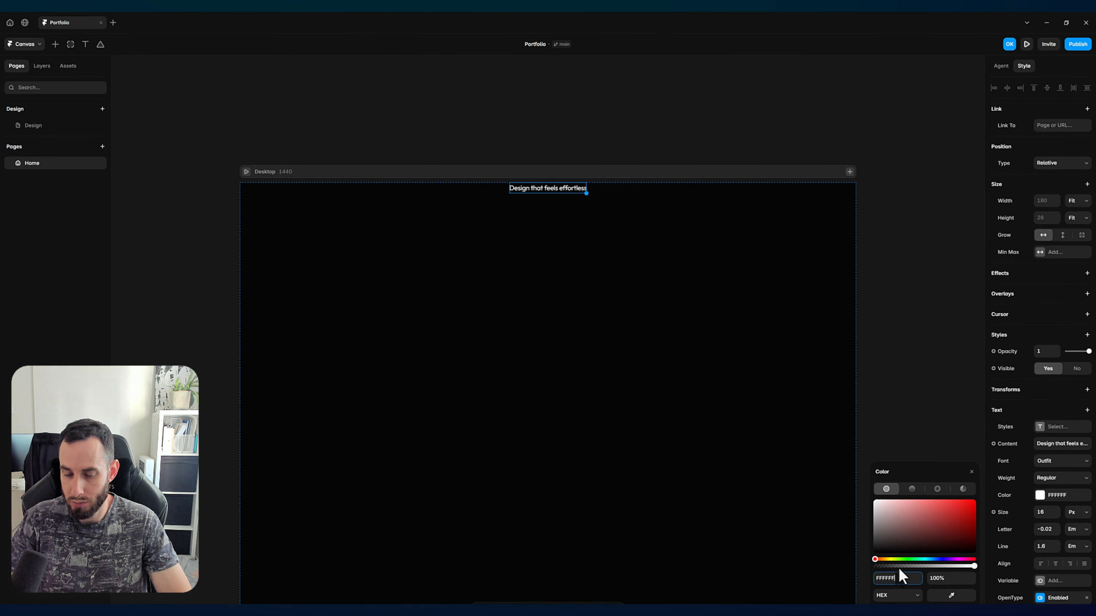
pyautogui.click(903, 402)
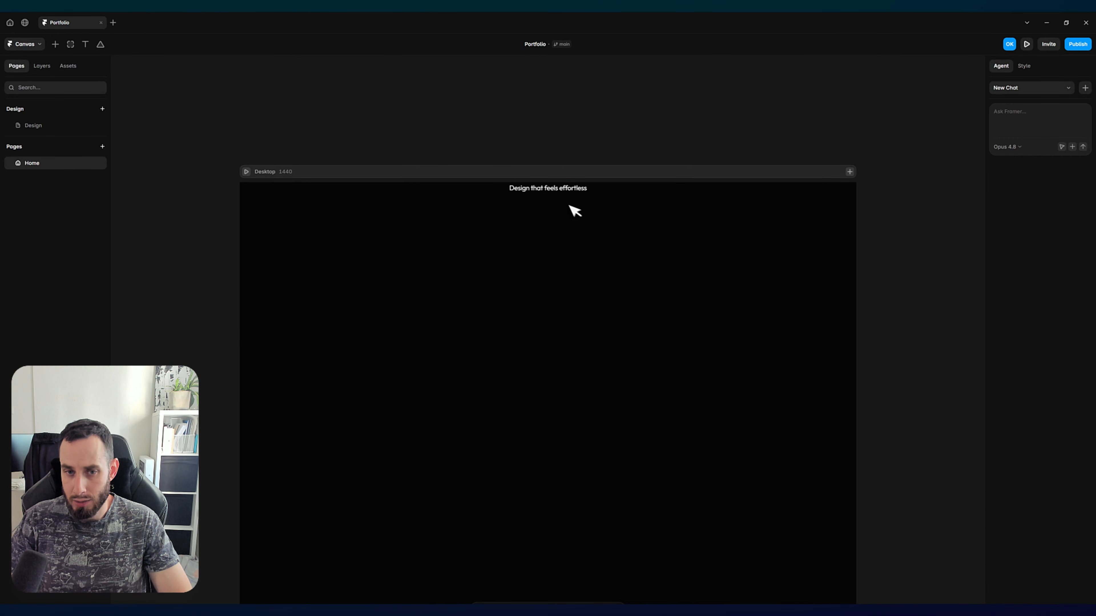
# Step: Set the heading's font size to 86 px and its weight to Medium
pyautogui.click(555, 189)
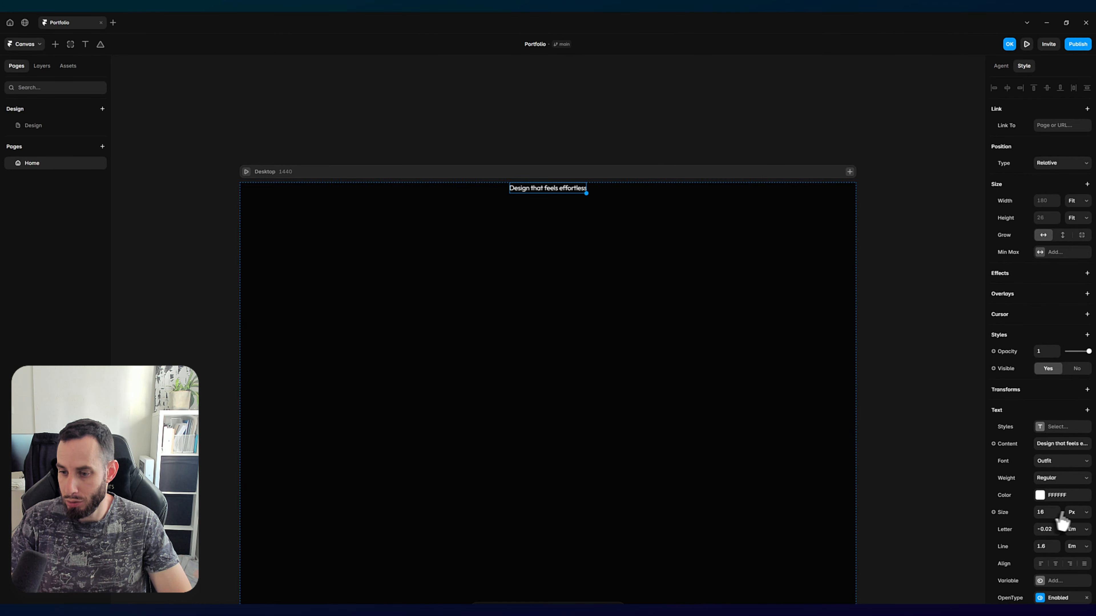
pyautogui.write('8')
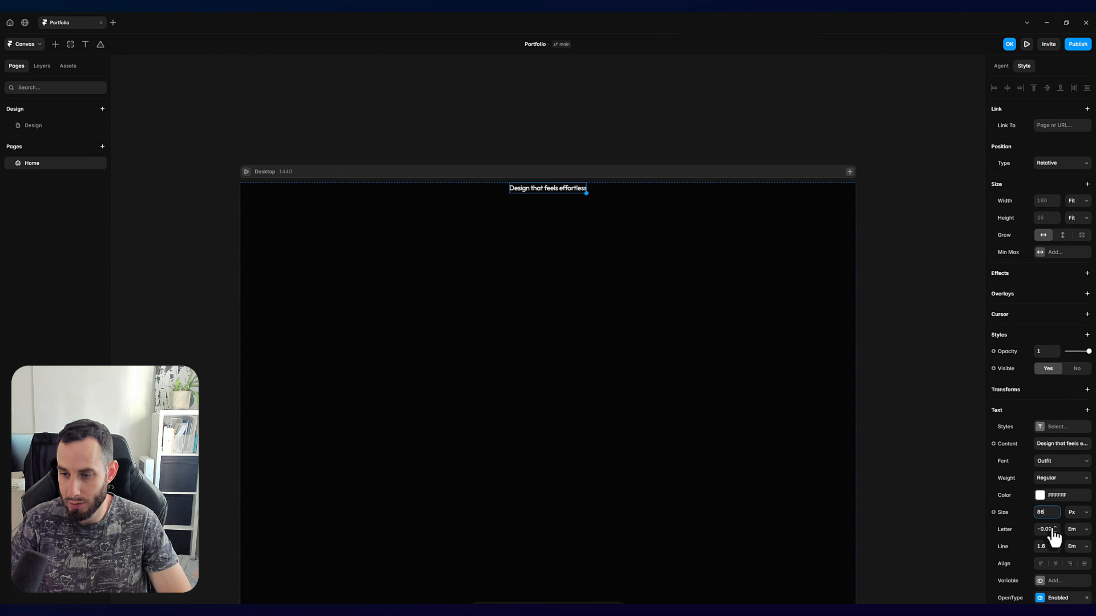
pyautogui.write('6')
pyautogui.press('Return')
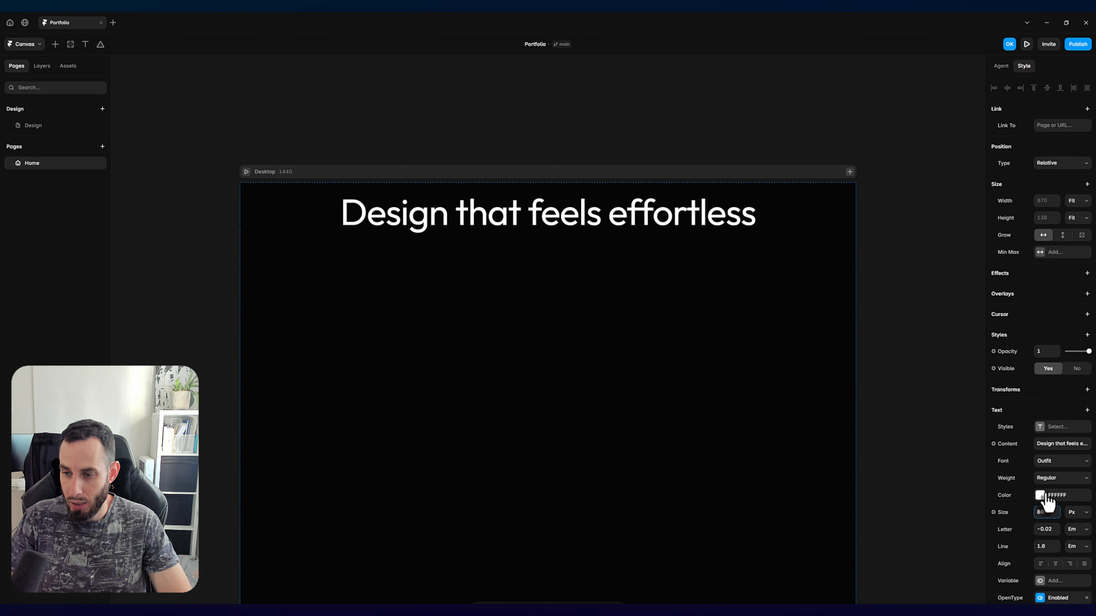
pyautogui.click(1046, 480)
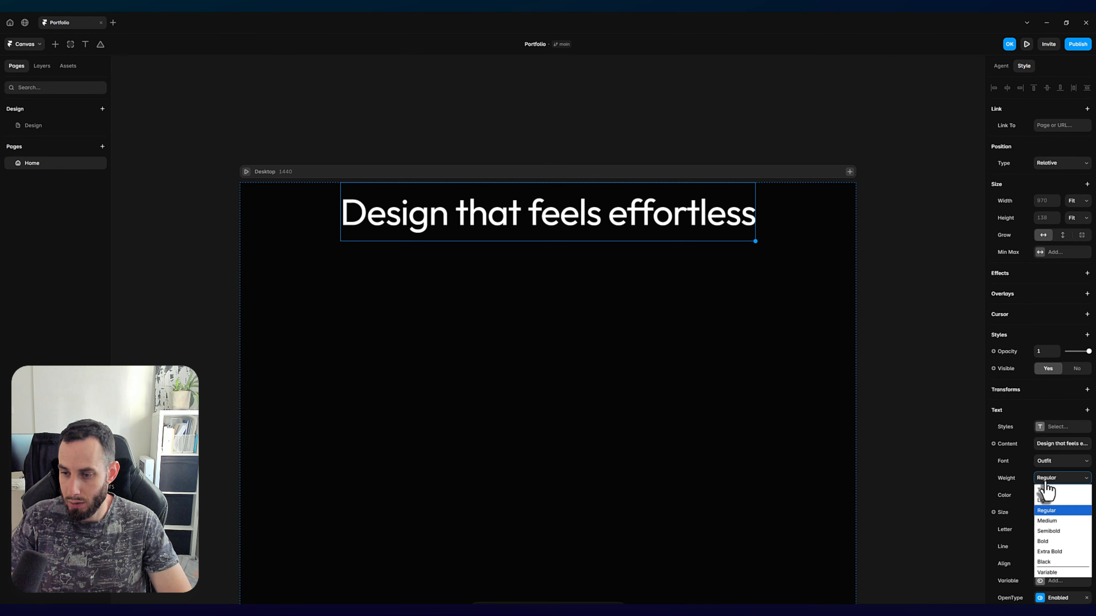
pyautogui.click(1052, 521)
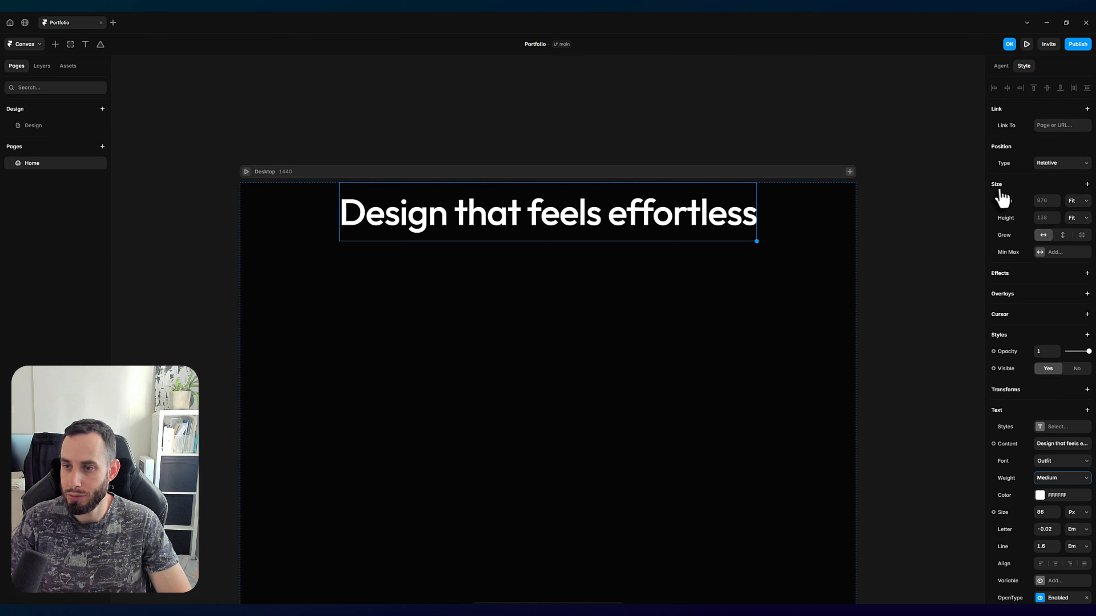
# Step: Change the heading's width to Fixed and narrow it to about 597 px so the text wraps onto two lines
pyautogui.click(1073, 203)
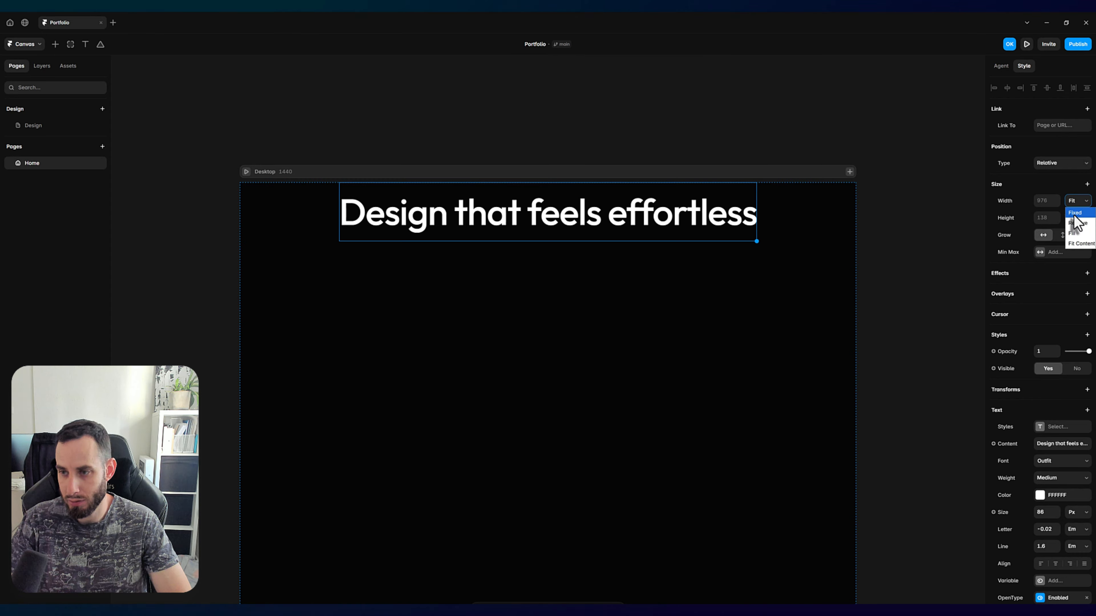
pyautogui.click(1074, 214)
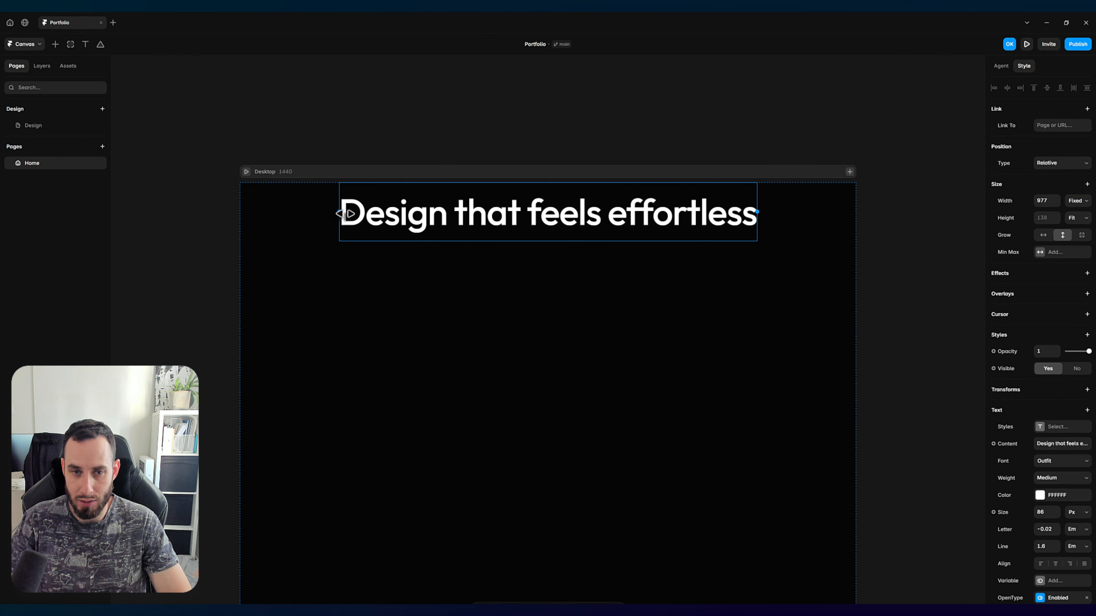
pyautogui.moveTo(340, 213); pyautogui.dragTo(502, 220)
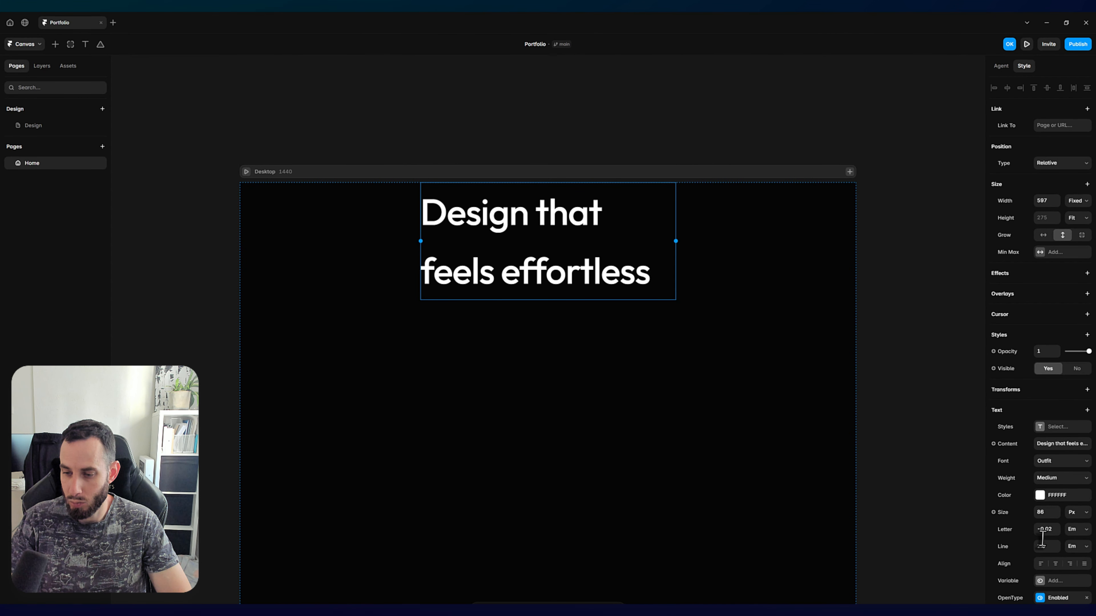
# Step: Center-align the heading text and set its line height to 1.3 em
pyautogui.click(1056, 568)
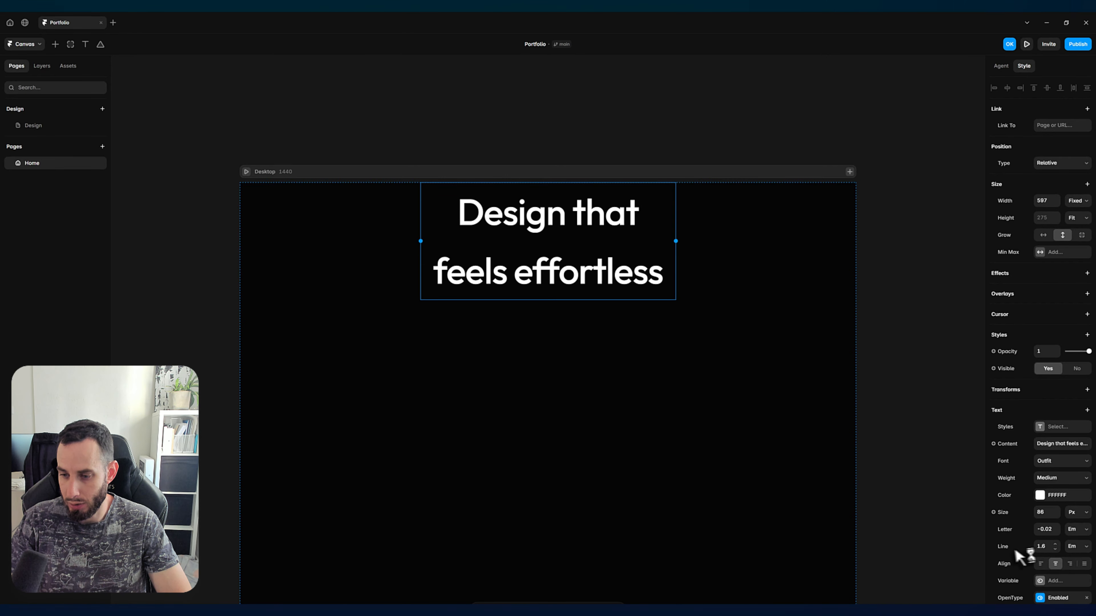
pyautogui.click(1040, 547)
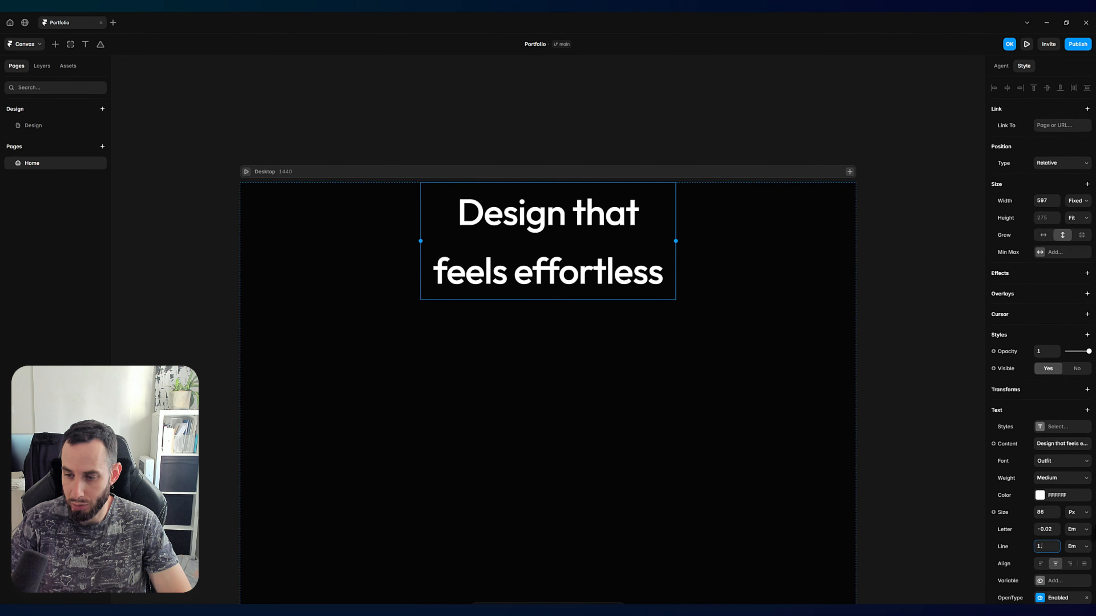
pyautogui.press('Return')
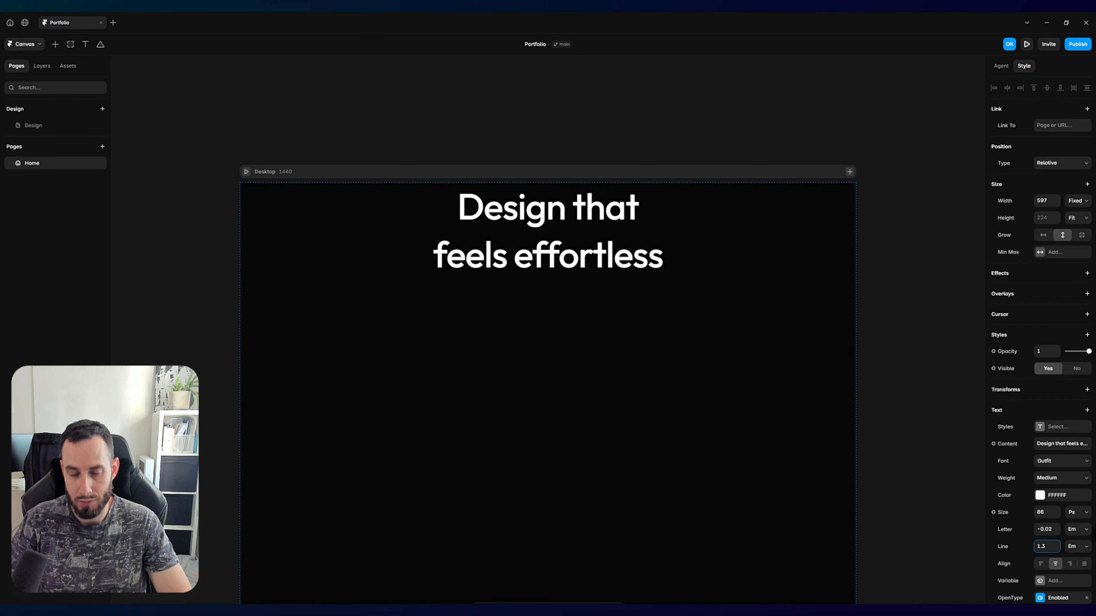
pyautogui.click(569, 142)
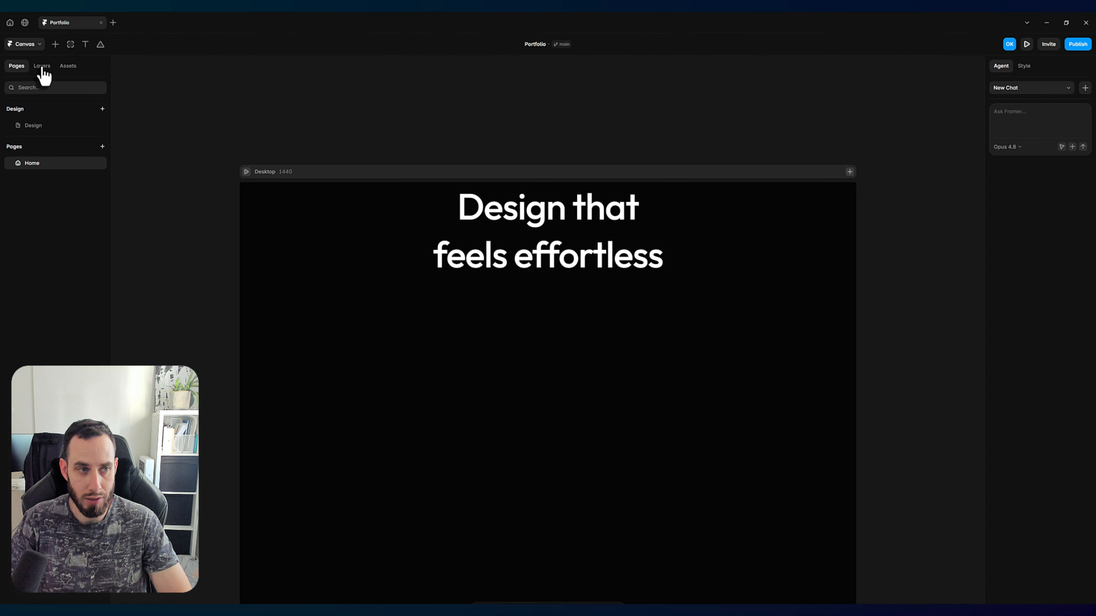
# Step: Copy the prepared sub-heading sentence from the Design page, without its label, and paste it as new text below the heading on Home
pyautogui.click(39, 124)
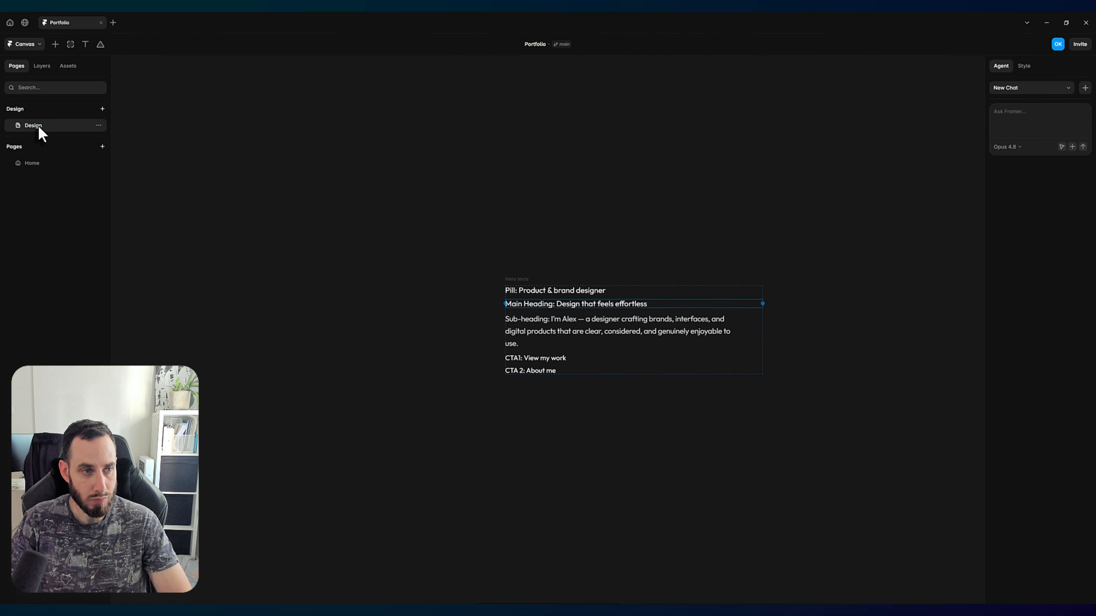
pyautogui.doubleClick(583, 321)
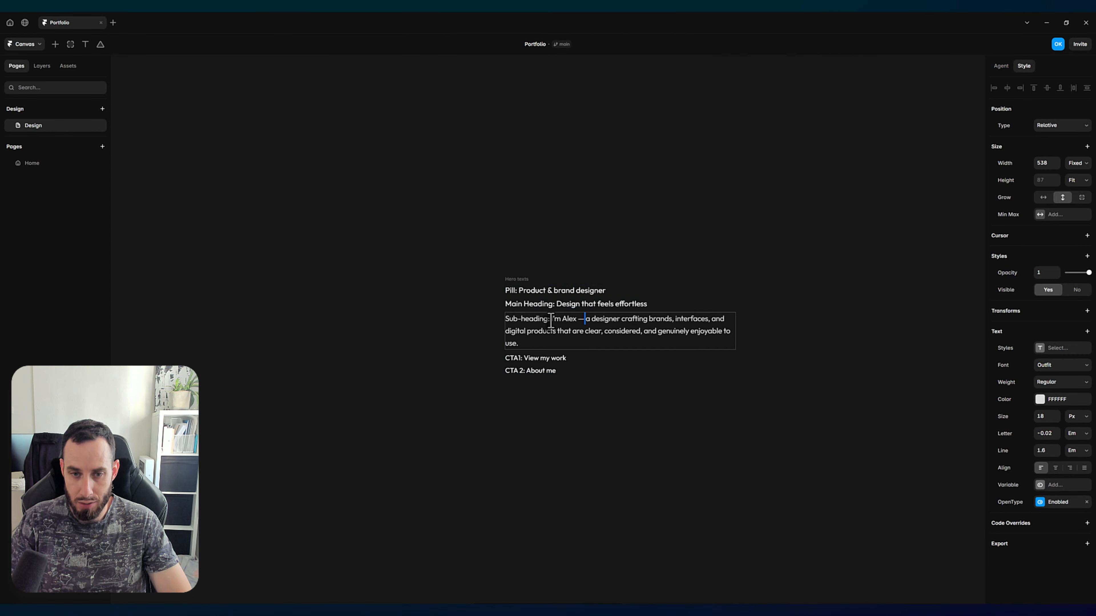
pyautogui.moveTo(551, 322); pyautogui.dragTo(572, 345)
pyautogui.hotkey('ctrl', 'c')
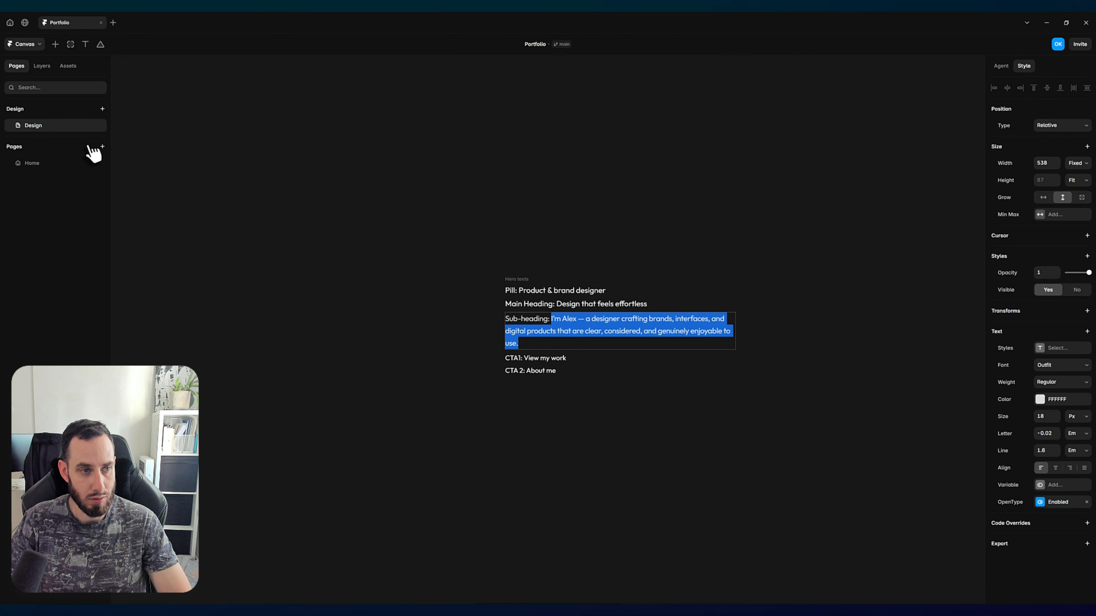
pyautogui.click(32, 163)
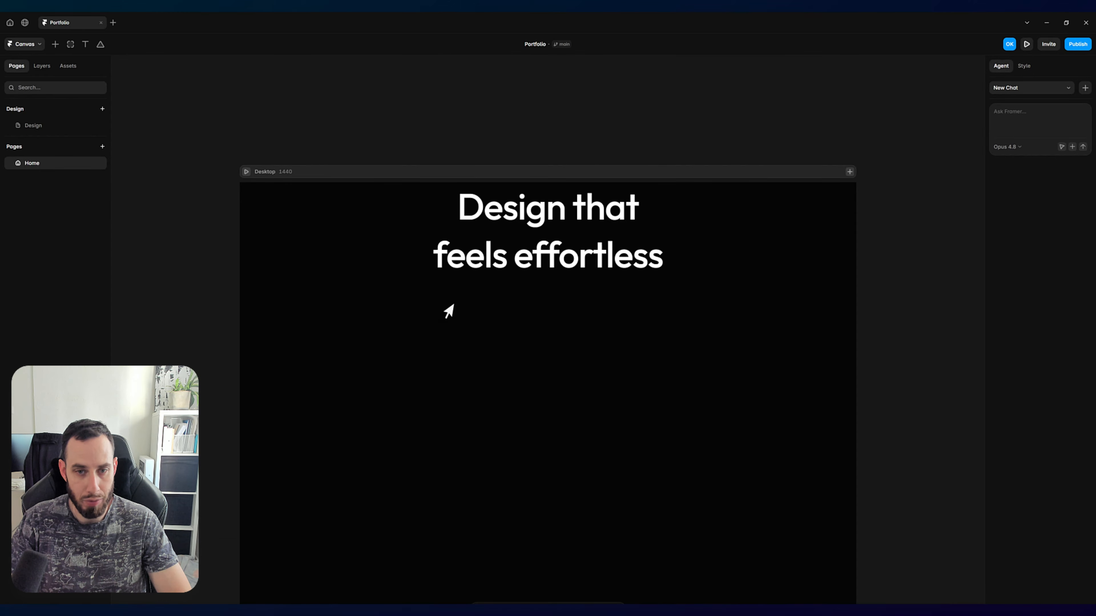
pyautogui.press('t')
pyautogui.click(494, 329)
pyautogui.hotkey('ctrl', 'v')
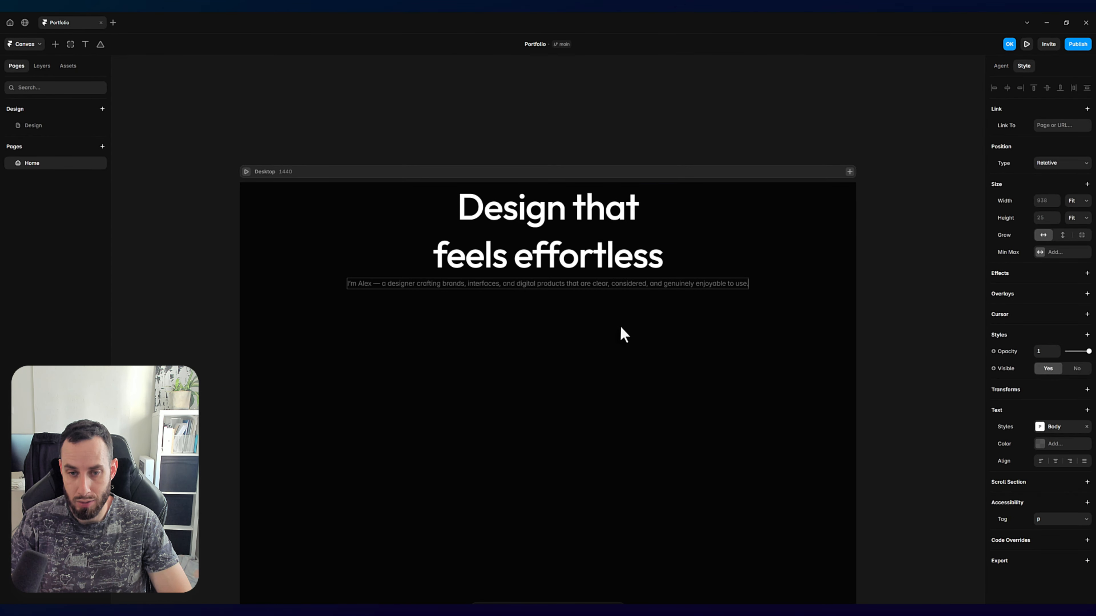
pyautogui.press('Escape')
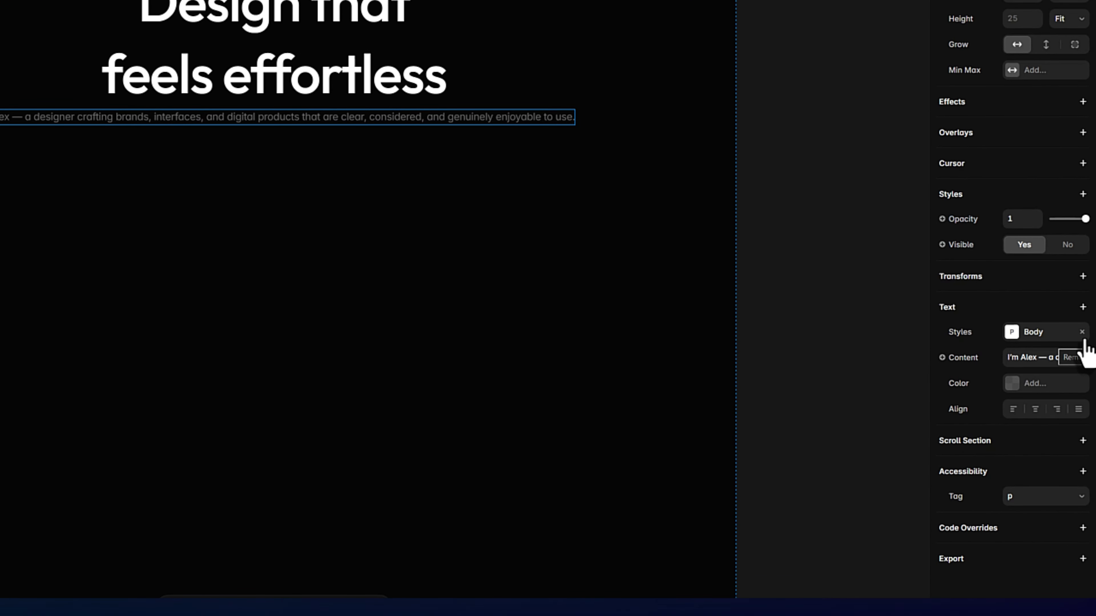
# Step: Remove the Body style from the sub-heading text and set its font to Outfit
pyautogui.click(1081, 332)
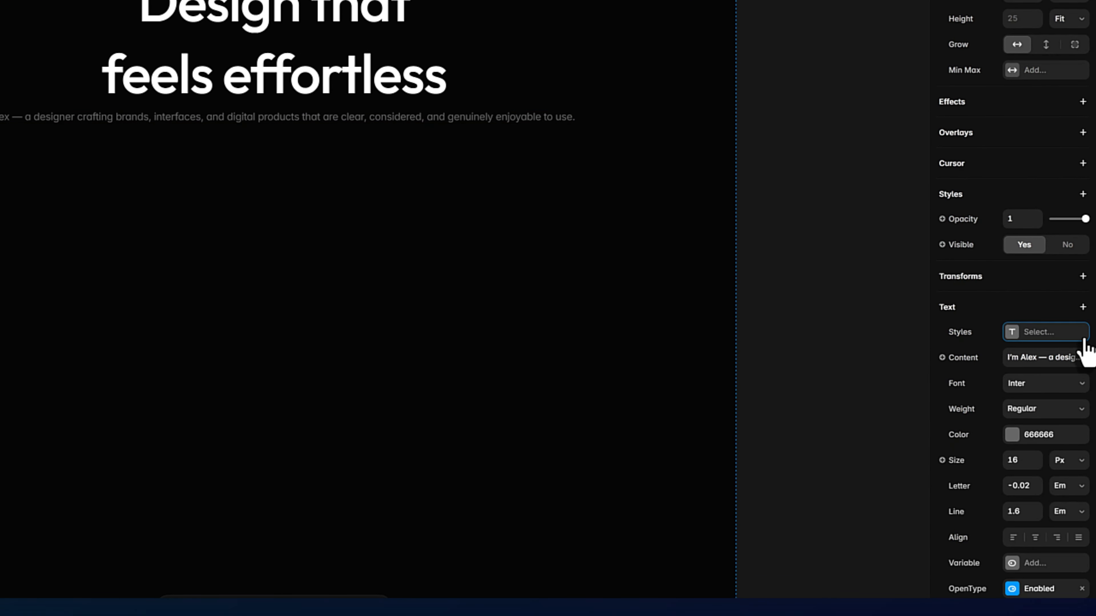
pyautogui.click(1028, 400)
pyautogui.write('outfit')
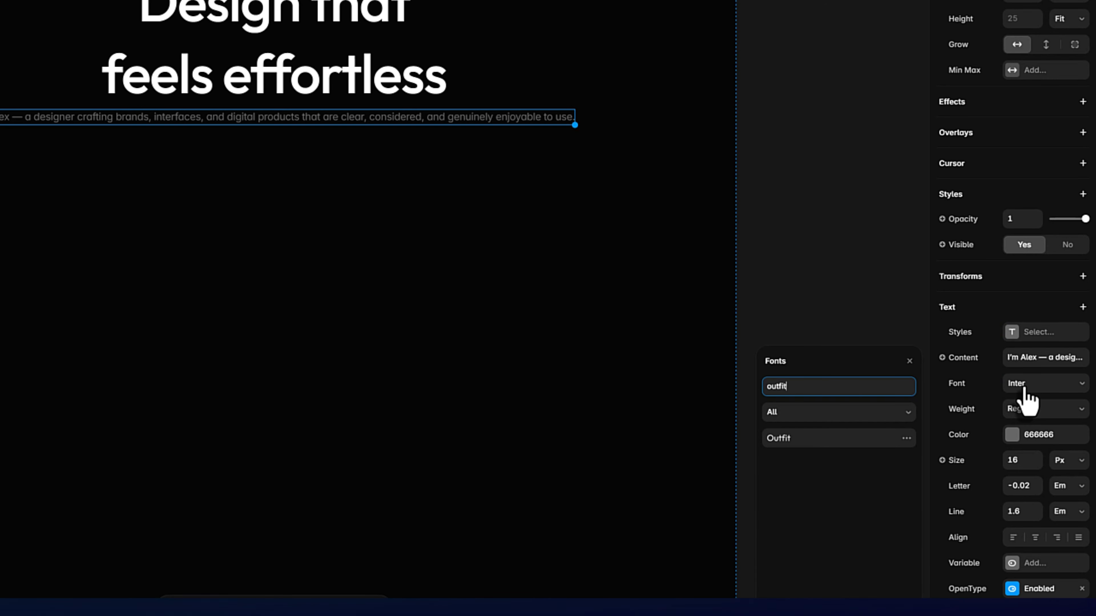
pyautogui.press('Return')
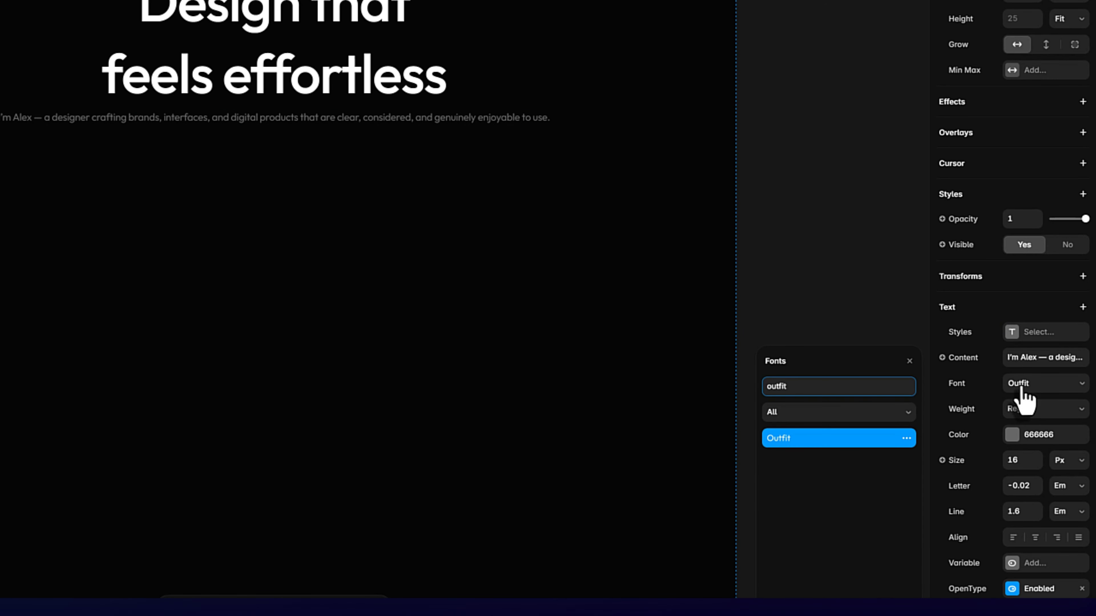
pyautogui.click(865, 438)
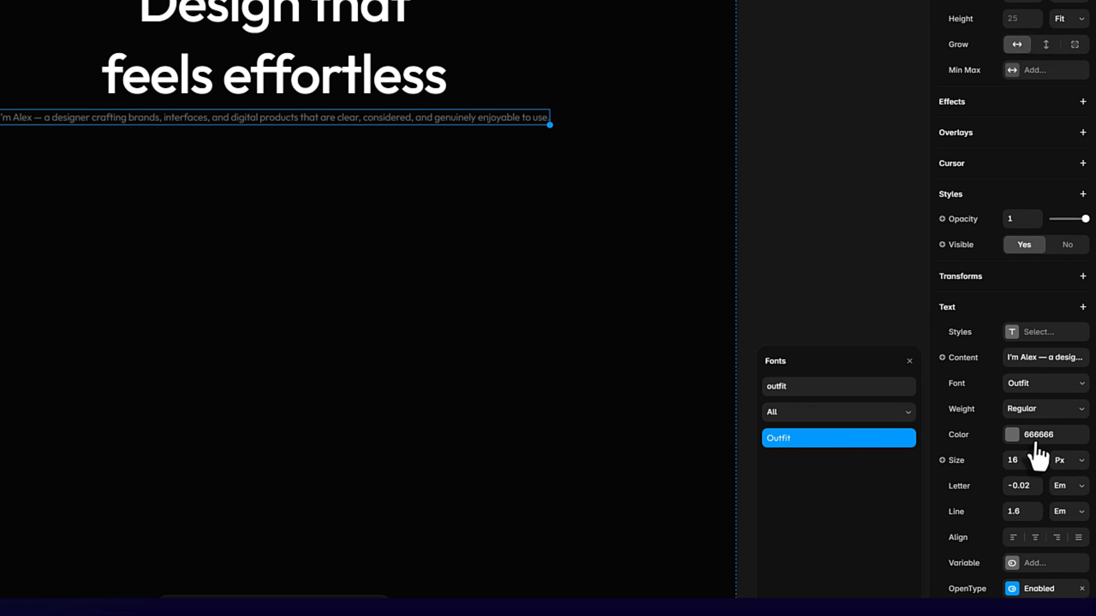
# Step: Set the sub-heading's color to FFFFFF at 60% opacity and its font size to 18 px
pyautogui.click(1016, 436)
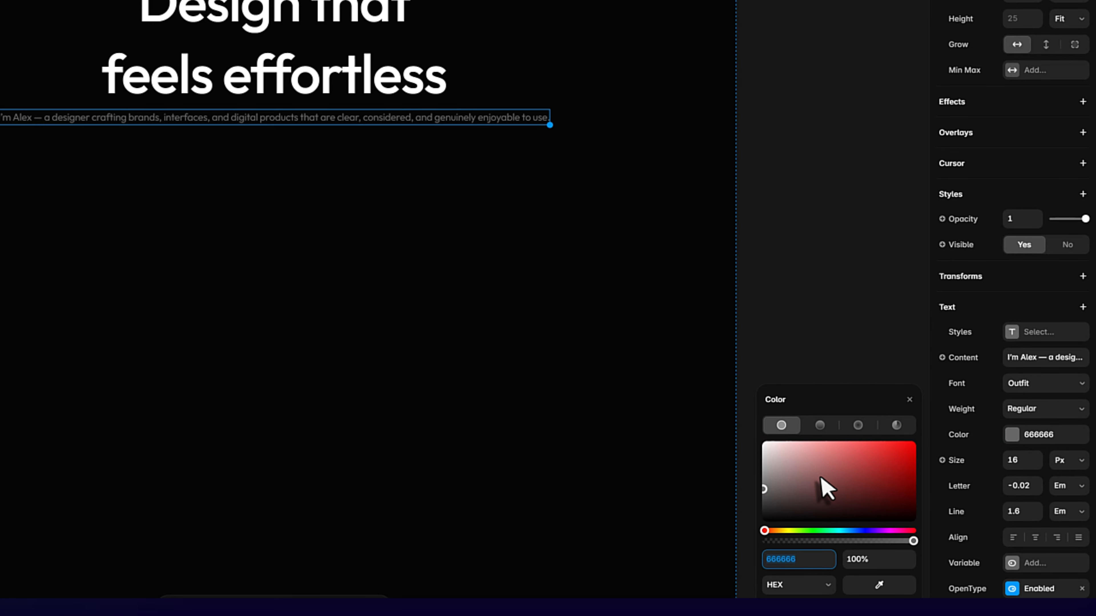
pyautogui.write('FFFFFF')
pyautogui.press('Return')
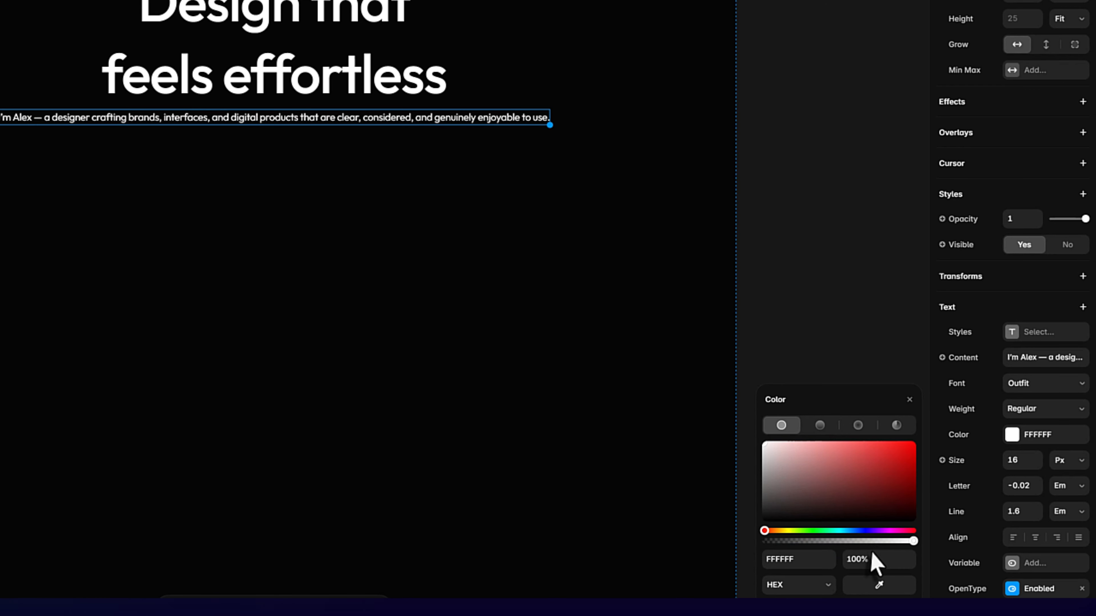
pyautogui.click(872, 560)
pyautogui.write('60')
pyautogui.press('Return')
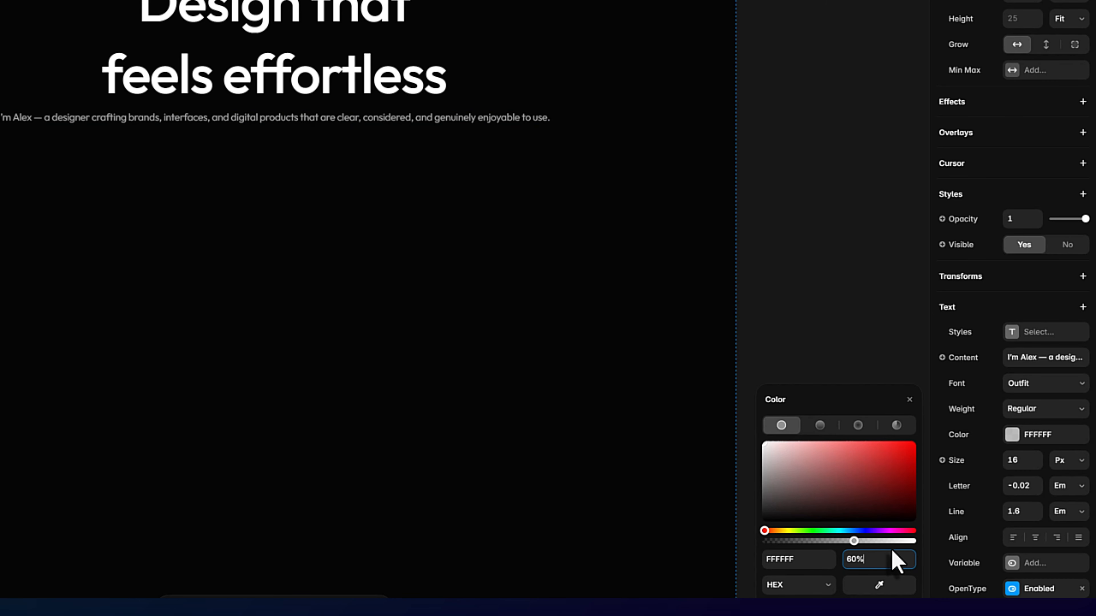
pyautogui.click(1022, 461)
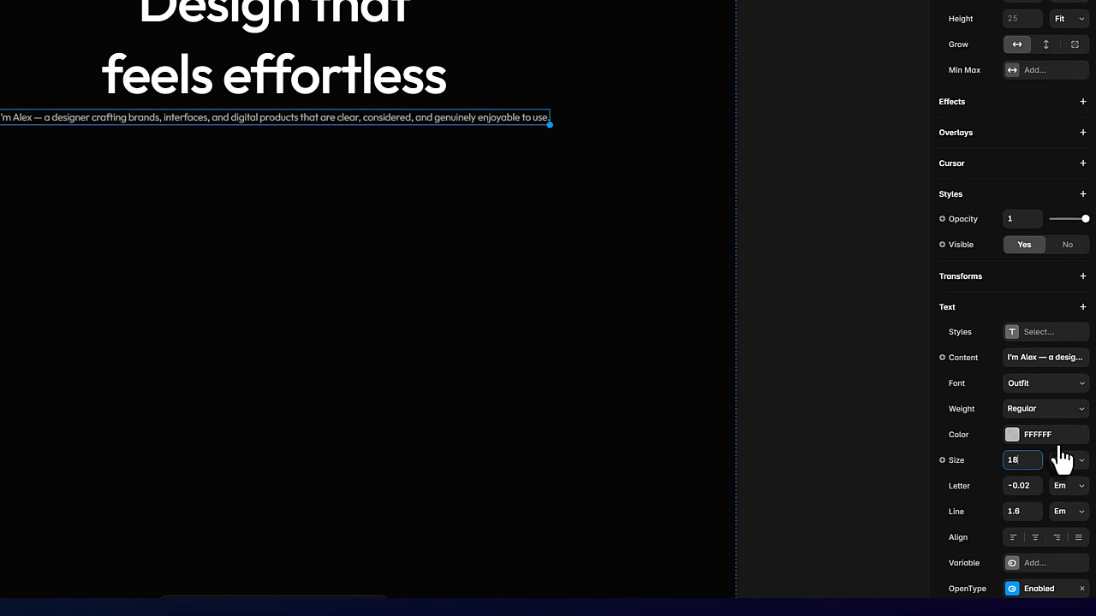
pyautogui.press('Return')
# Step: Change the sub-heading's width to Fixed, narrow it to about 542 px, and center-align its text
pyautogui.scroll(3, 1027, 135)
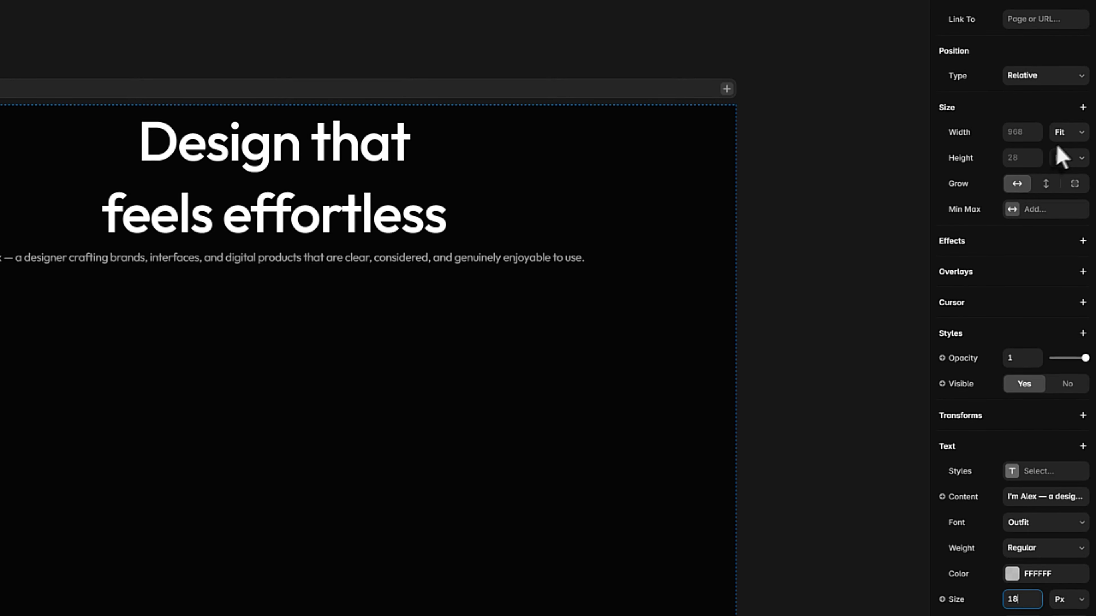
pyautogui.click(1067, 134)
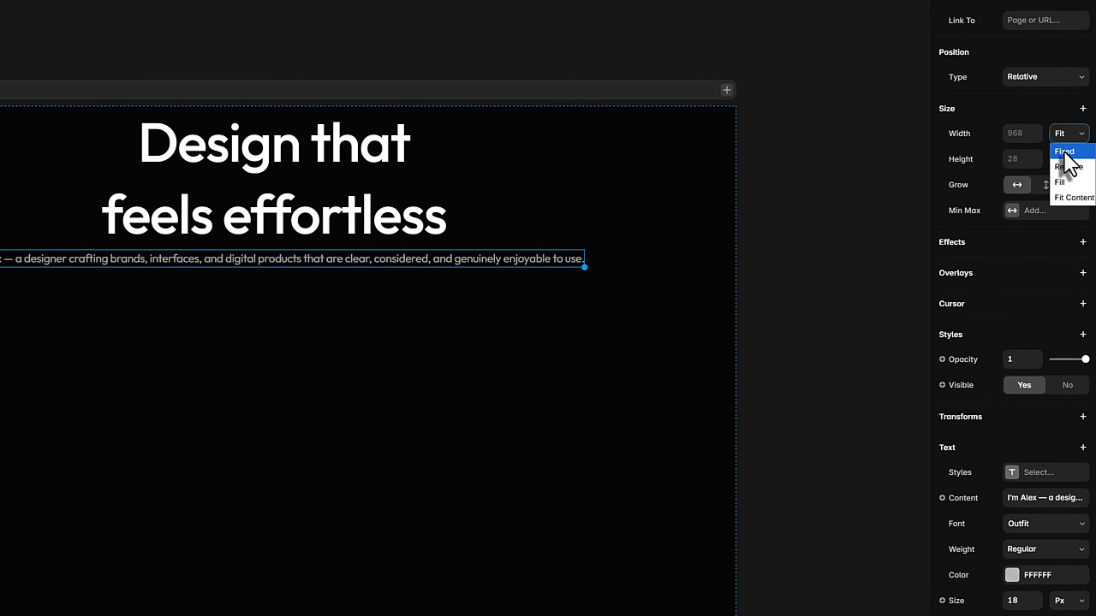
pyautogui.click(1066, 151)
pyautogui.moveTo(591, 259); pyautogui.dragTo(401, 257)
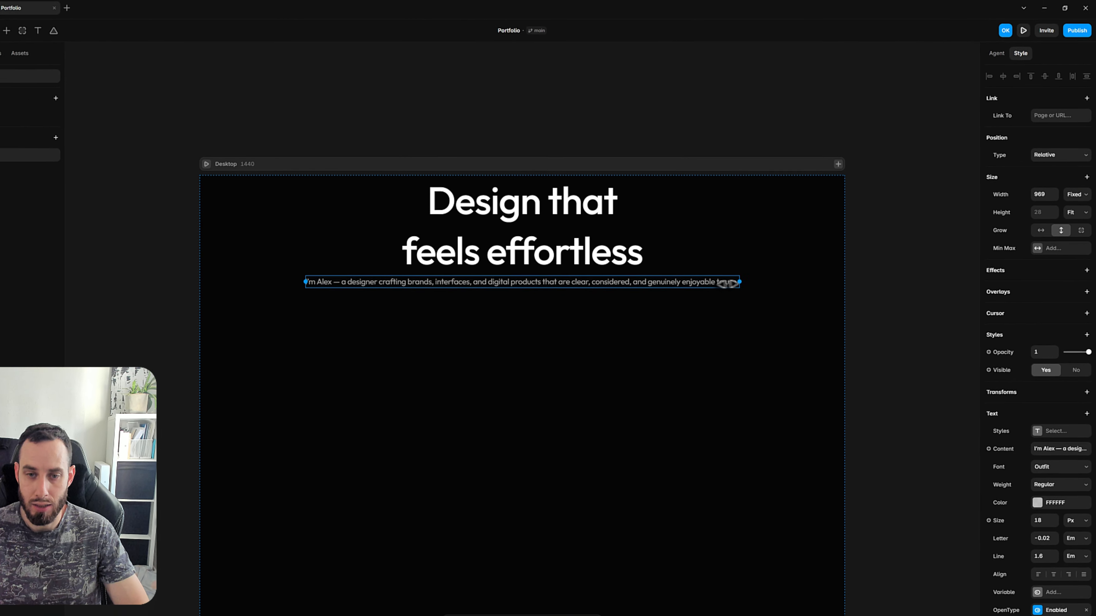
pyautogui.moveTo(628, 283); pyautogui.dragTo(597, 285)
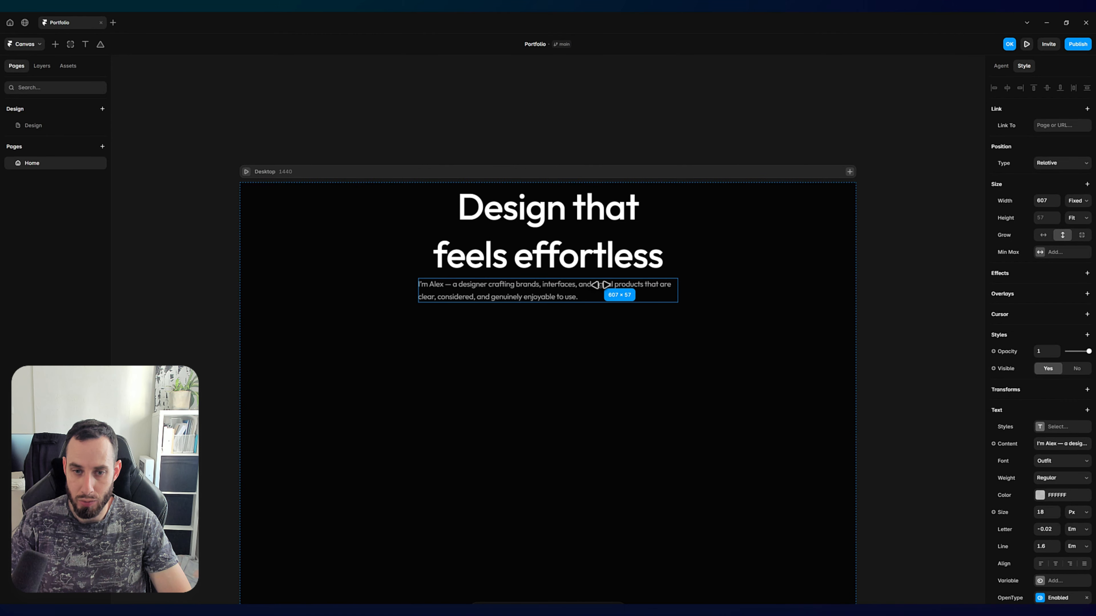
pyautogui.moveTo(574, 286); pyautogui.dragTo(573, 286)
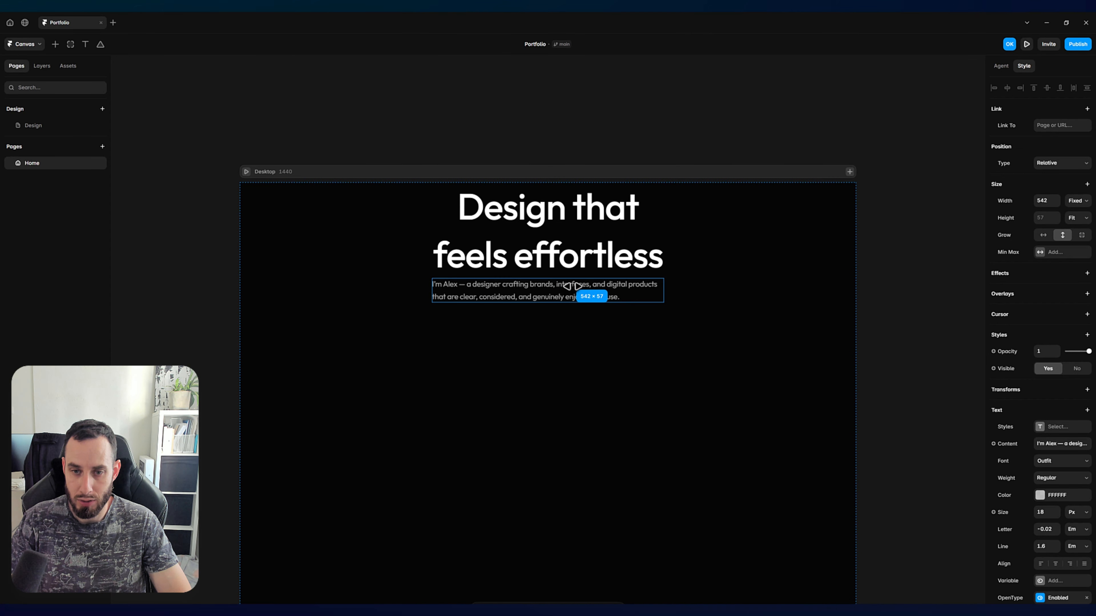
pyautogui.click(1055, 564)
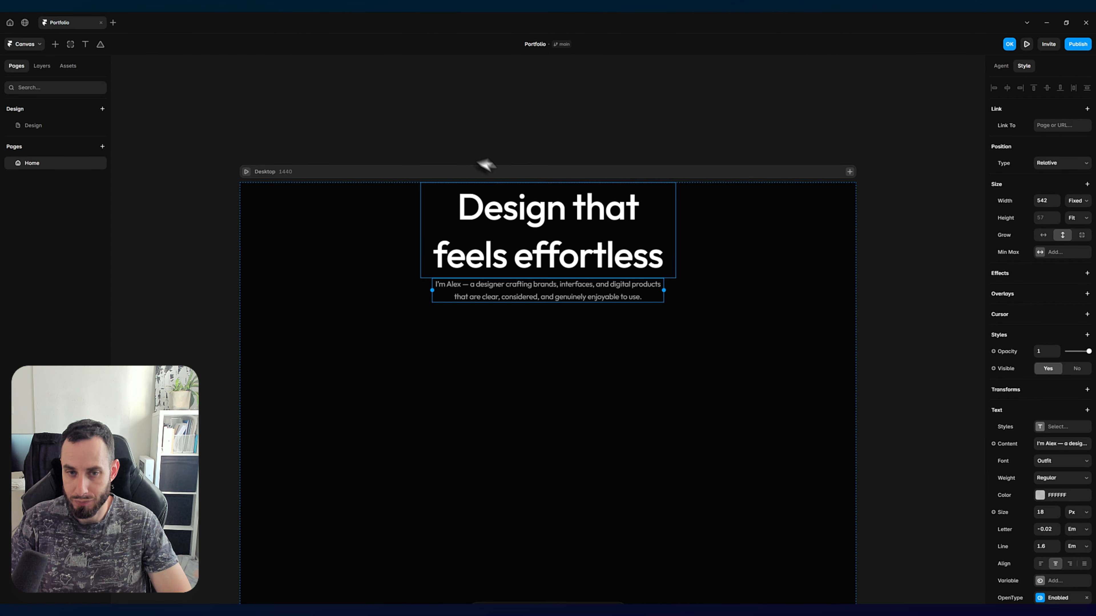
pyautogui.click(144, 150)
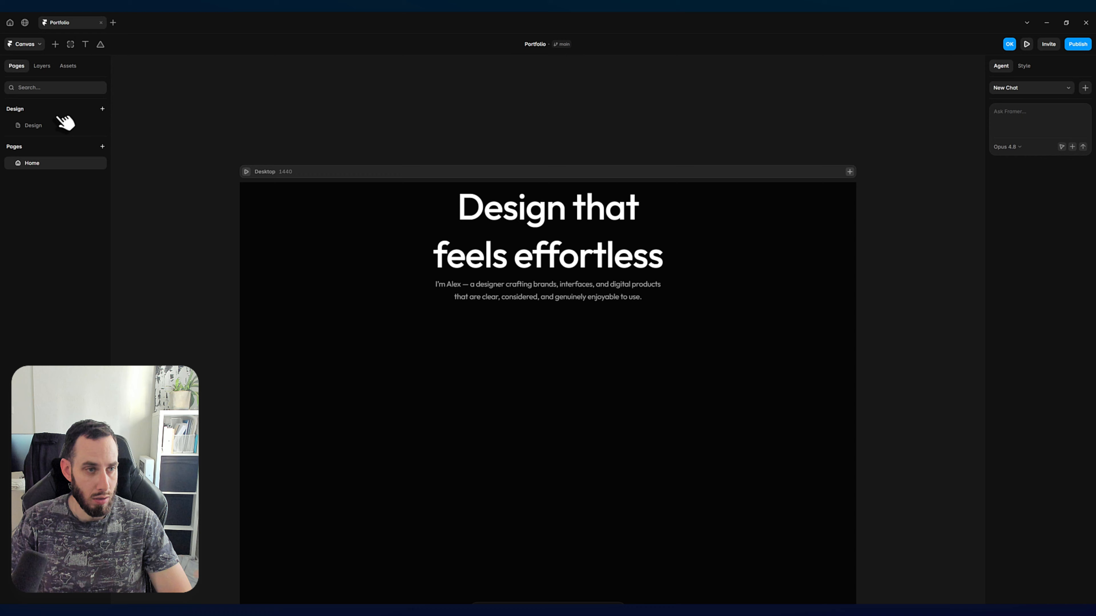
# Step: Check the prepared CTA texts on the Design page and add the text "View my work" below the sub-heading on Home
pyautogui.click(45, 125)
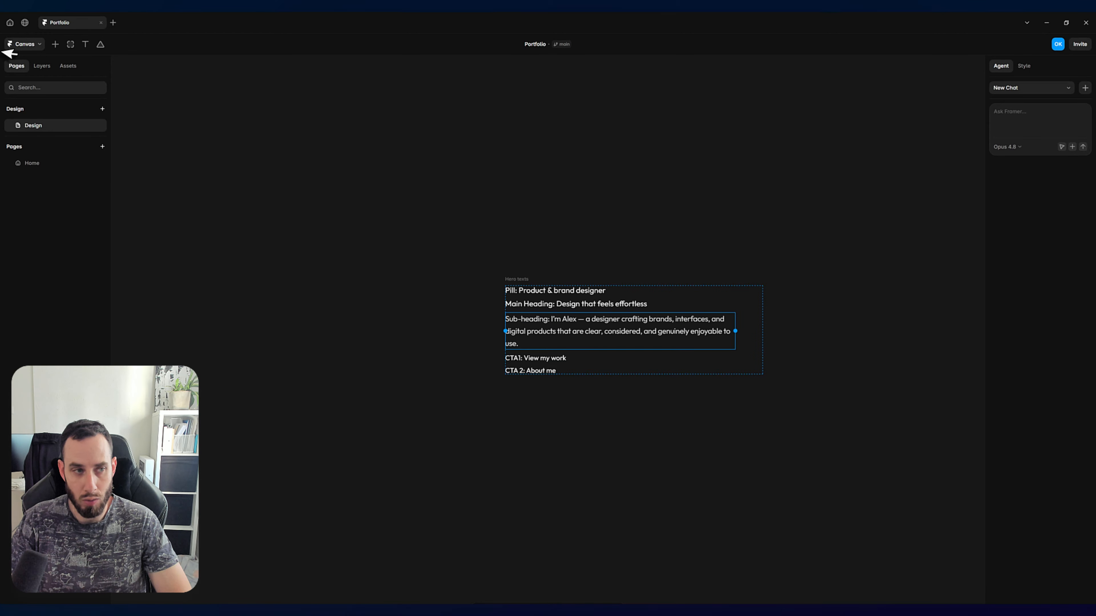
pyautogui.click(31, 164)
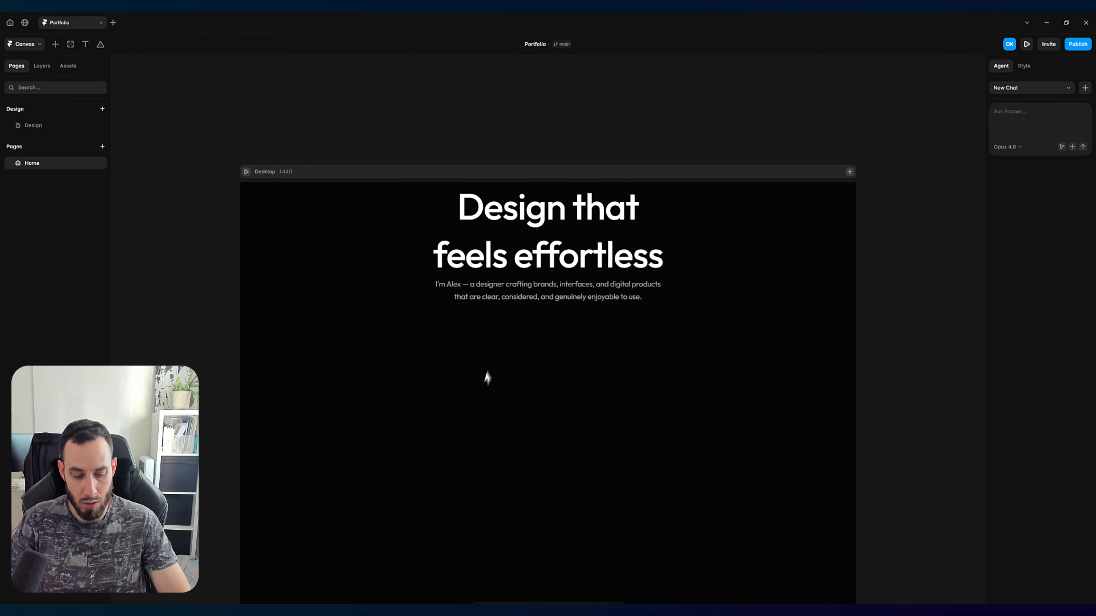
pyautogui.press('t')
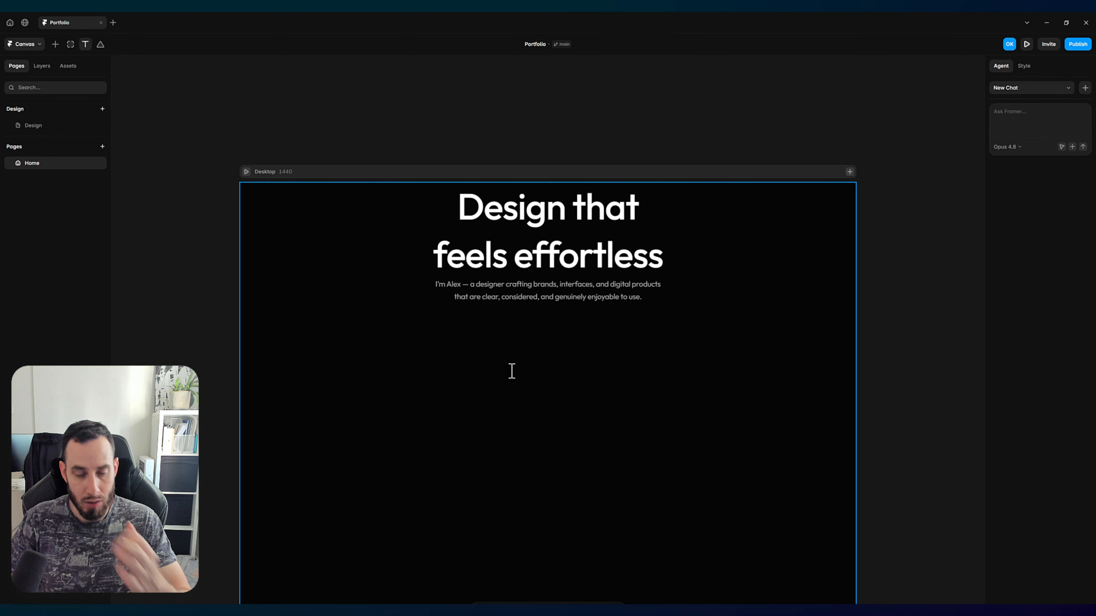
pyautogui.click(501, 363)
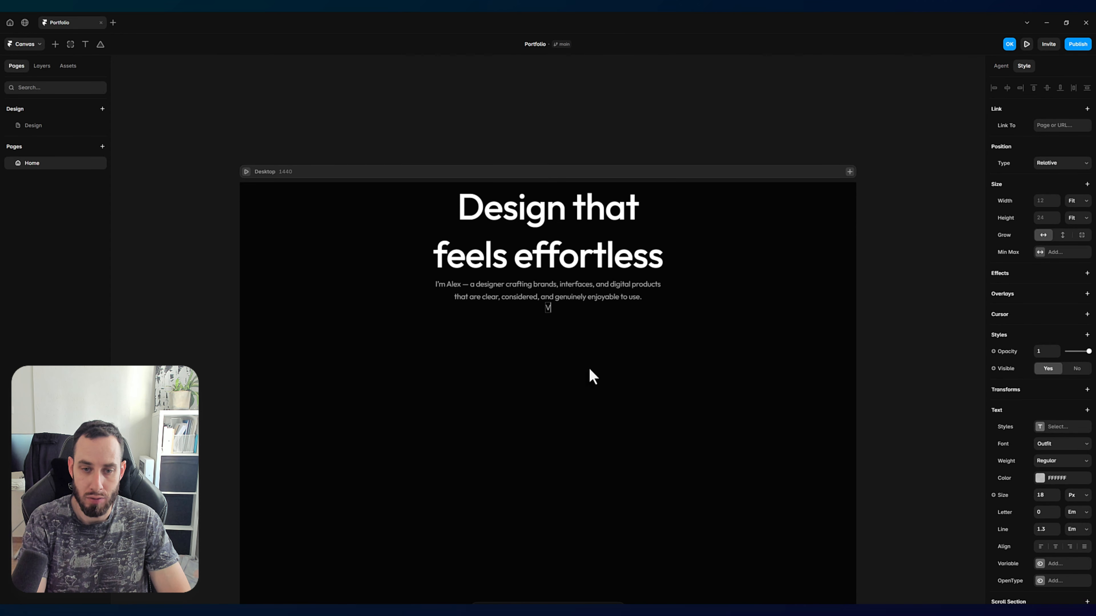
pyautogui.write('View my work')
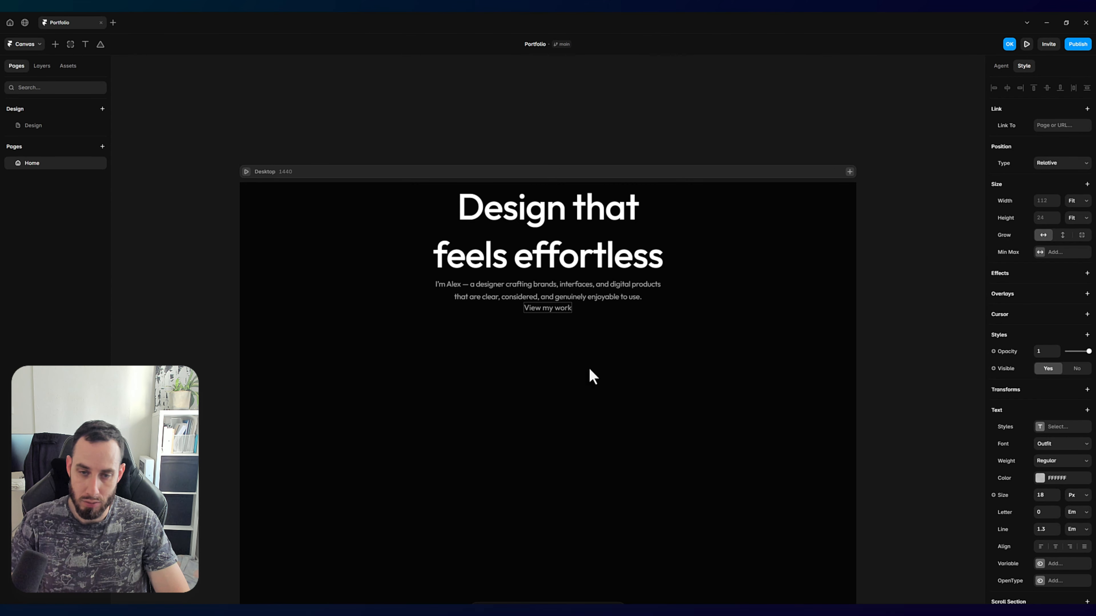
pyautogui.press('Escape')
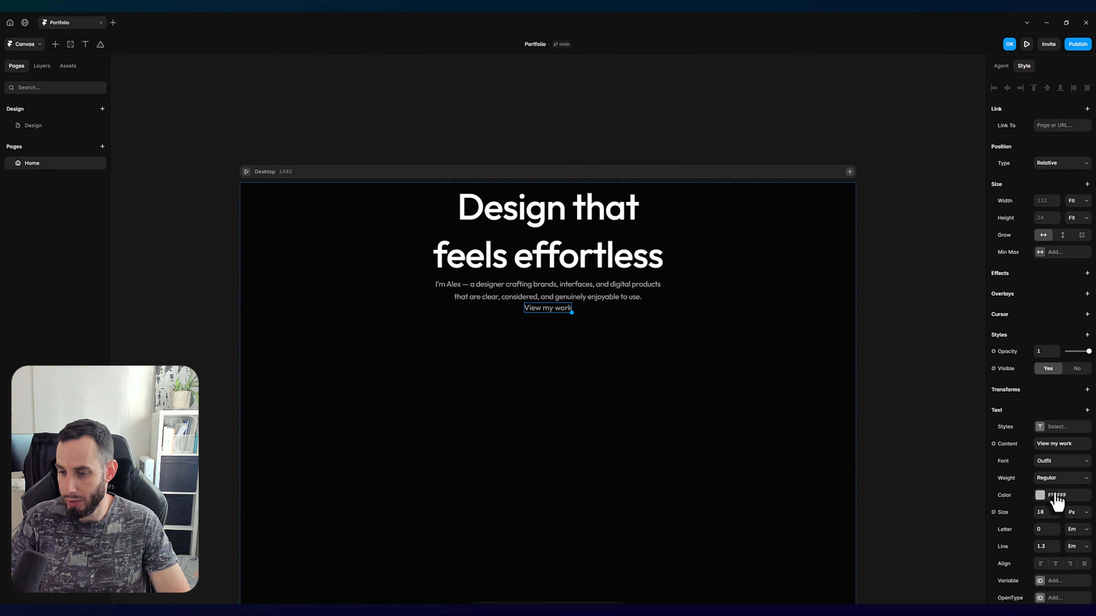
# Step: Raise the "View my work" text color's opacity to 100% and set its font size to 16 px
pyautogui.click(1039, 496)
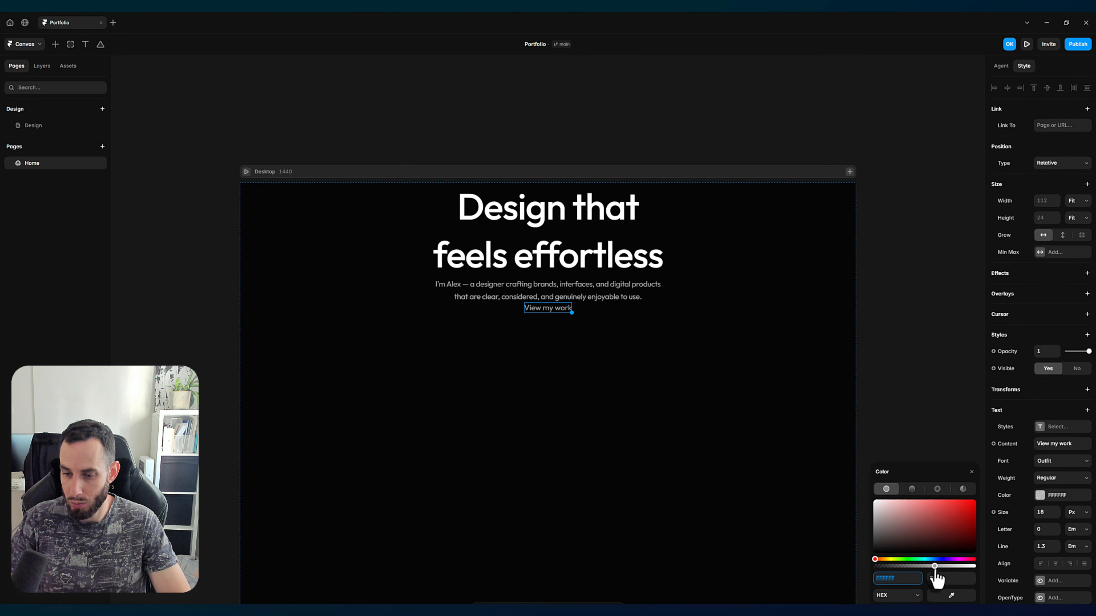
pyautogui.moveTo(934, 566); pyautogui.dragTo(1003, 574)
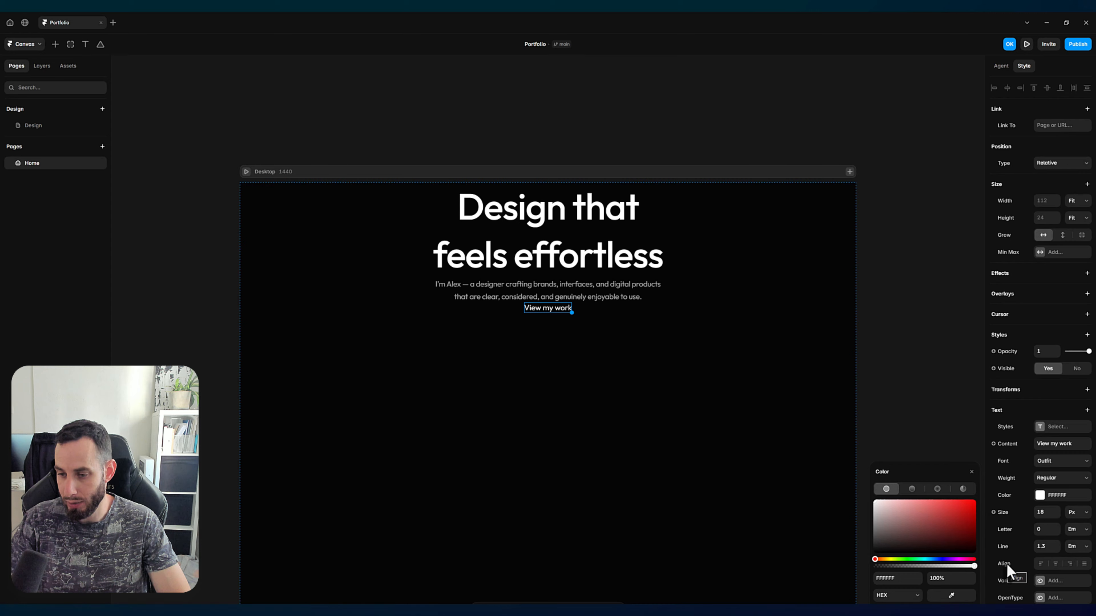
pyautogui.click(1046, 514)
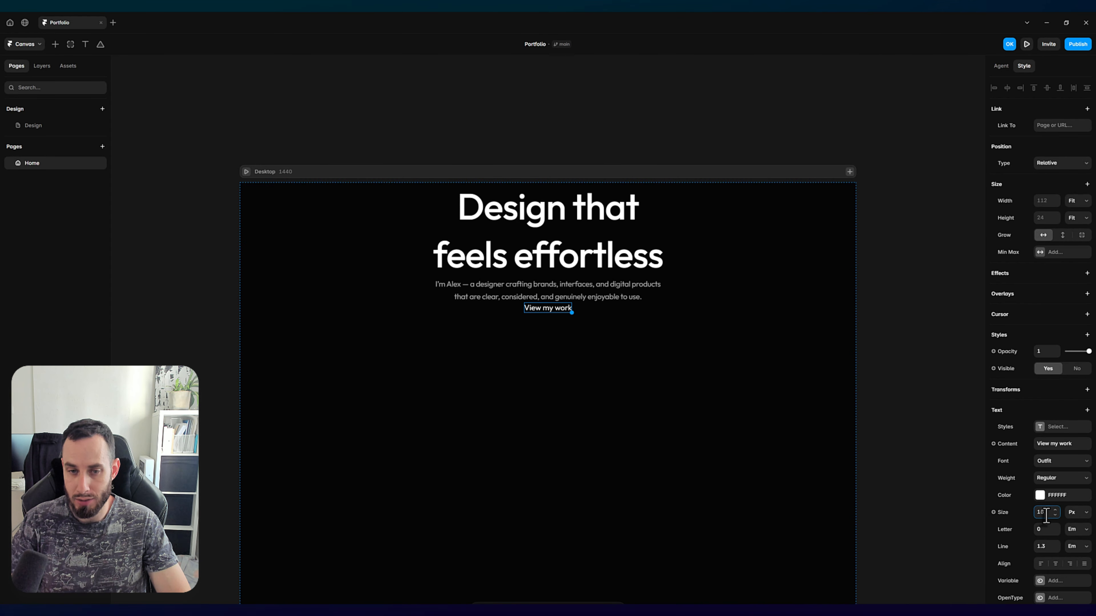
pyautogui.write('16')
pyautogui.press('Return')
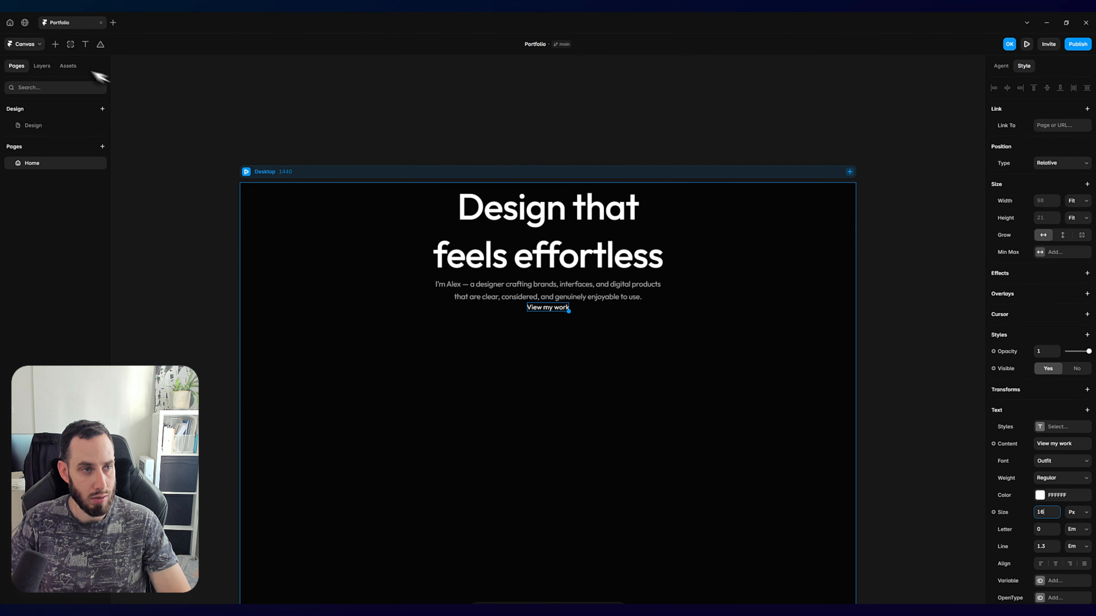
# Step: Show the page's layer structure and wrap the "View my work" text in a stack
pyautogui.click(42, 66)
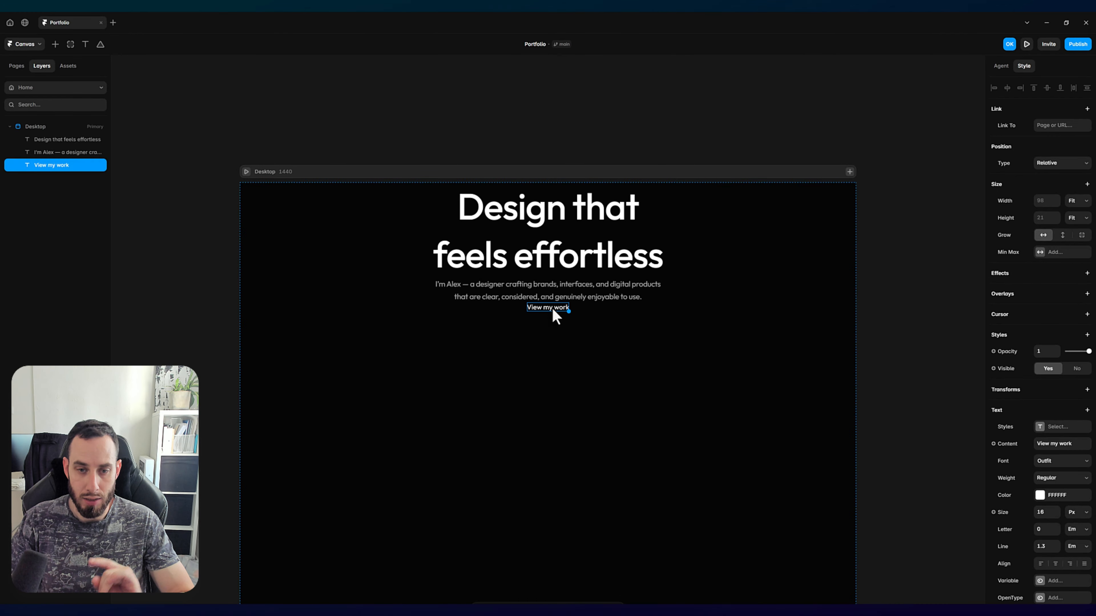
pyautogui.rightClick(554, 311)
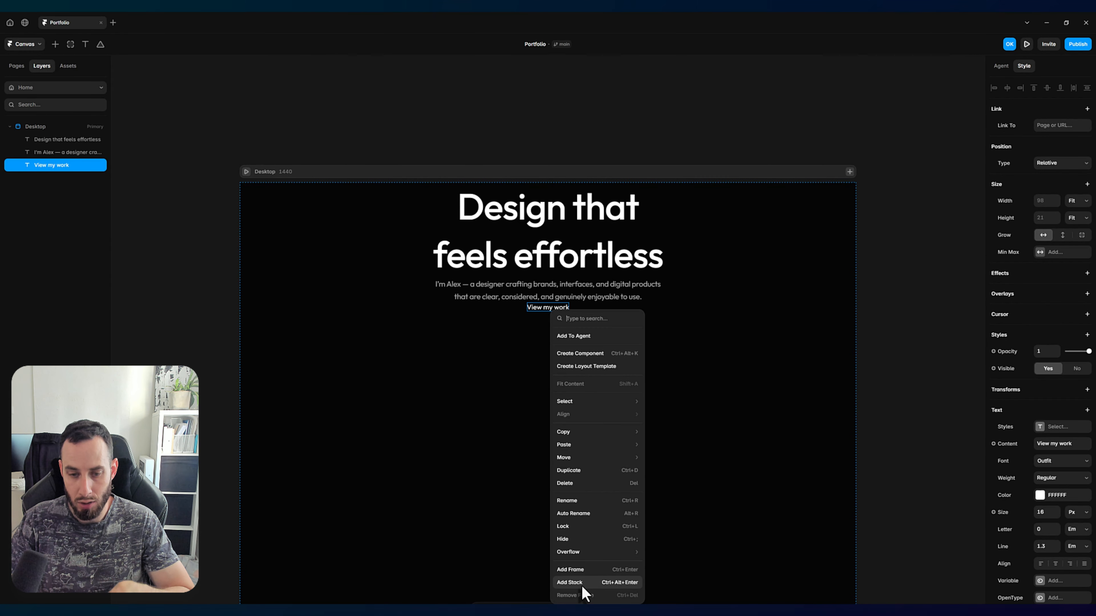
pyautogui.click(534, 312)
pyautogui.rightClick(548, 313)
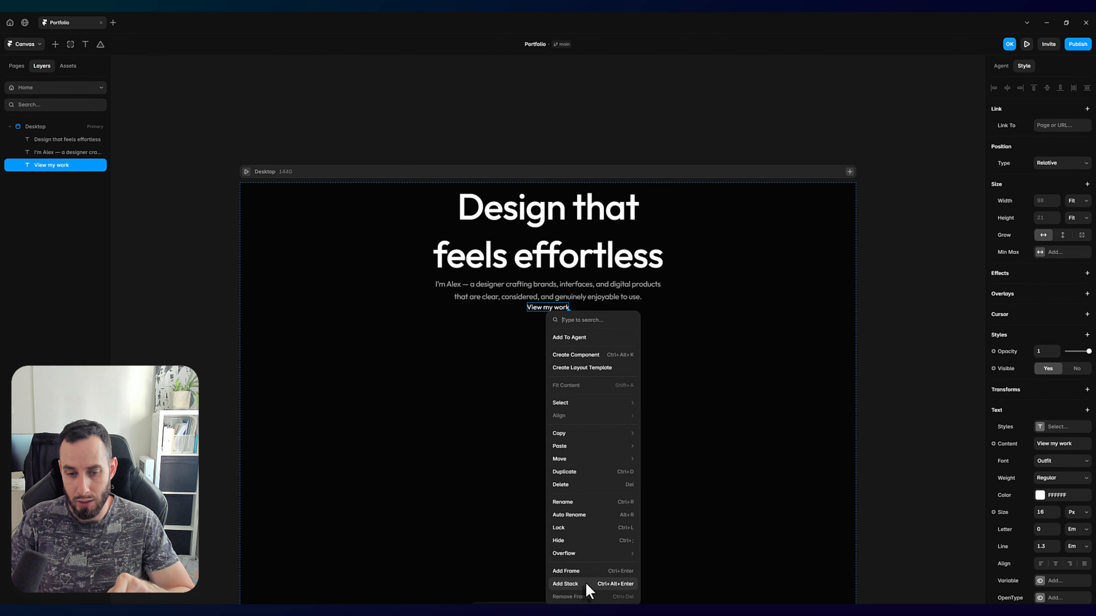
pyautogui.click(565, 584)
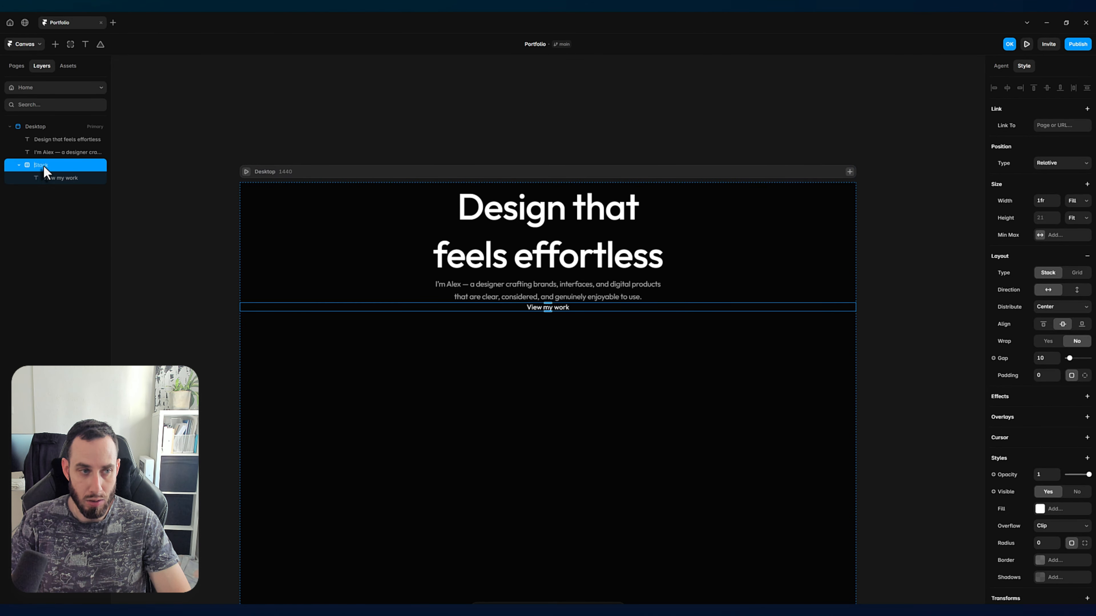
# Step: Rename the stack wrapping the call-to-action text to "View my work"
pyautogui.press('i')
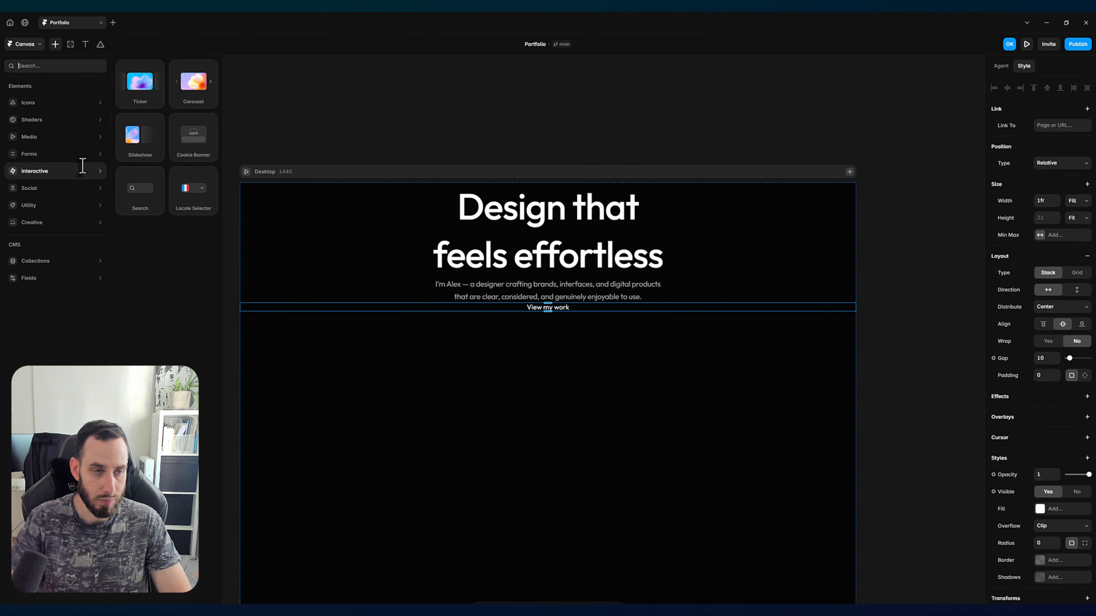
pyautogui.press('Escape')
pyautogui.click(57, 168)
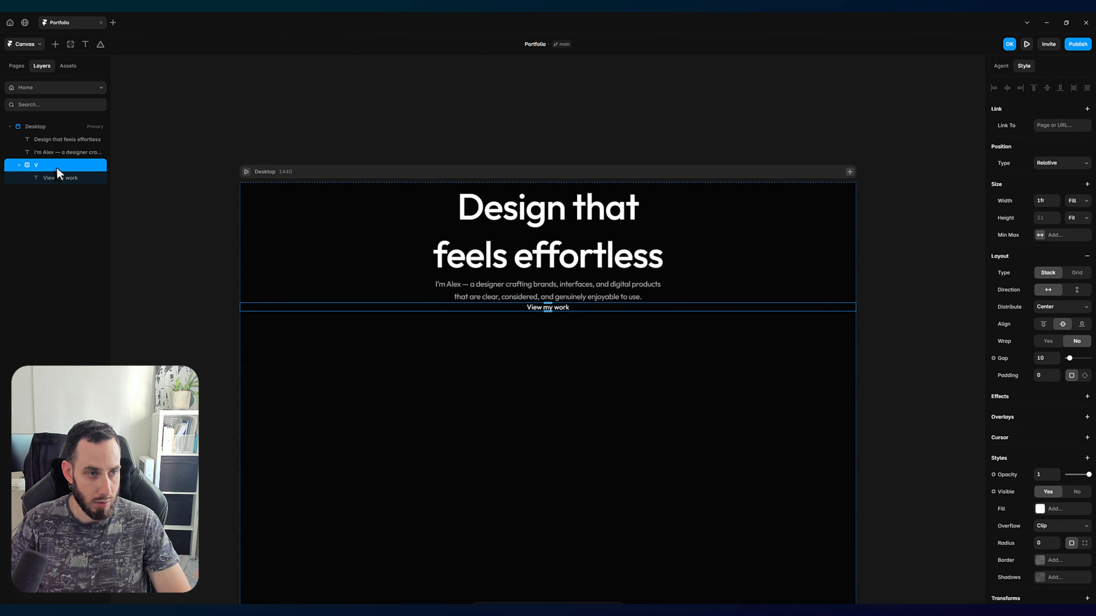
pyautogui.doubleClick(56, 167)
pyautogui.write('ie')
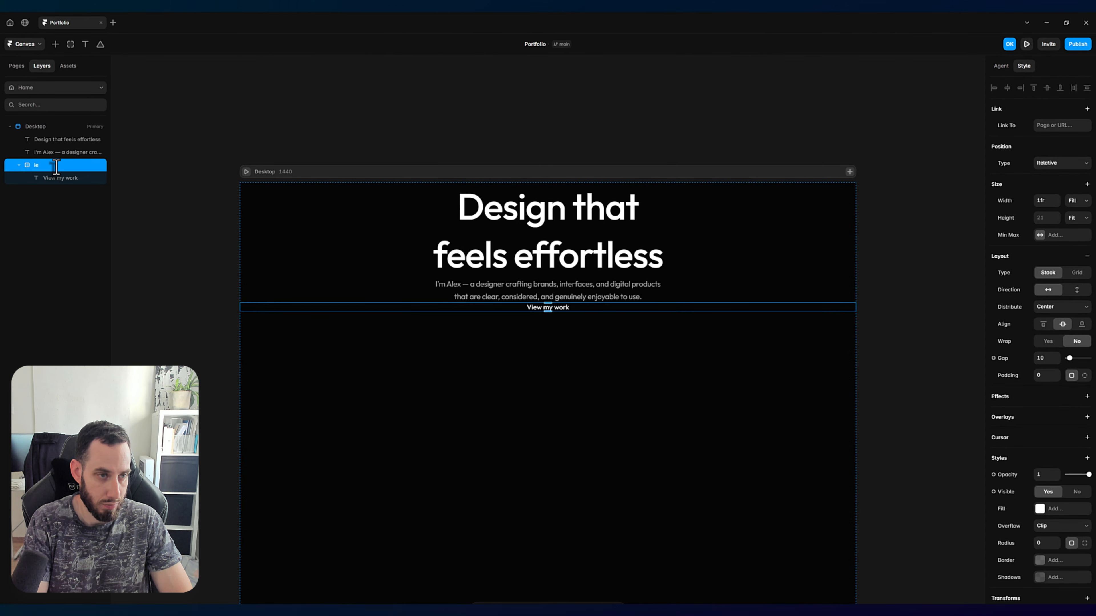
pyautogui.write('w my w')
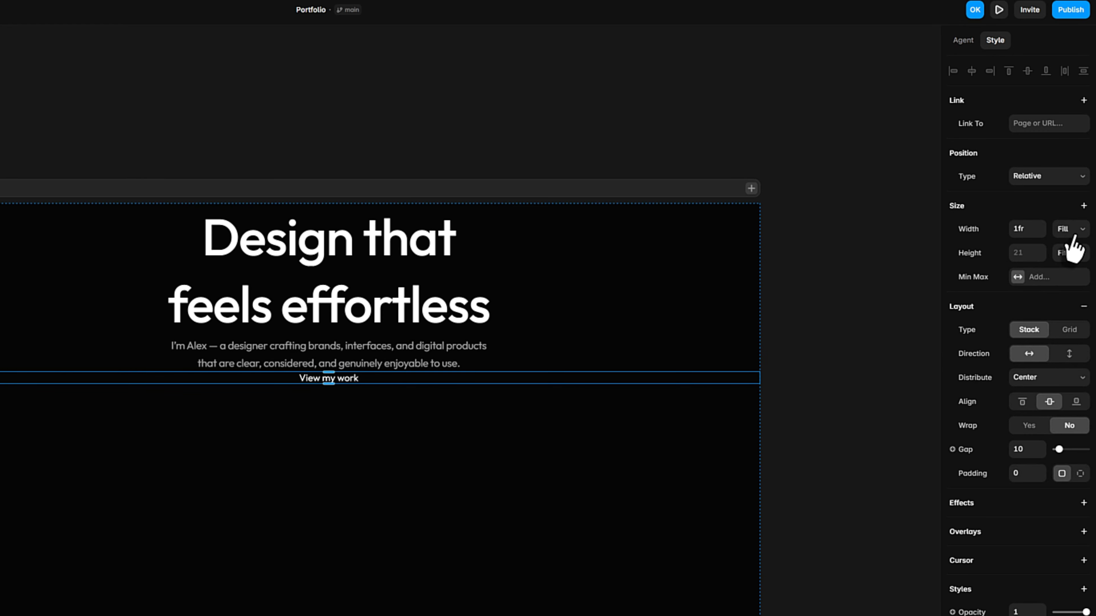
# Step: Set the call-to-action stack's width to Fit Content and its padding to 20
pyautogui.click(1073, 233)
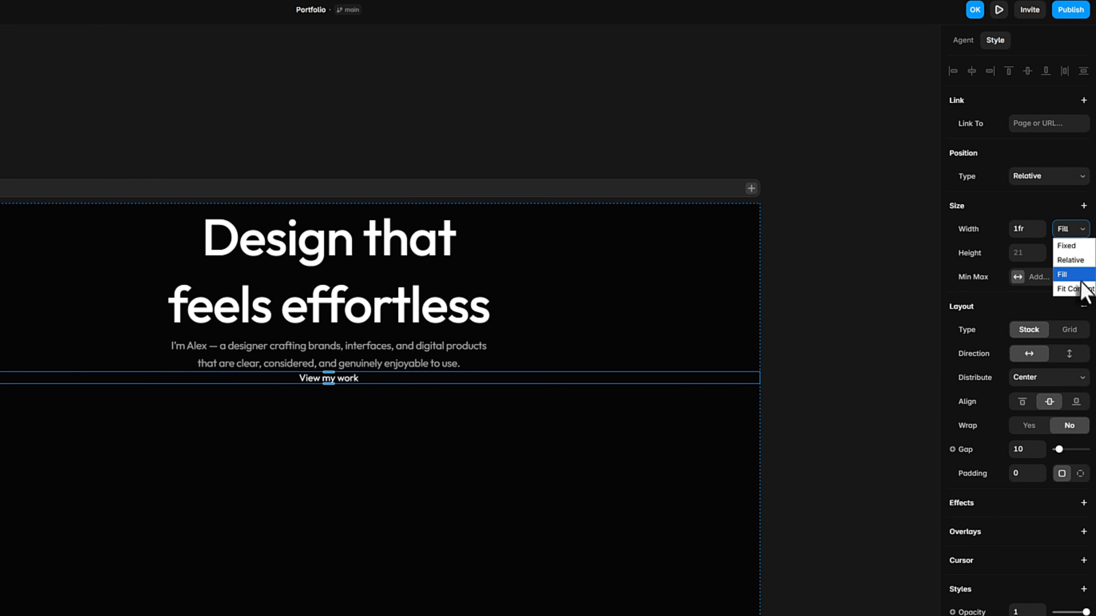
pyautogui.click(1078, 290)
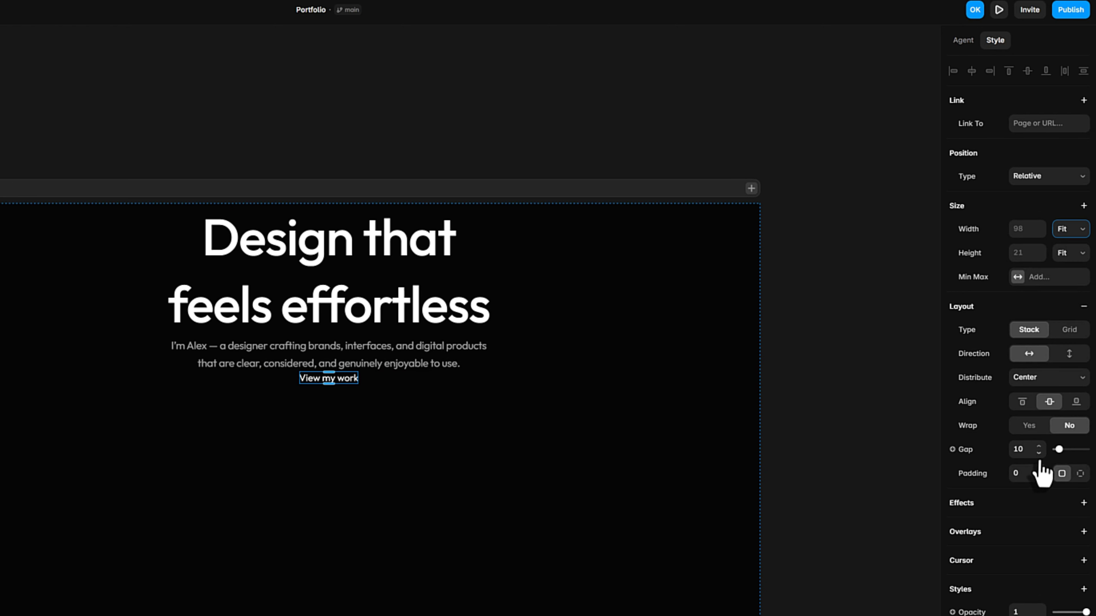
pyautogui.click(1020, 474)
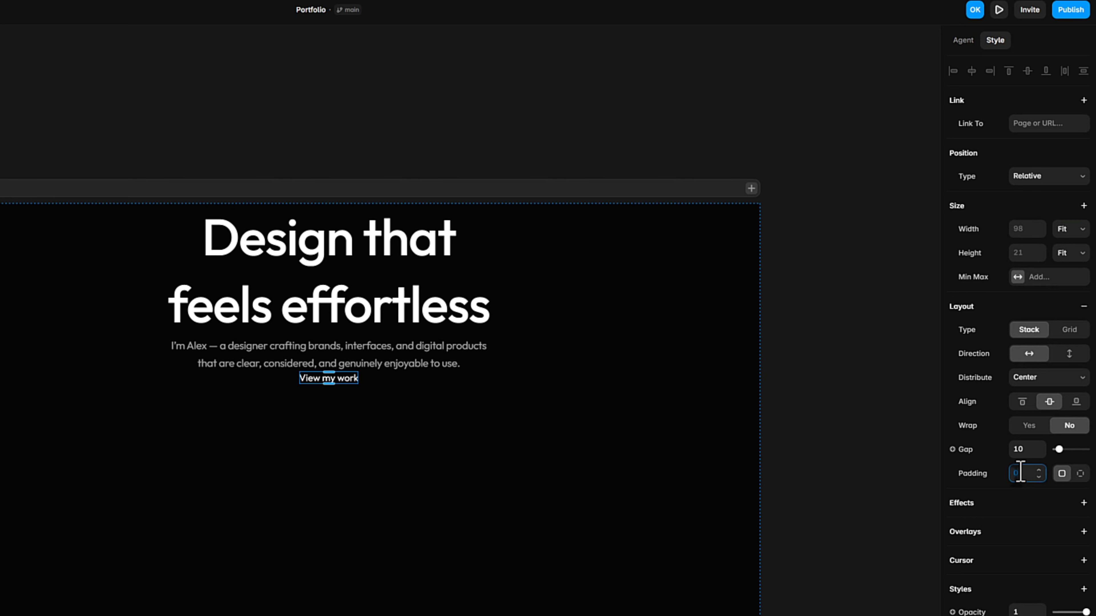
pyautogui.write('20')
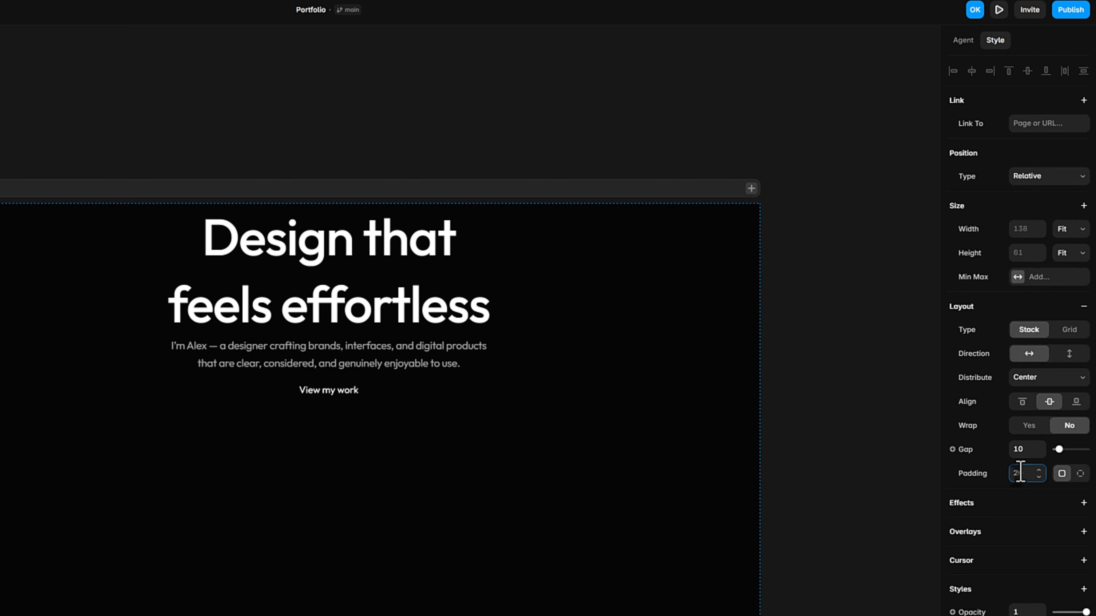
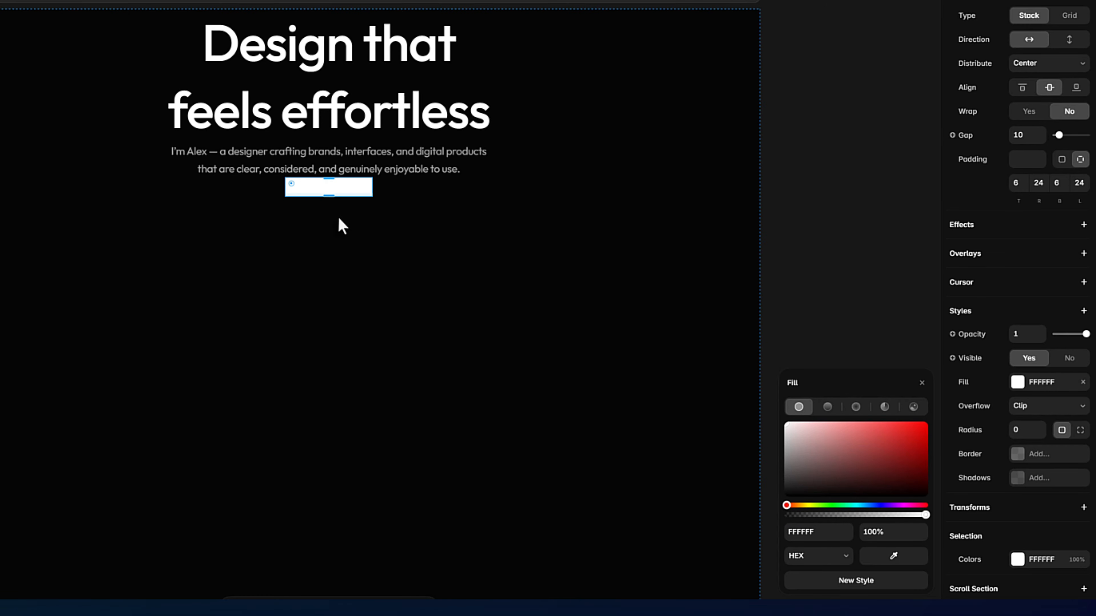
# Step: Set the "View my work" text color to 060607
pyautogui.doubleClick(330, 190)
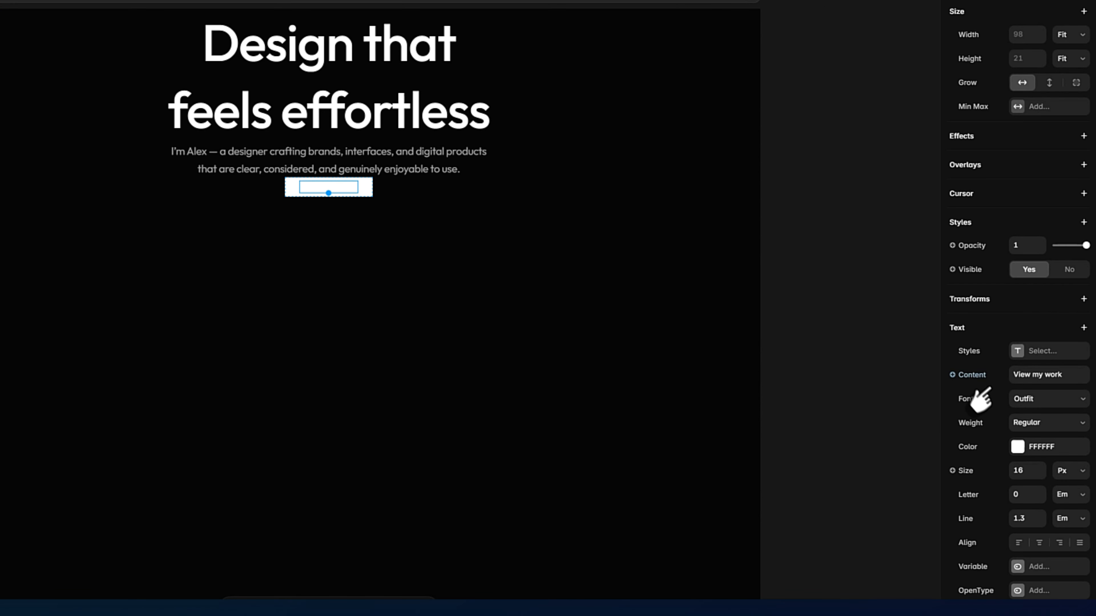
pyautogui.click(1026, 445)
pyautogui.write('0')
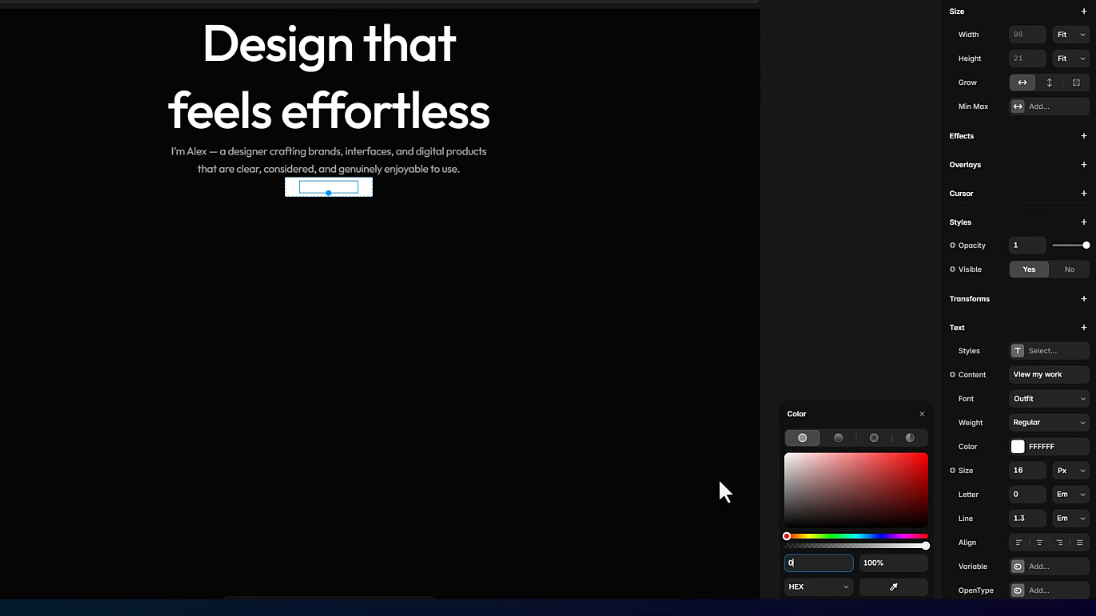
pyautogui.write('60607')
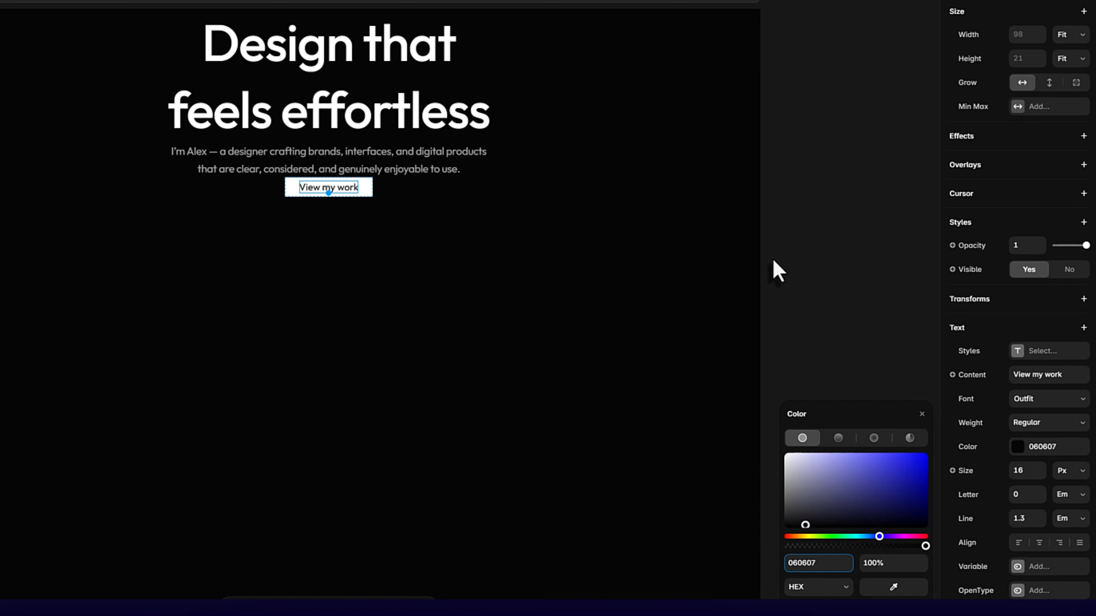
pyautogui.click(781, 279)
# Step: Set the corner radius of the "View my work" button stack to 8
pyautogui.click(369, 190)
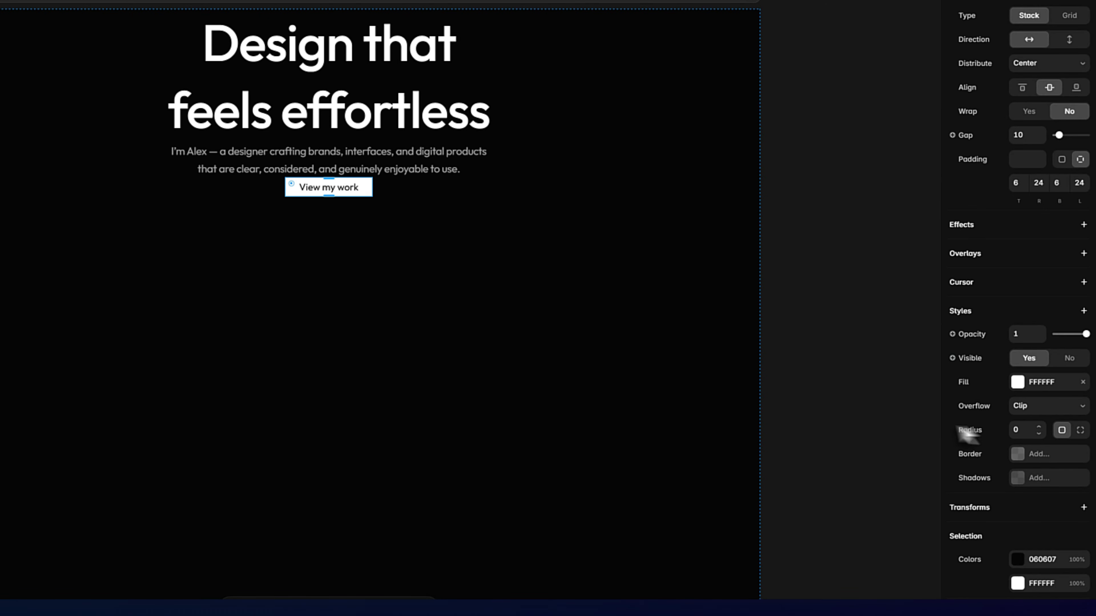
pyautogui.click(1022, 437)
pyautogui.press('Return')
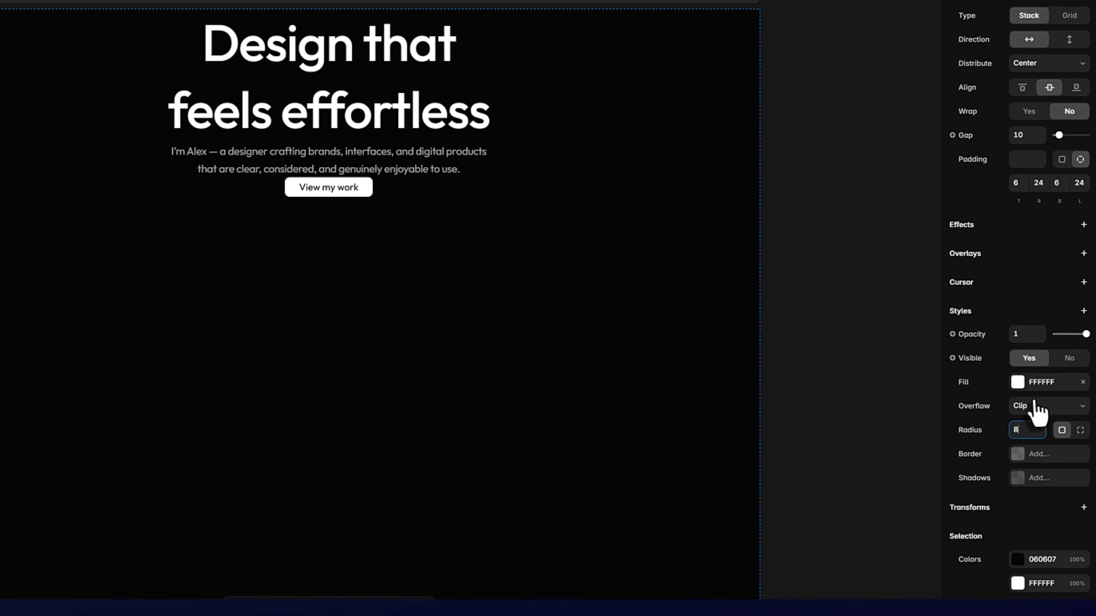
pyautogui.click(876, 374)
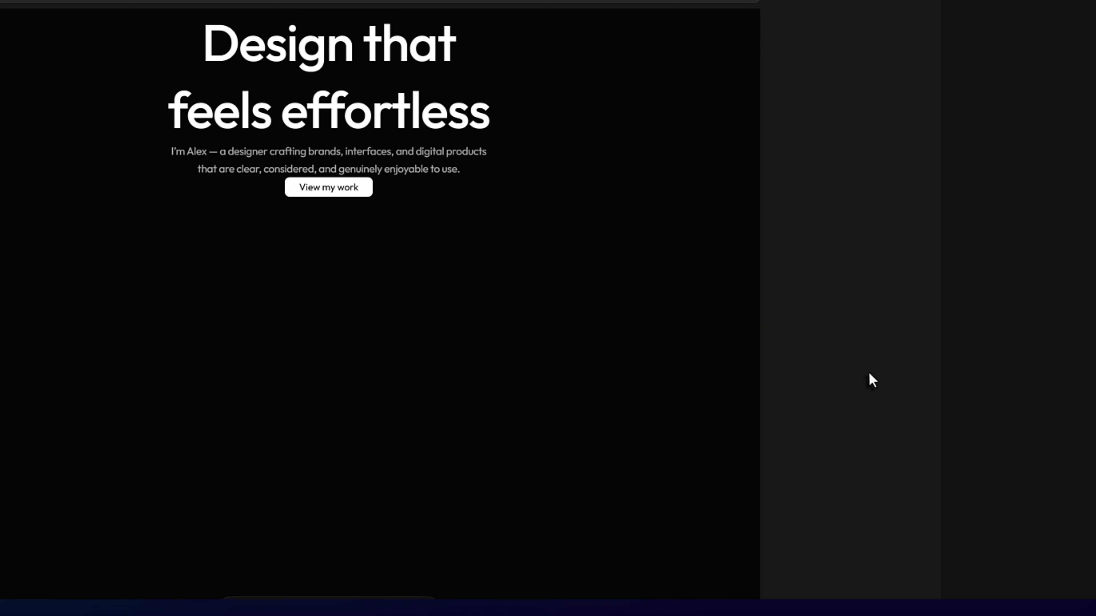
# Step: Duplicate the "View my work" button and rename the copy to "About me button"
pyautogui.click(369, 193)
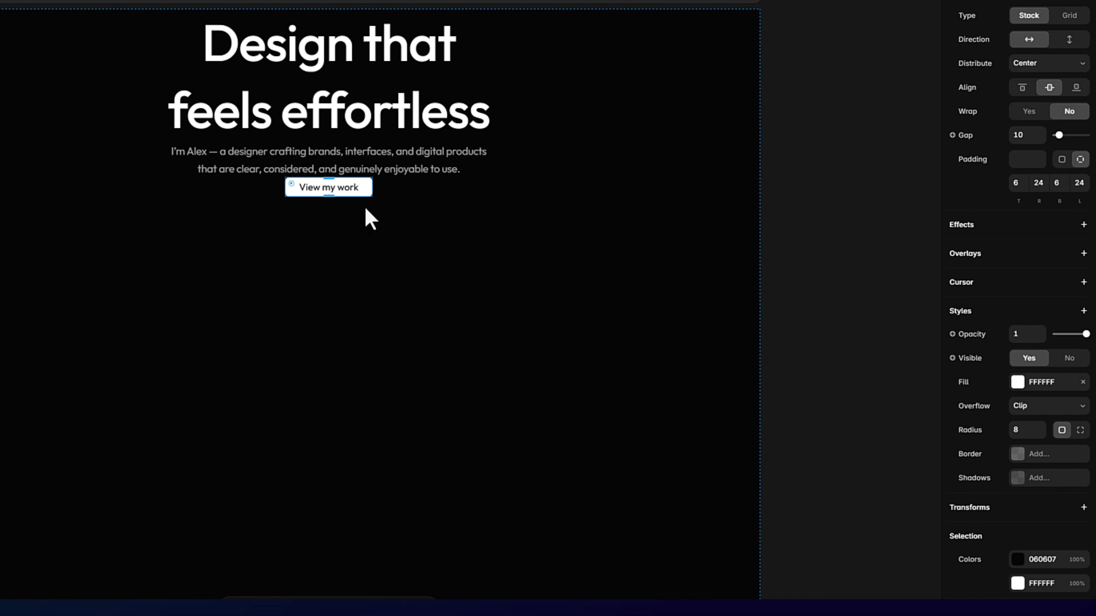
pyautogui.hotkey('ctrl', 'd')
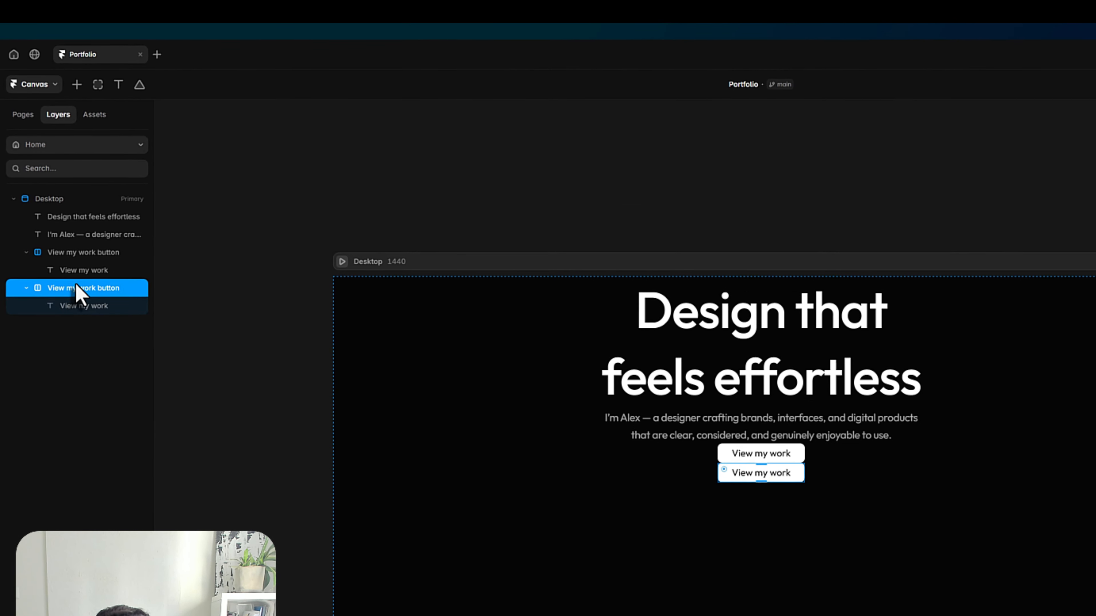
pyautogui.doubleClick(77, 288)
pyautogui.write('About me')
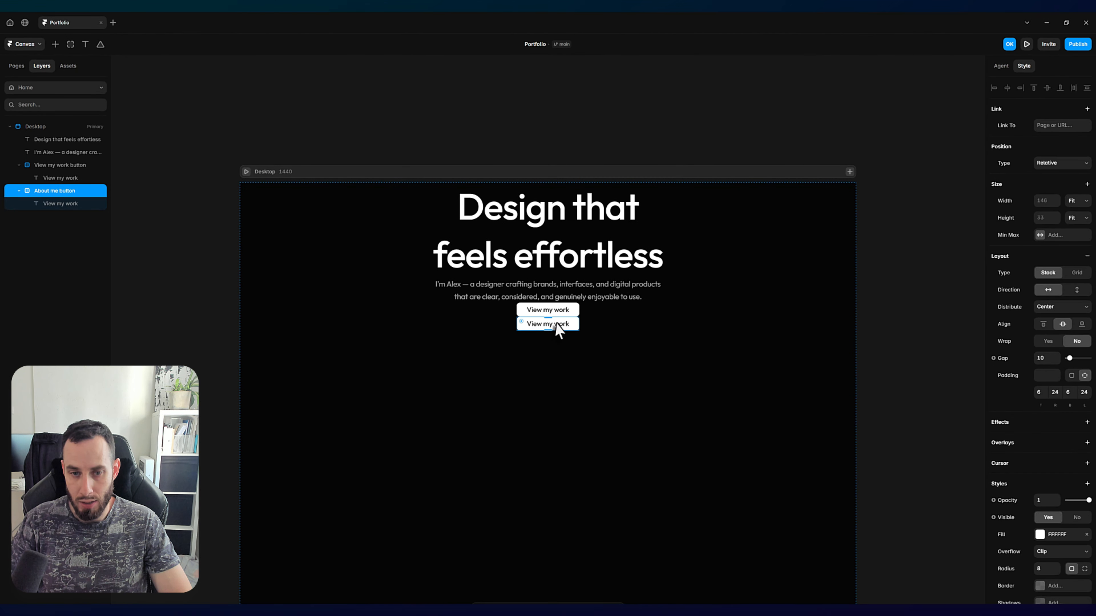
# Step: Replace the duplicated button's text with "About me"
pyautogui.click(557, 323)
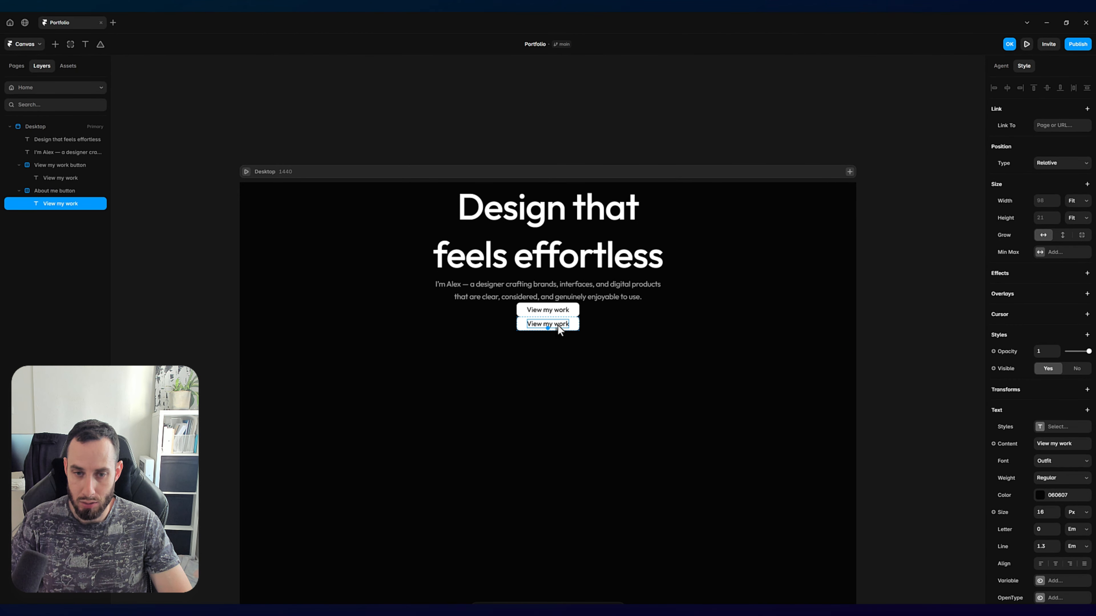
pyautogui.doubleClick(557, 324)
pyautogui.write('A')
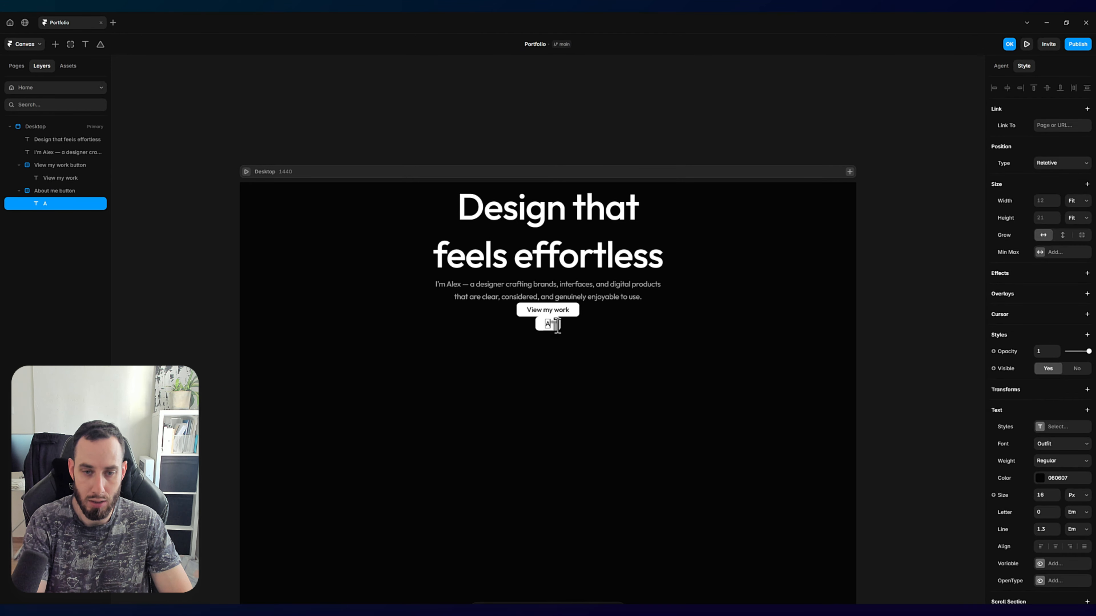
pyautogui.write('bout')
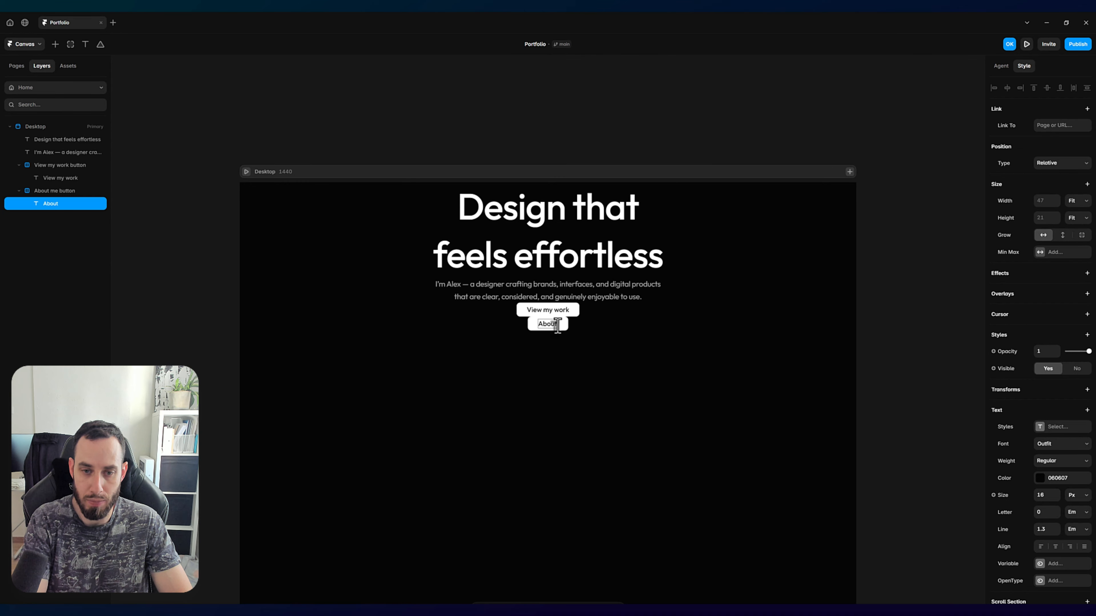
pyautogui.write(' me')
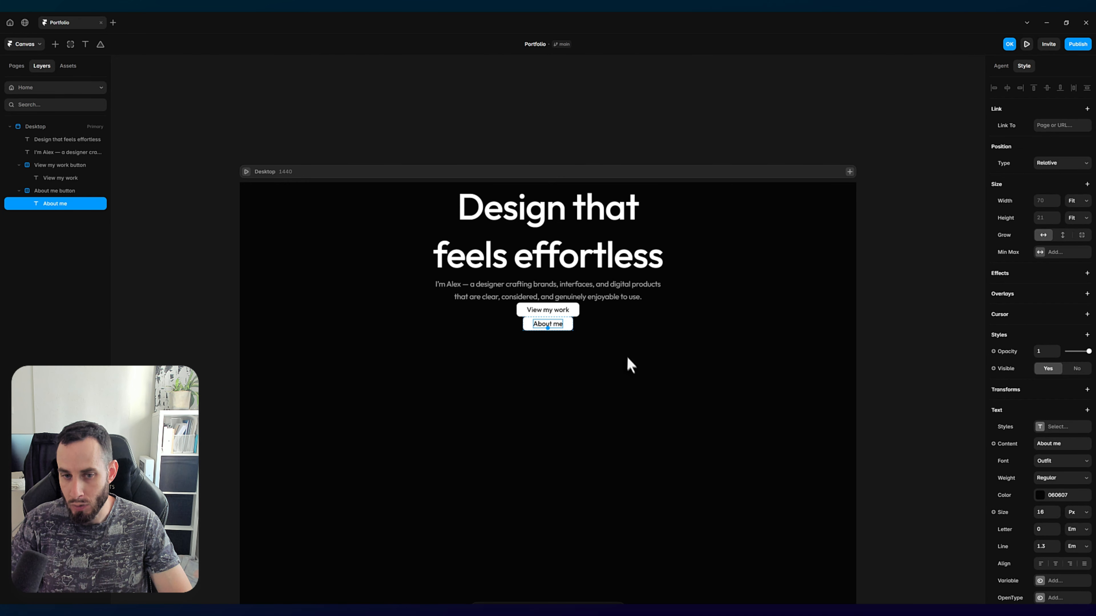
pyautogui.click(625, 358)
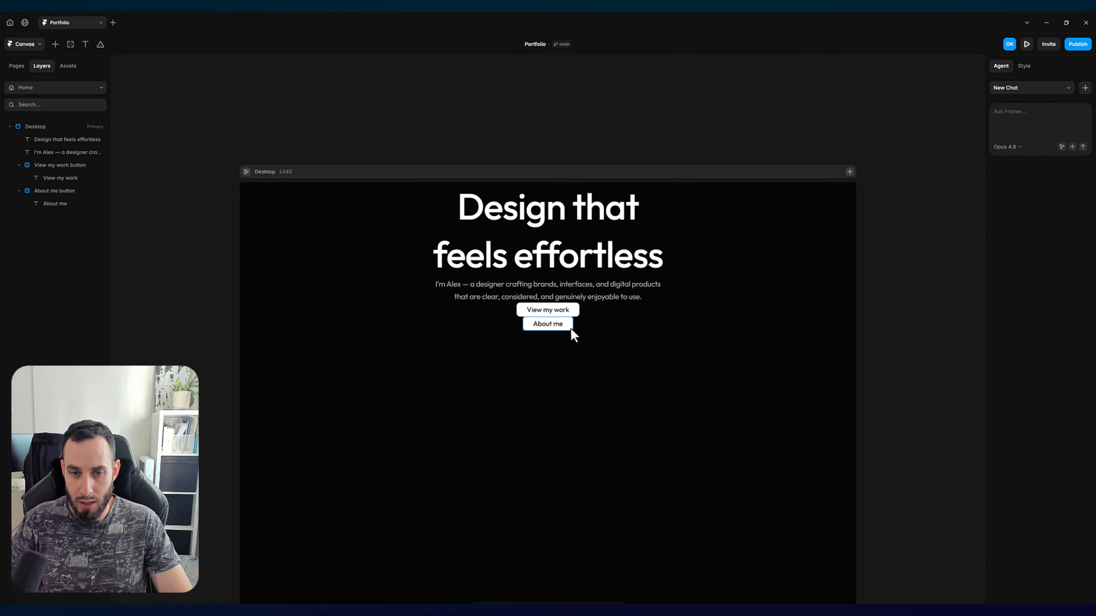
# Step: Lower the opacity of the "About me" button's white fill to 20%
pyautogui.click(572, 330)
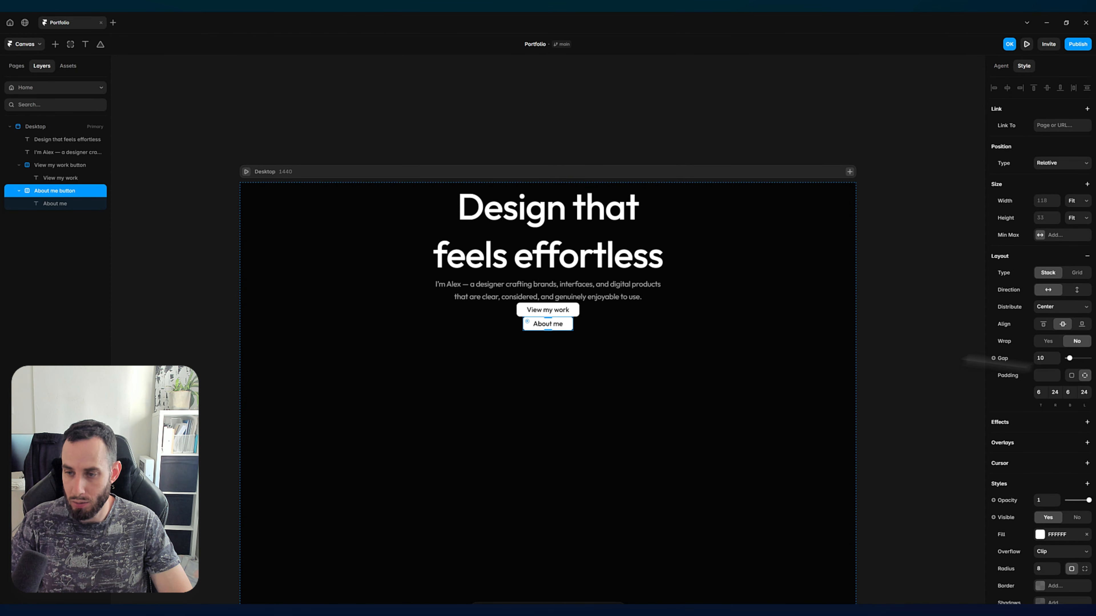
pyautogui.scroll(-1, 1065, 449)
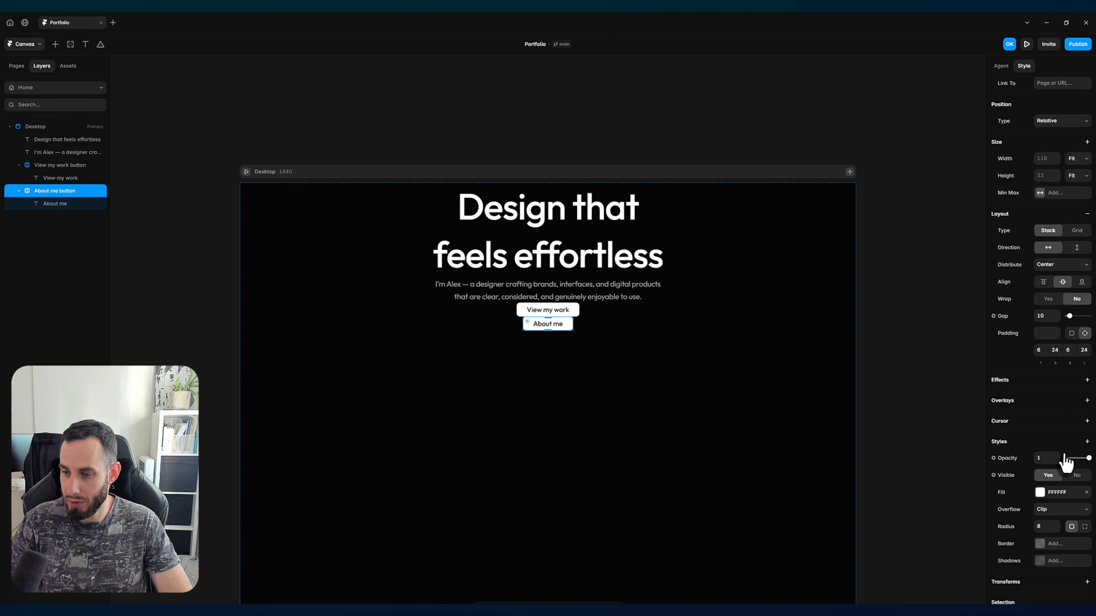
pyautogui.click(1043, 492)
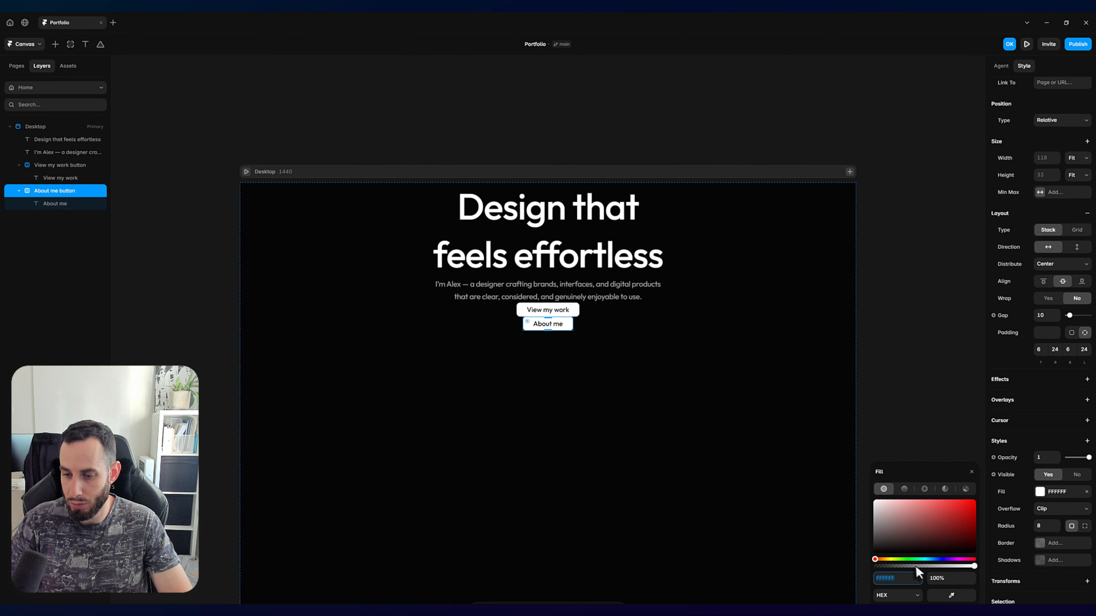
pyautogui.moveTo(911, 567); pyautogui.dragTo(894, 567)
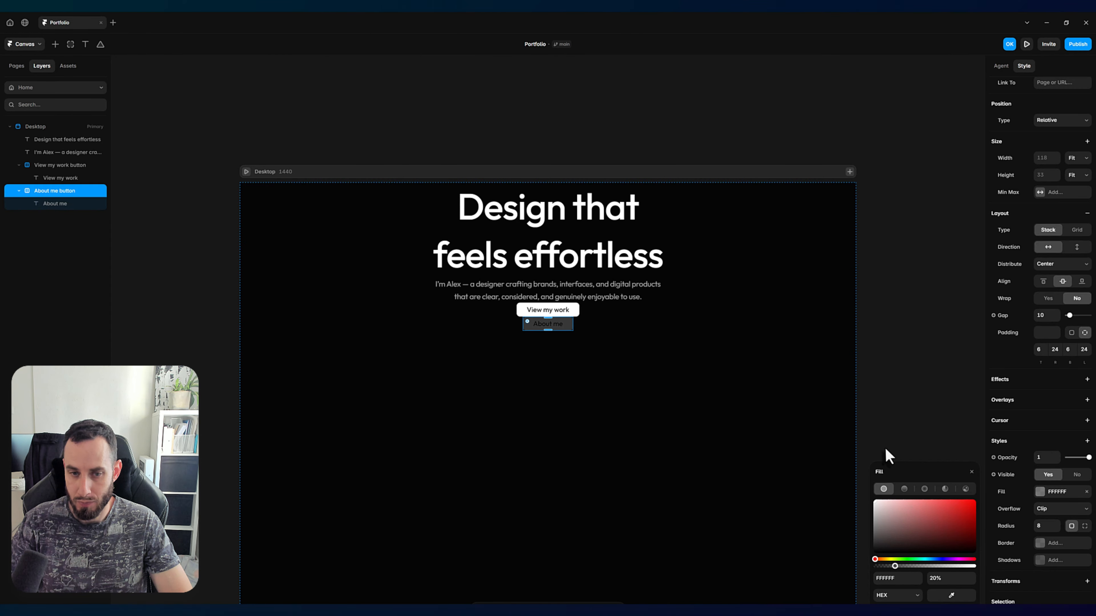
# Step: Set the "About me" text color to FAFAFF
pyautogui.doubleClick(546, 324)
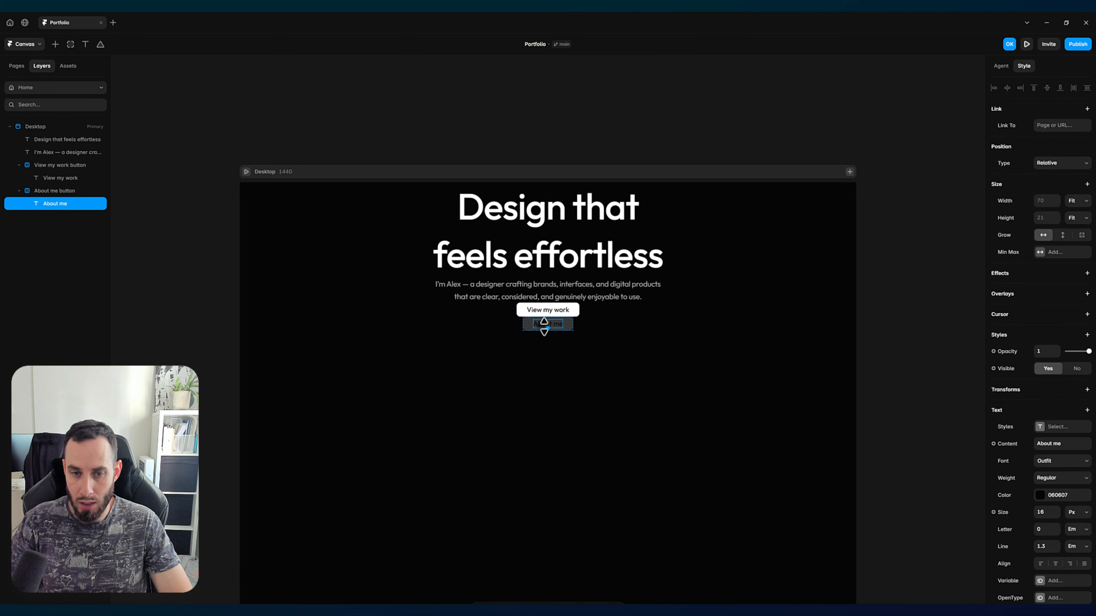
pyautogui.click(1044, 496)
pyautogui.write('FFFFFF')
pyautogui.press('Return')
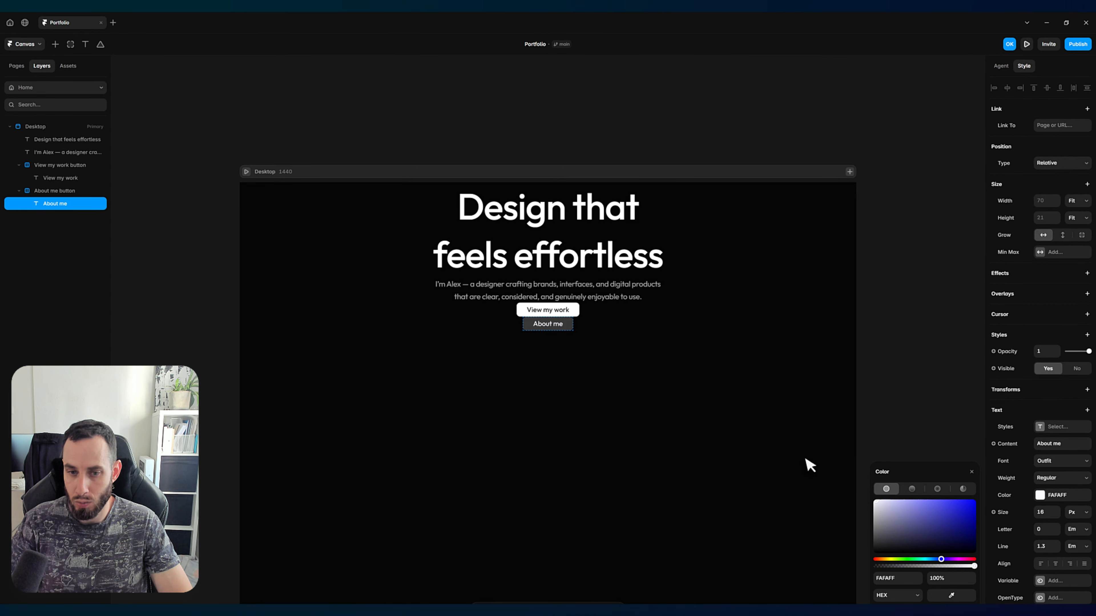
pyautogui.click(904, 406)
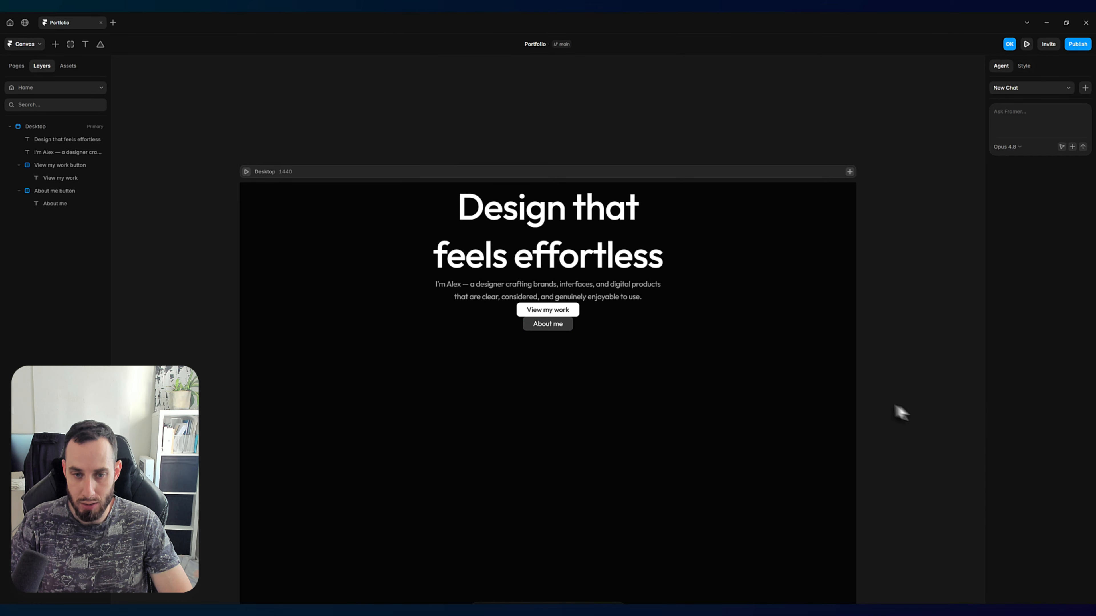
# Step: Give the "About me" button a solid border of width 1 in FFFFFF at 15% opacity
pyautogui.click(573, 326)
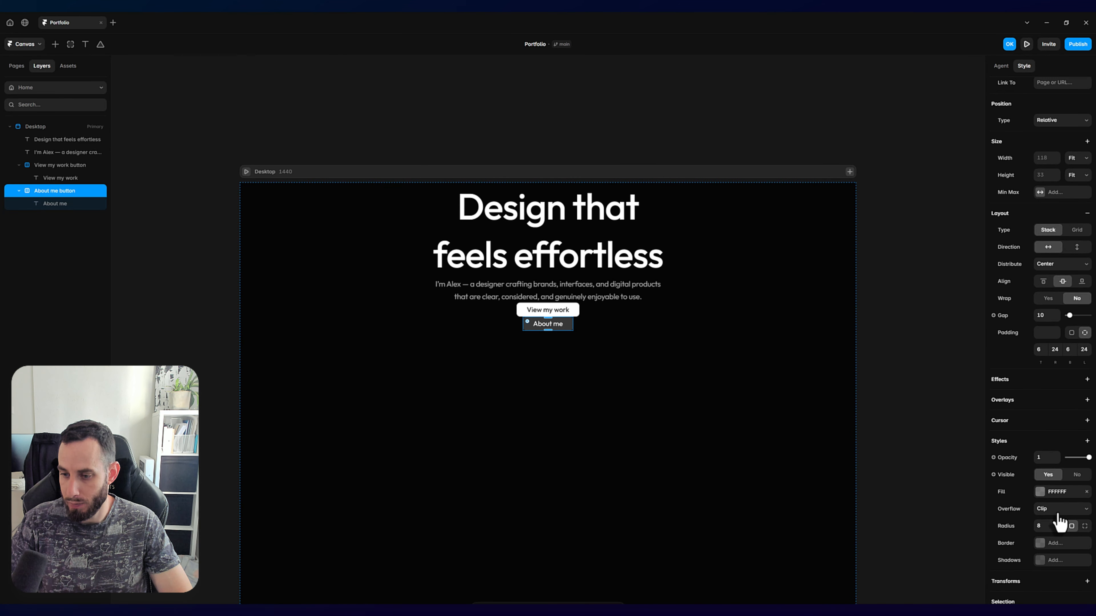
pyautogui.click(1045, 545)
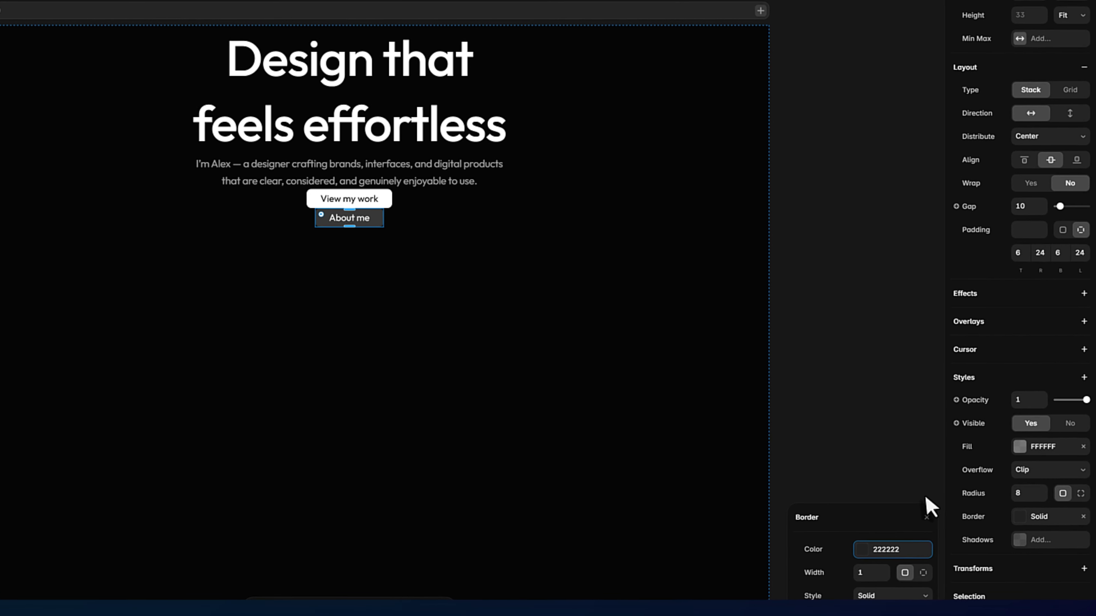
pyautogui.click(926, 577)
pyautogui.click(857, 555)
pyautogui.moveTo(795, 488); pyautogui.dragTo(775, 441)
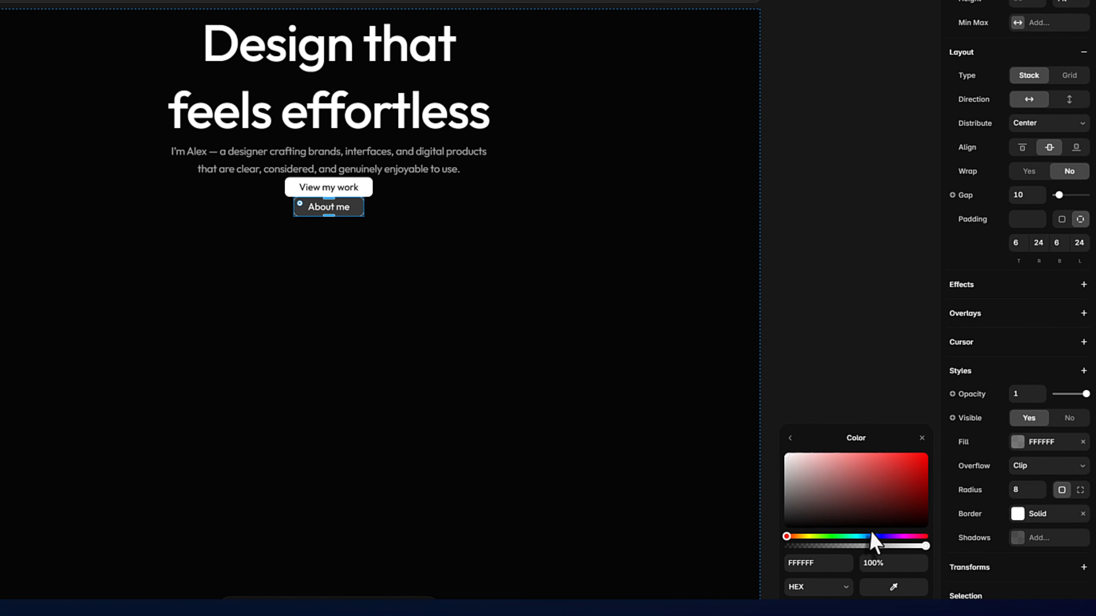
pyautogui.moveTo(886, 550); pyautogui.dragTo(801, 547)
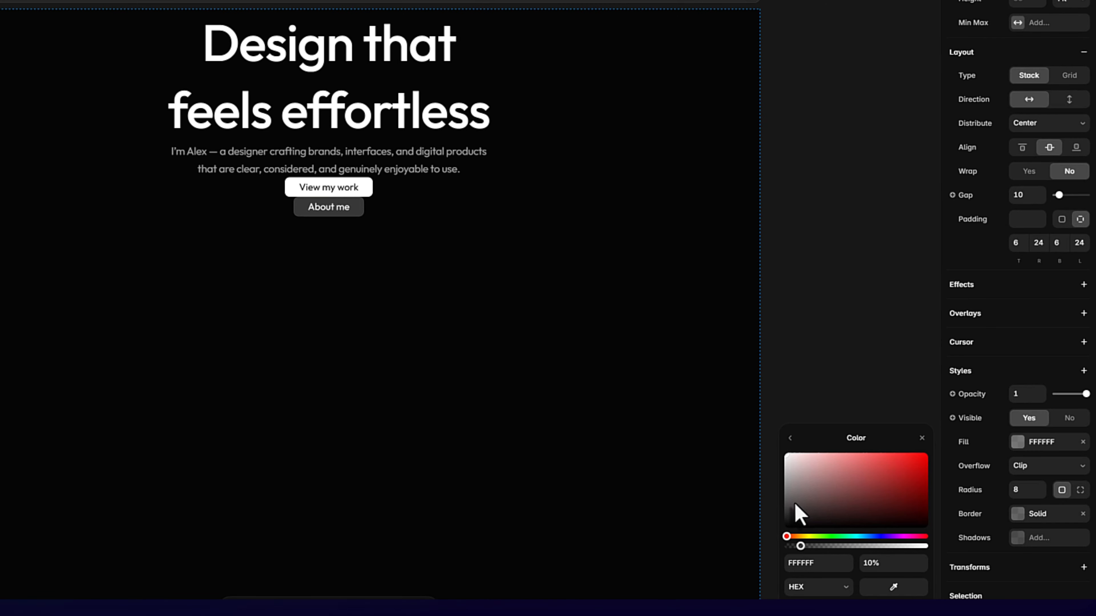
pyautogui.moveTo(813, 547); pyautogui.dragTo(806, 547)
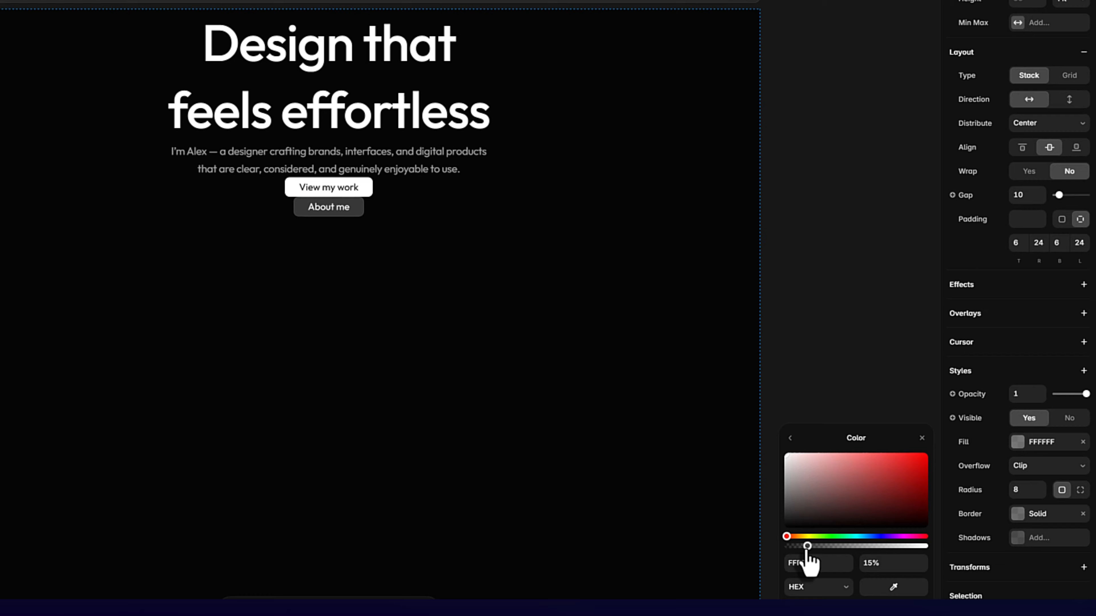
pyautogui.click(790, 438)
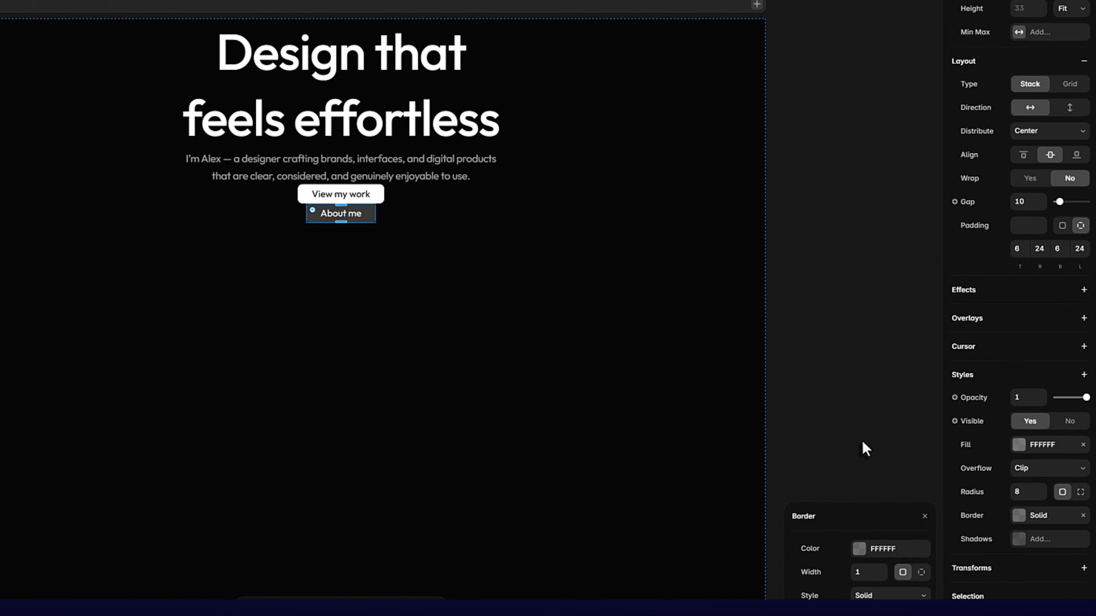
pyautogui.click(861, 446)
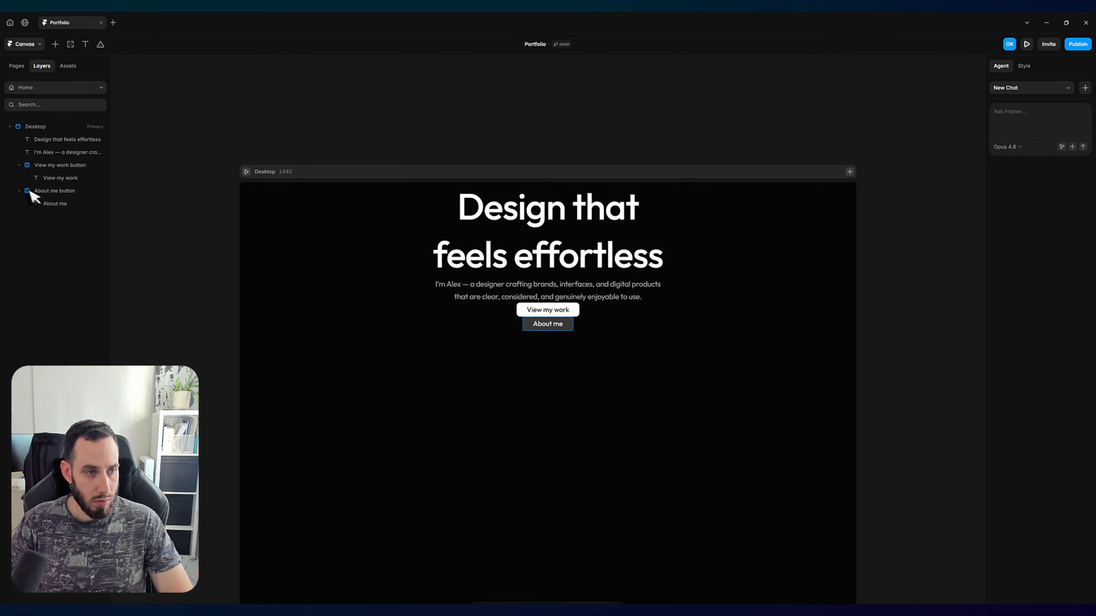
# Step: Collapse the "View my work" and "About me" button layers and select both buttons together
pyautogui.click(18, 190)
pyautogui.click(19, 165)
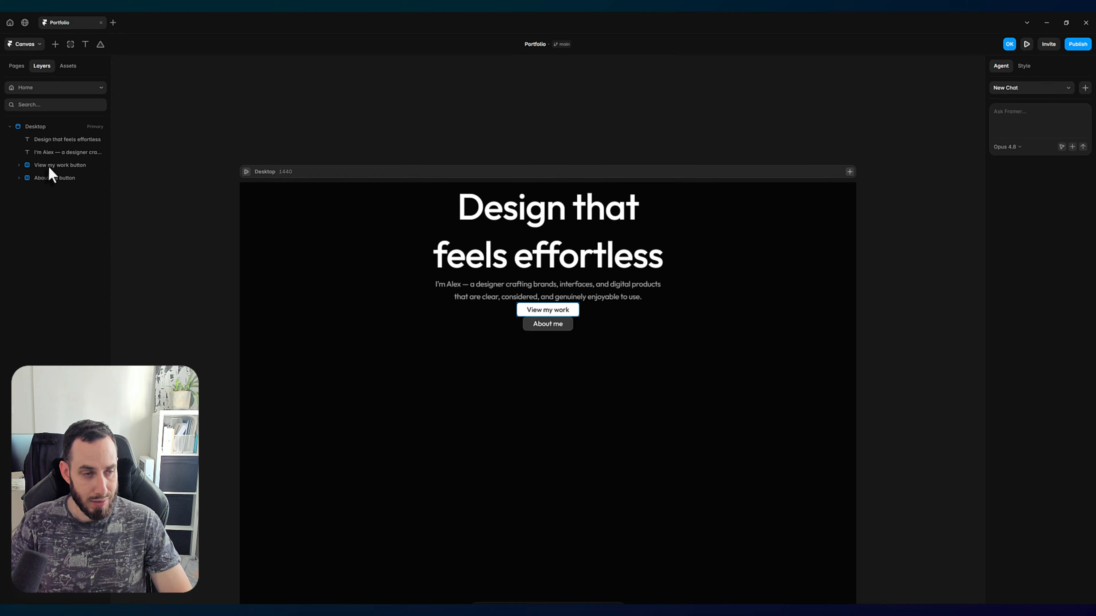
pyautogui.click(48, 166)
pyautogui.keyDown('shift'); pyautogui.click(58, 179); pyautogui.keyUp('shift')
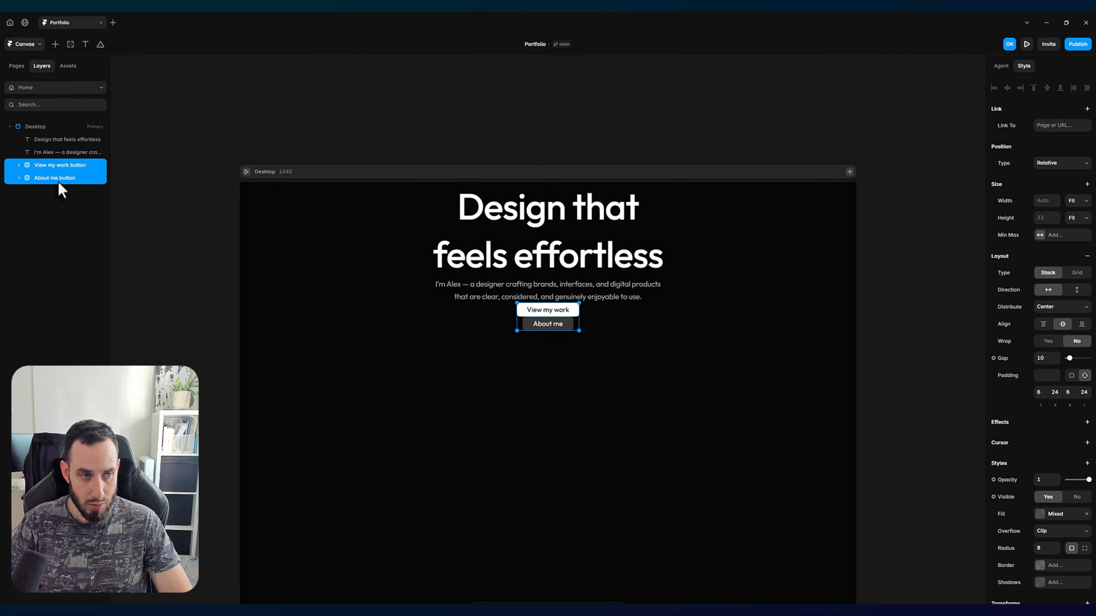
pyautogui.click(40, 173)
pyautogui.click(42, 167)
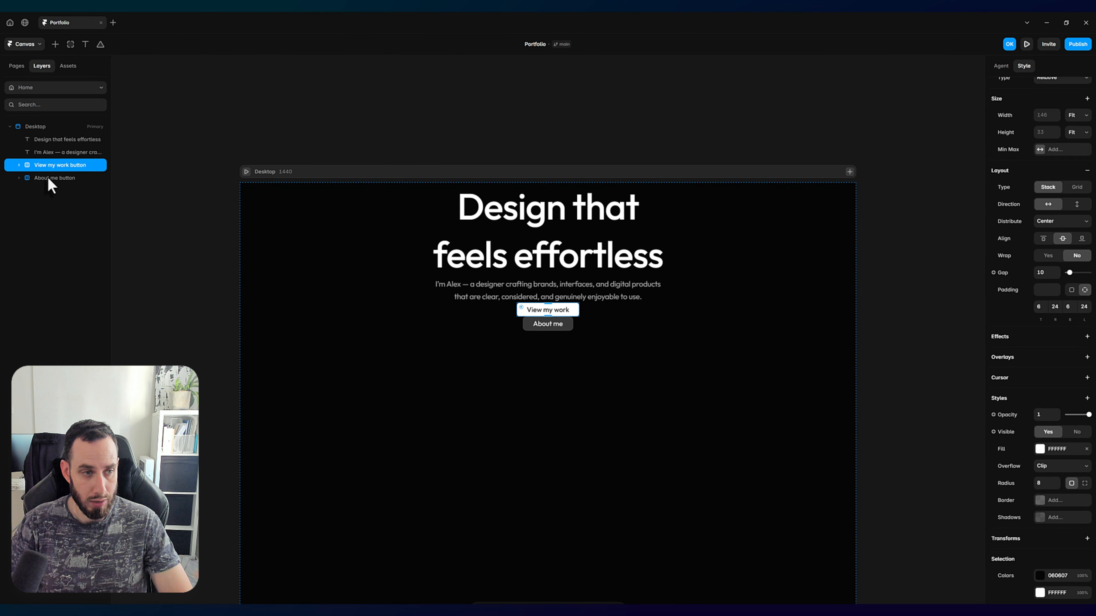
pyautogui.keyDown('shift'); pyautogui.click(51, 179); pyautogui.keyUp('shift')
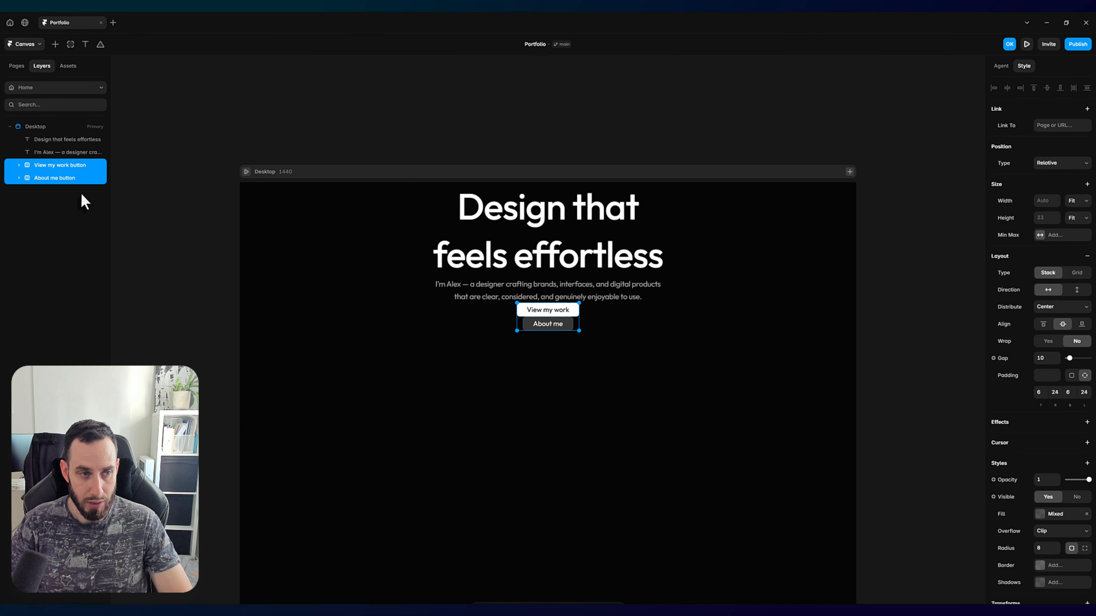
pyautogui.click(55, 167)
pyautogui.keyDown('shift'); pyautogui.click(57, 178); pyautogui.keyUp('shift')
pyautogui.rightClick(59, 182)
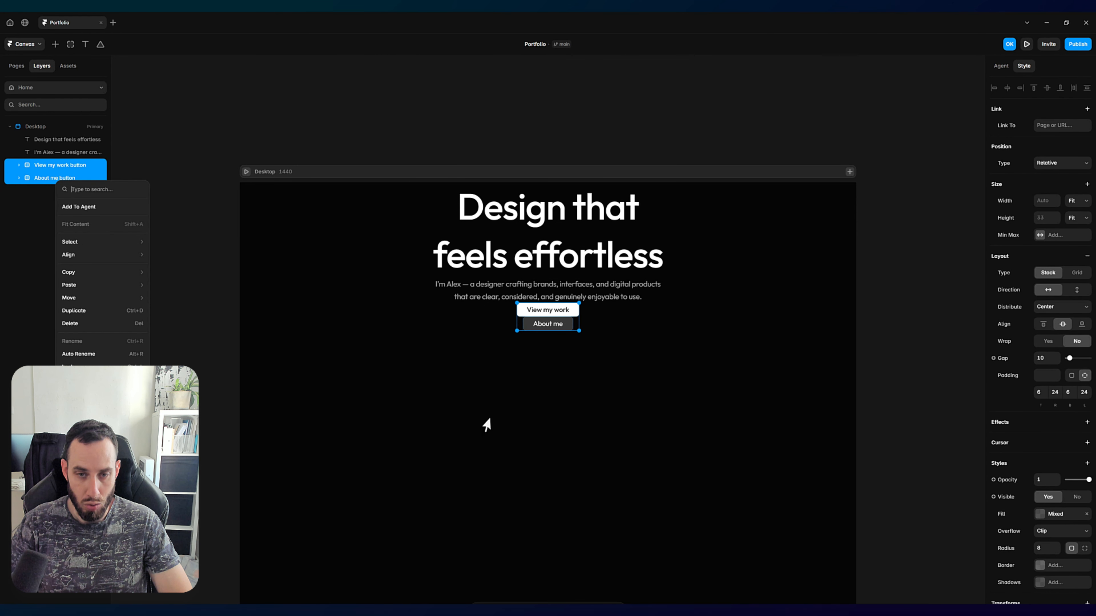
pyautogui.click(537, 409)
pyautogui.click(627, 383)
pyautogui.moveTo(659, 381); pyautogui.dragTo(471, 307)
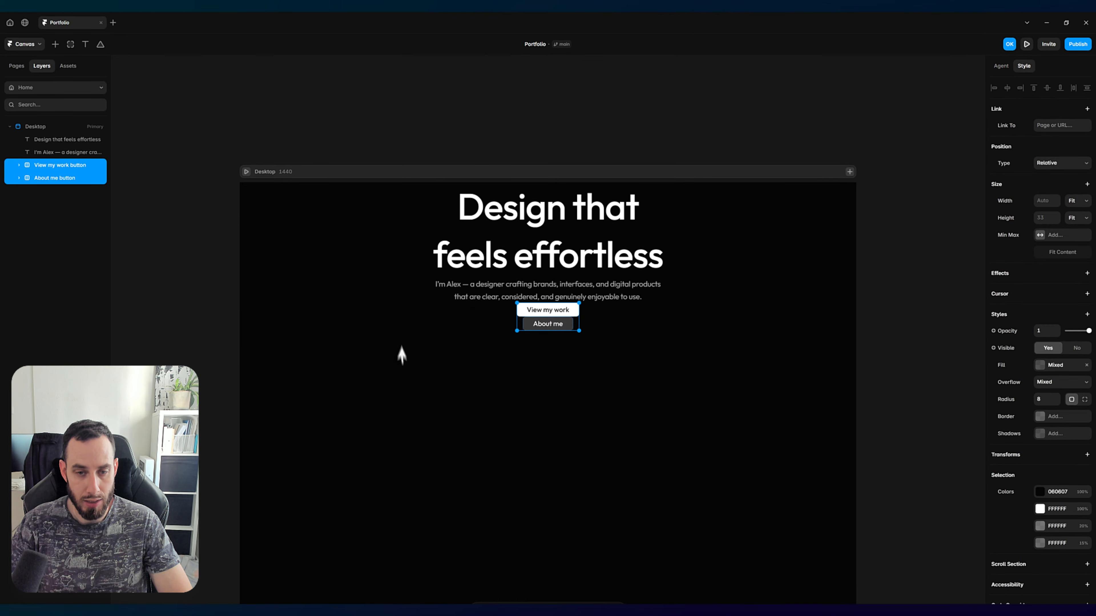
pyautogui.moveTo(357, 306); pyautogui.dragTo(630, 346)
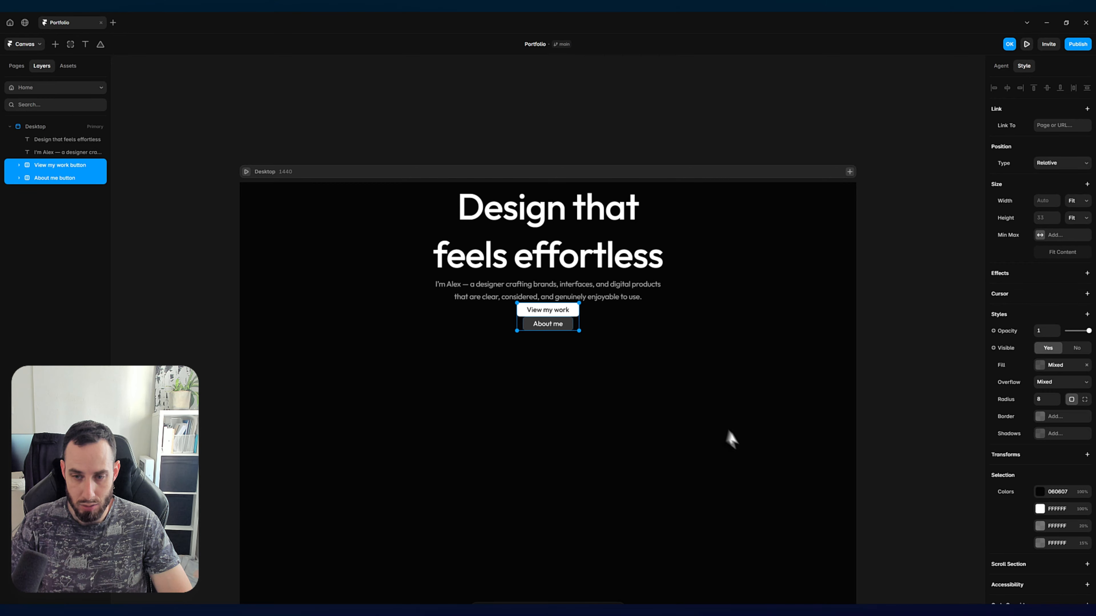
pyautogui.moveTo(771, 481); pyautogui.dragTo(485, 305)
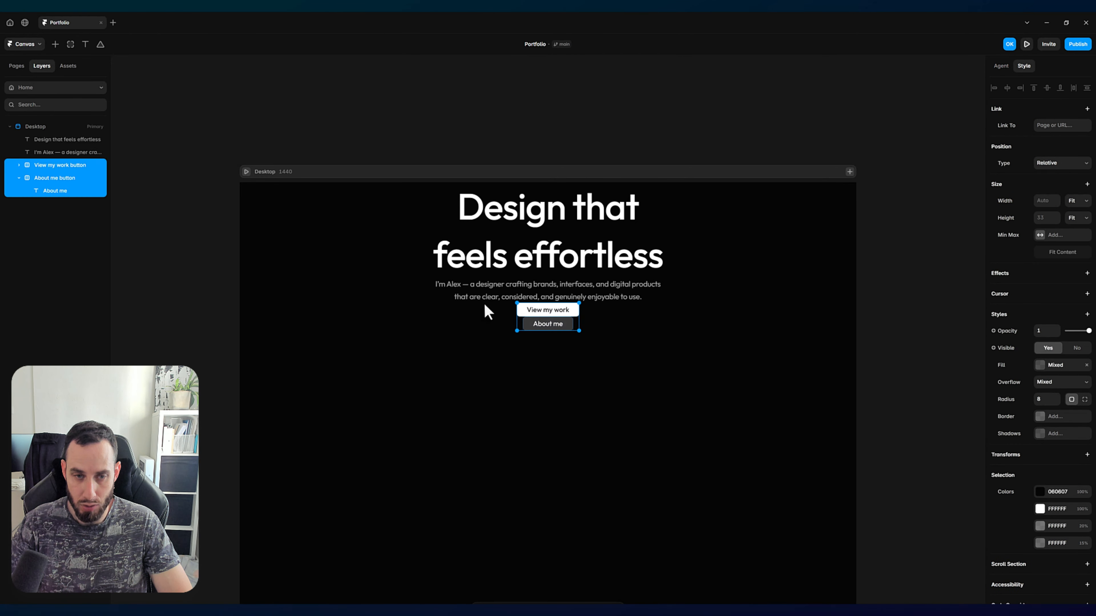
# Step: Wrap the "View my work" and "About me" buttons together in a stack and rename it "CTAs"
pyautogui.click(19, 178)
pyautogui.rightClick(66, 171)
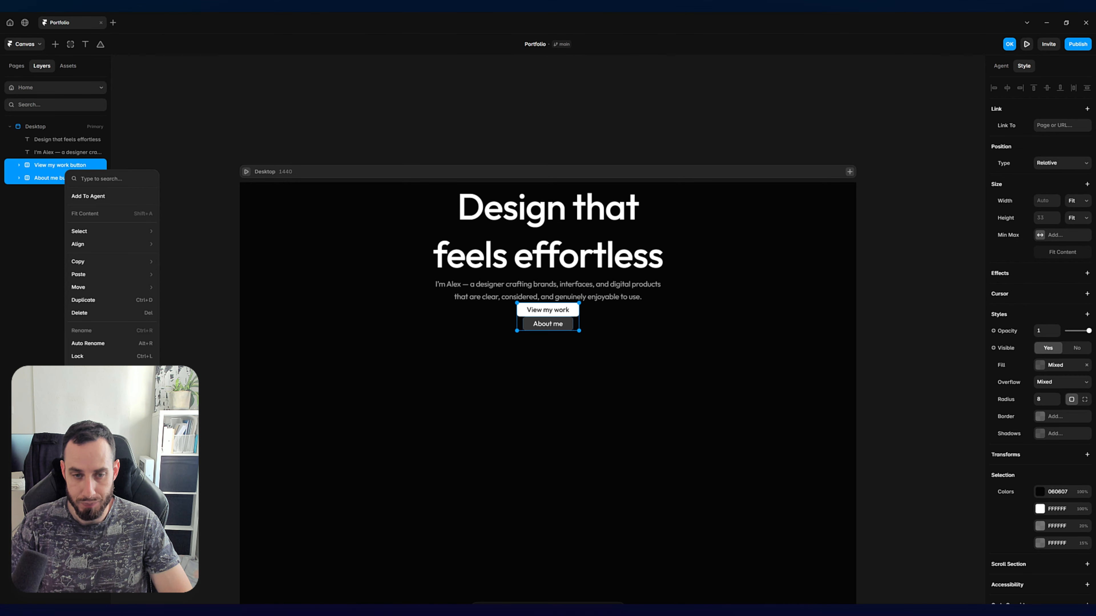
pyautogui.hotkey('ctrl', 'Return')
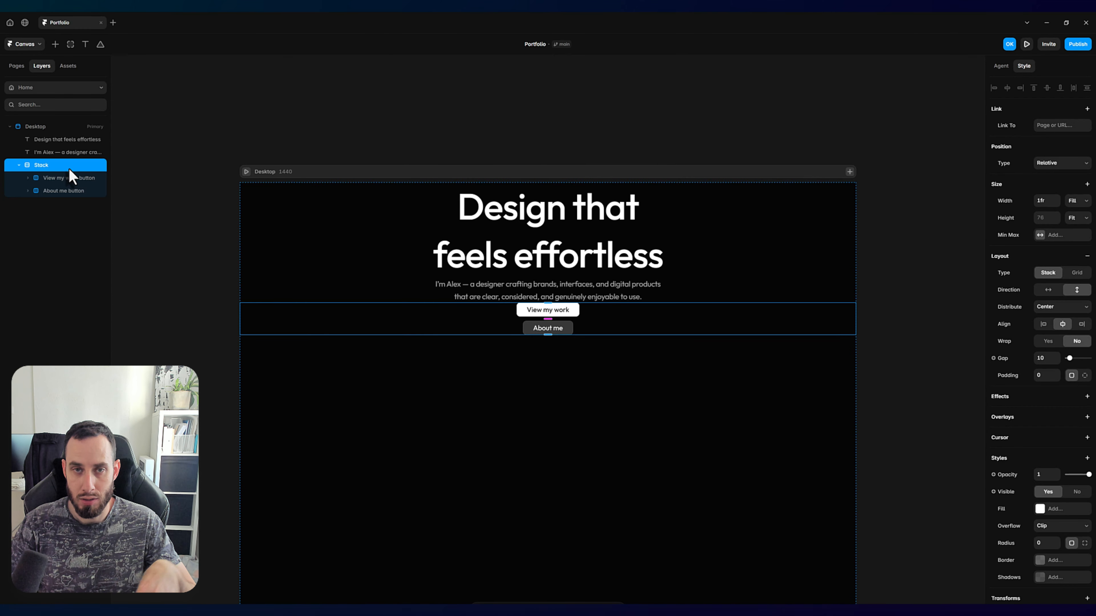
pyautogui.doubleClick(48, 166)
pyautogui.write('CTA')
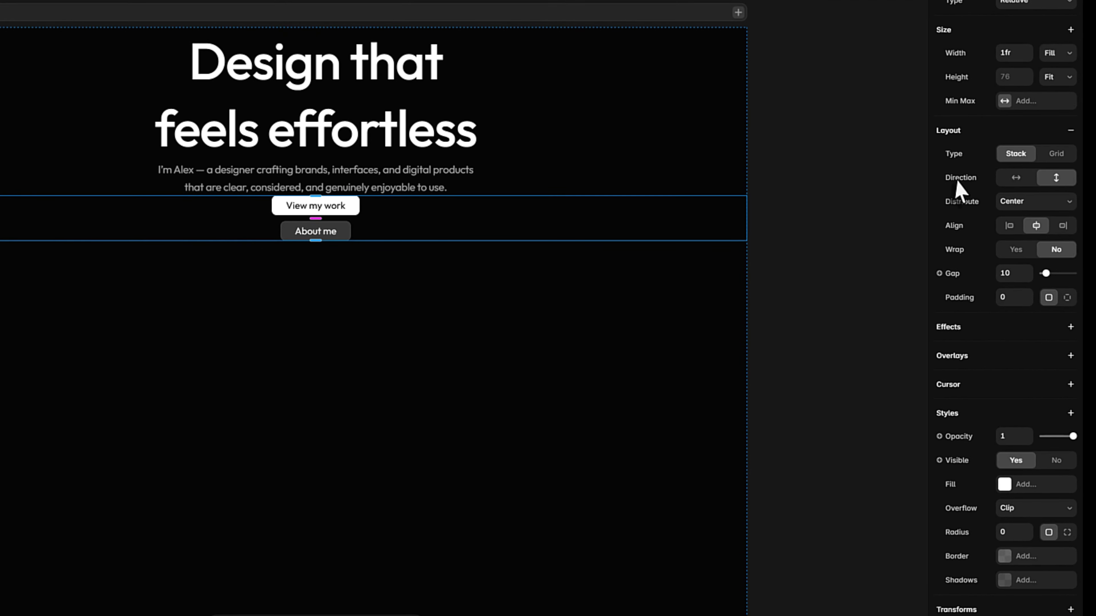
# Step: Set the CTAs stack to a horizontal direction with a gap of 12
pyautogui.click(1016, 178)
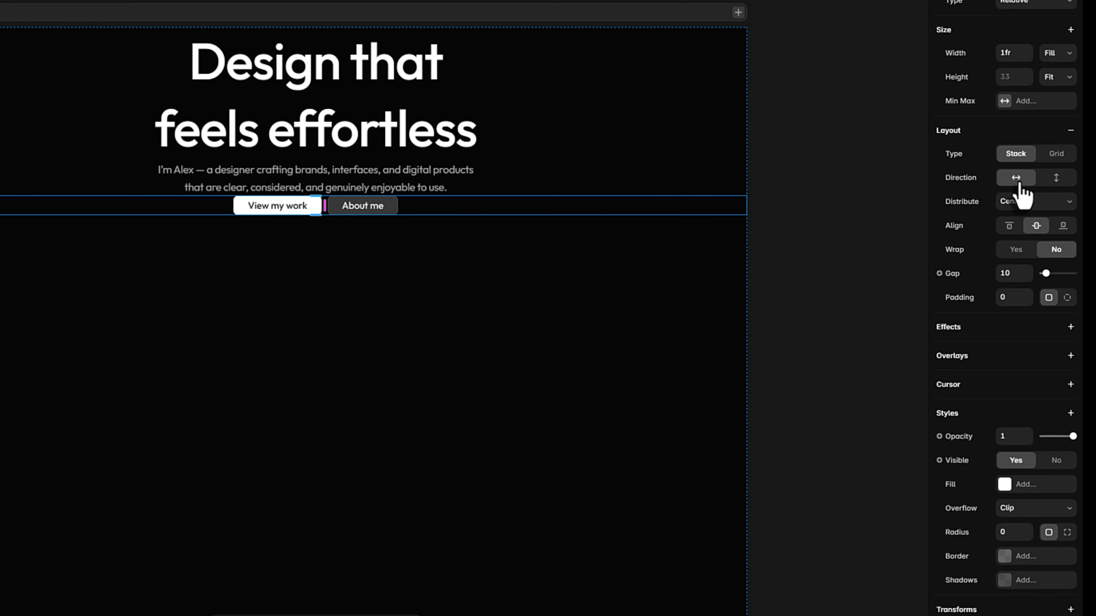
pyautogui.click(1012, 275)
pyautogui.write('12')
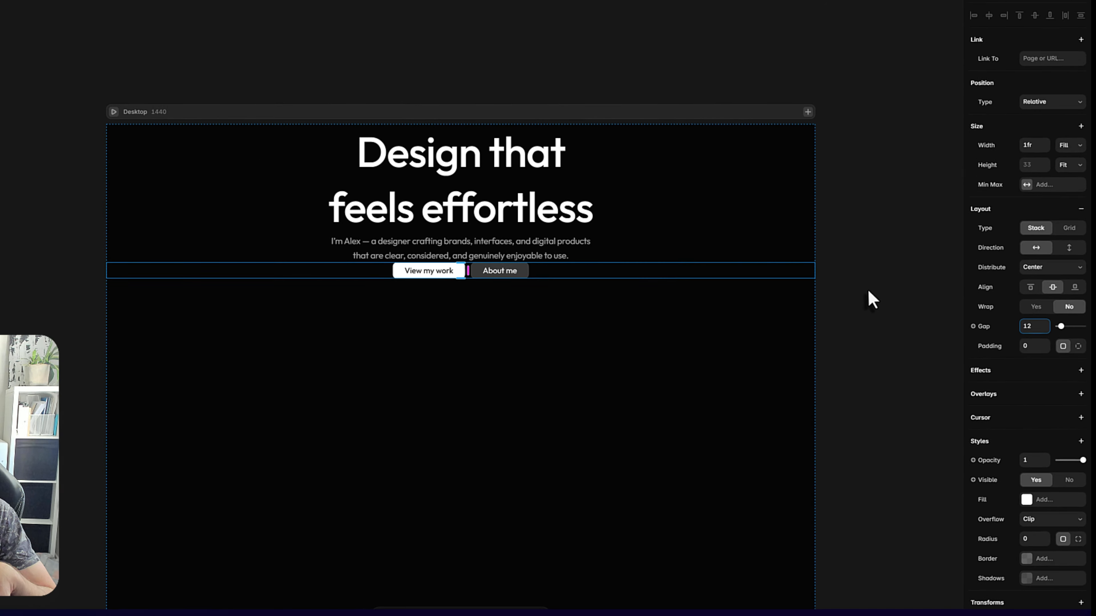
pyautogui.click(811, 228)
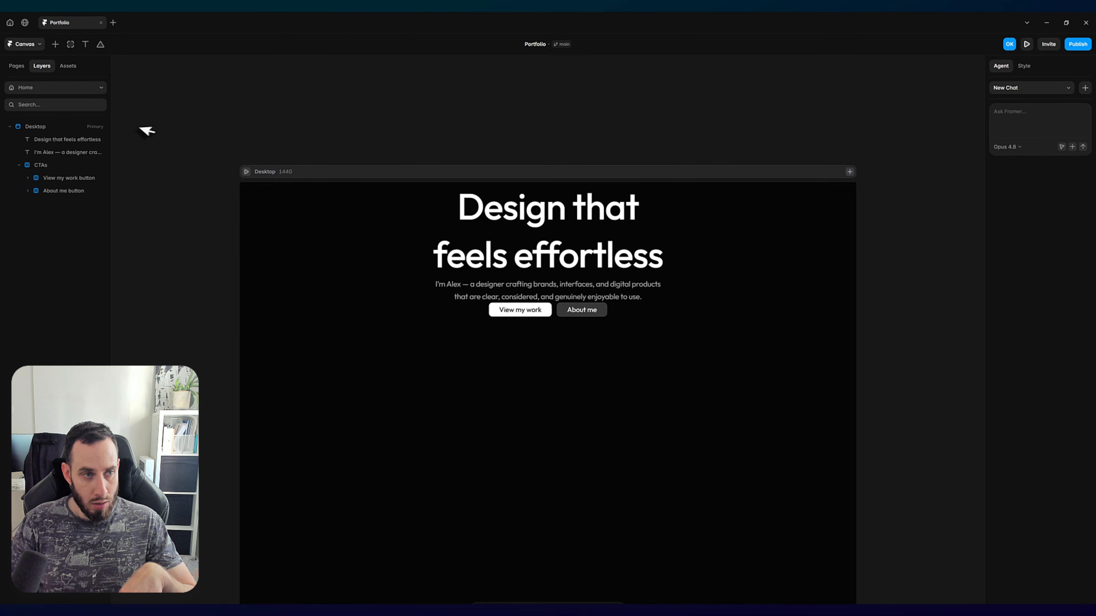
# Step: Copy the words "Product & brand designer" from the Pill line of the hero texts on the Design page
pyautogui.click(17, 65)
pyautogui.click(38, 125)
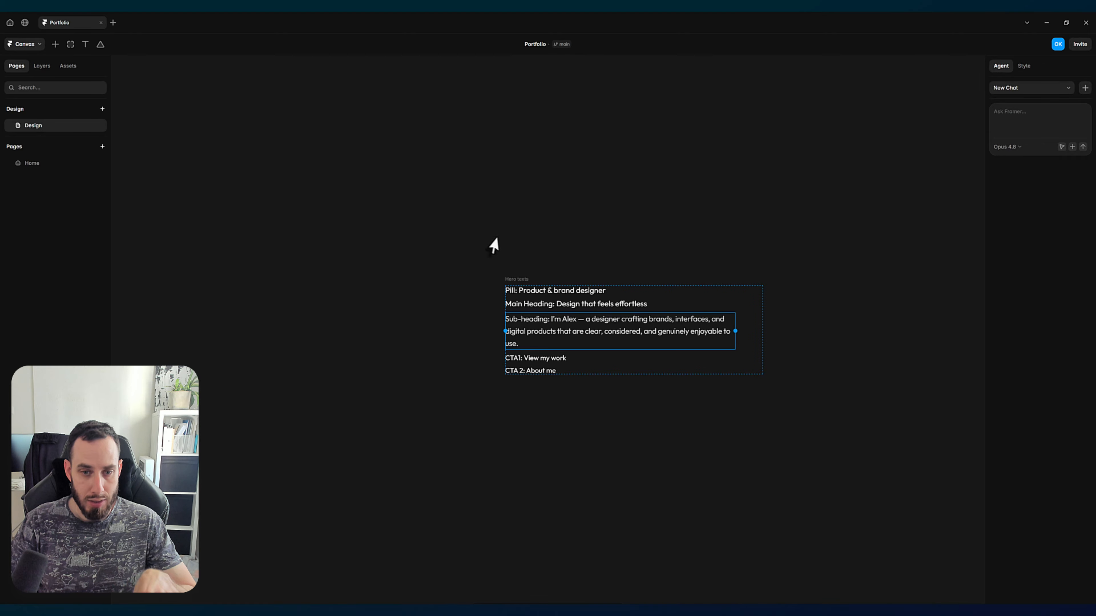
pyautogui.click(521, 292)
pyautogui.doubleClick(521, 290)
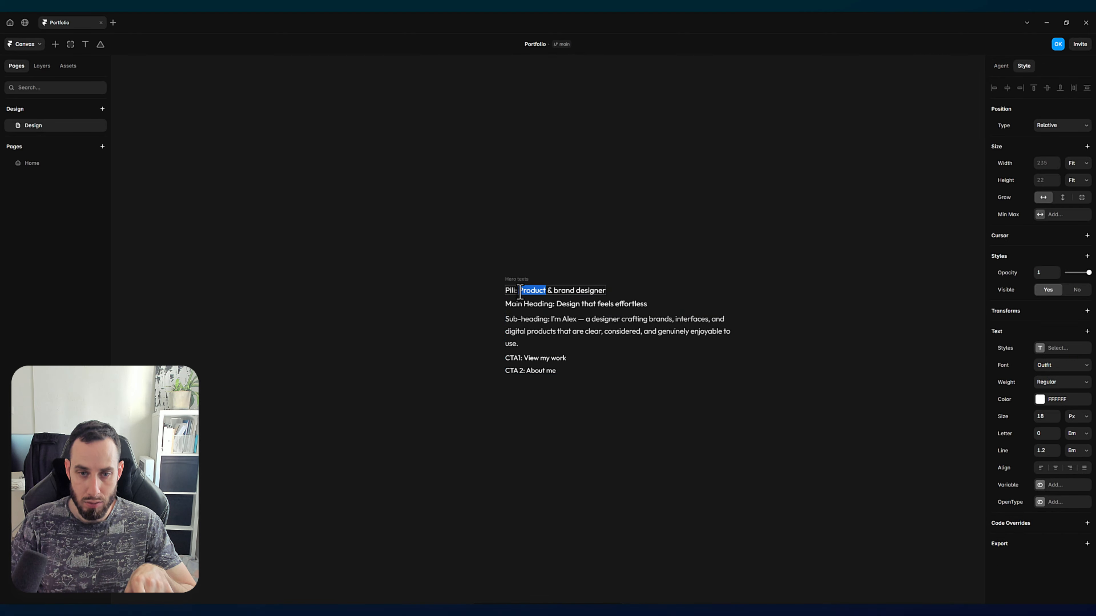
pyautogui.click(520, 291)
pyautogui.moveTo(518, 291); pyautogui.dragTo(629, 298)
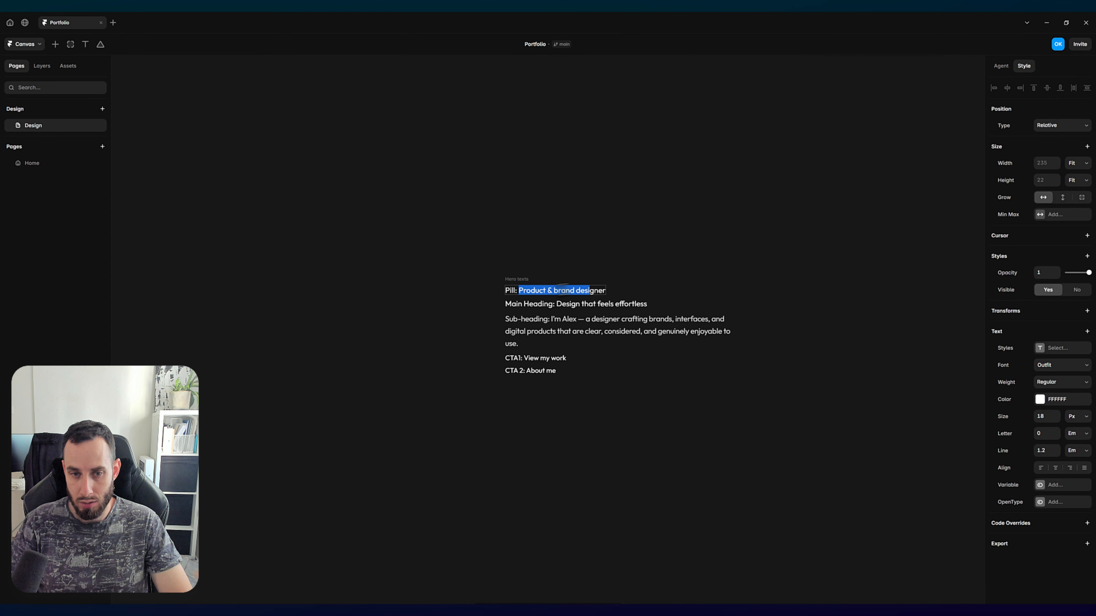
pyautogui.click(519, 291)
pyautogui.moveTo(519, 292); pyautogui.dragTo(610, 298)
pyautogui.hotkey('ctrl', 'c')
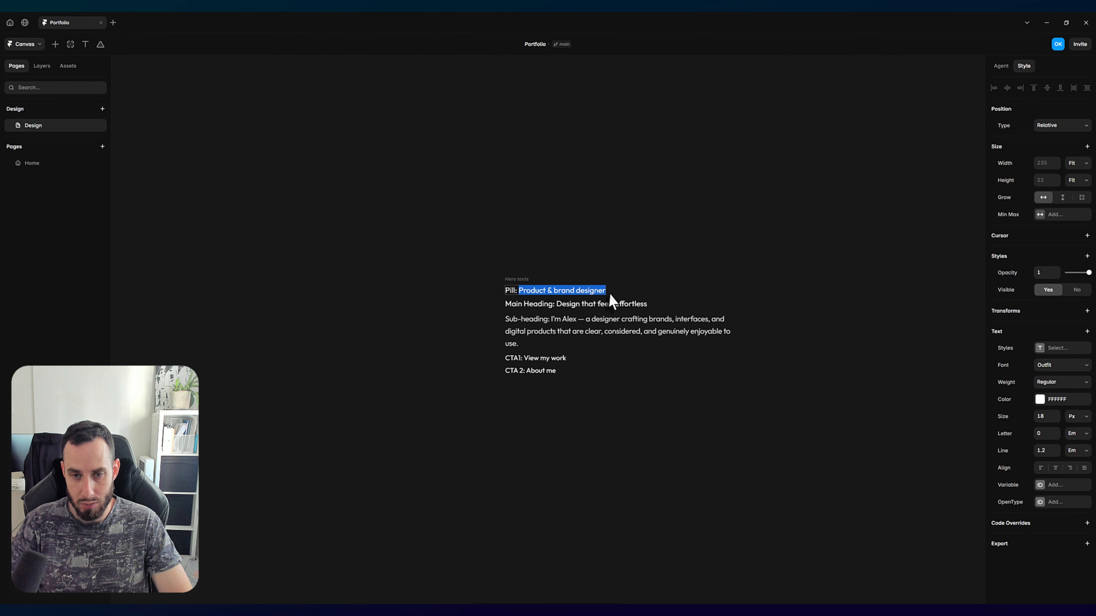
# Step: Paste "Product & brand designer" into a new text layer below the buttons on the Home page
pyautogui.click(32, 163)
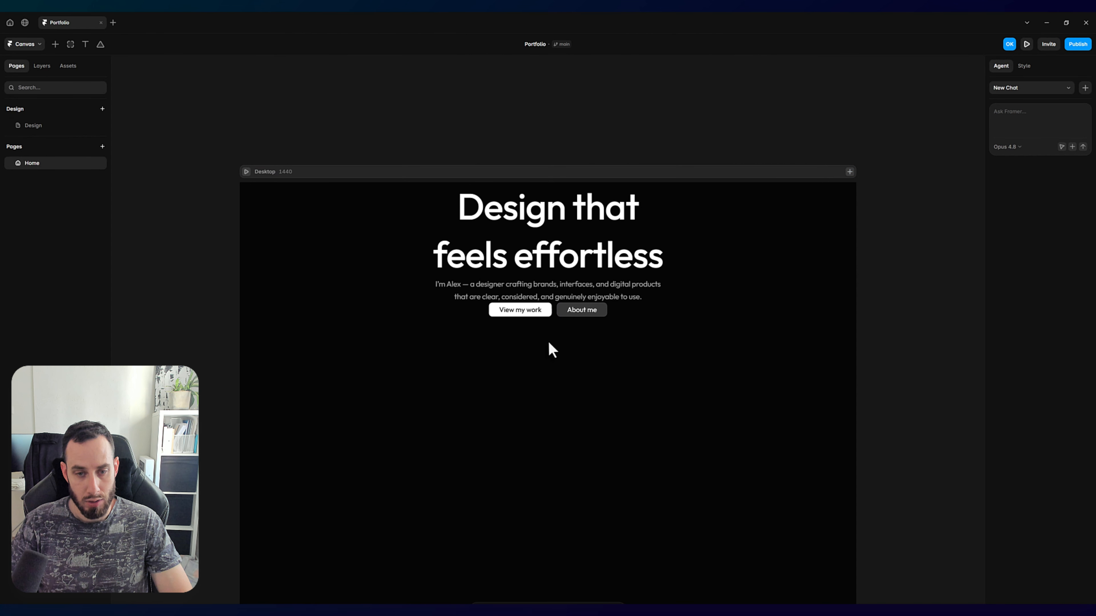
pyautogui.press('t')
pyautogui.click(532, 373)
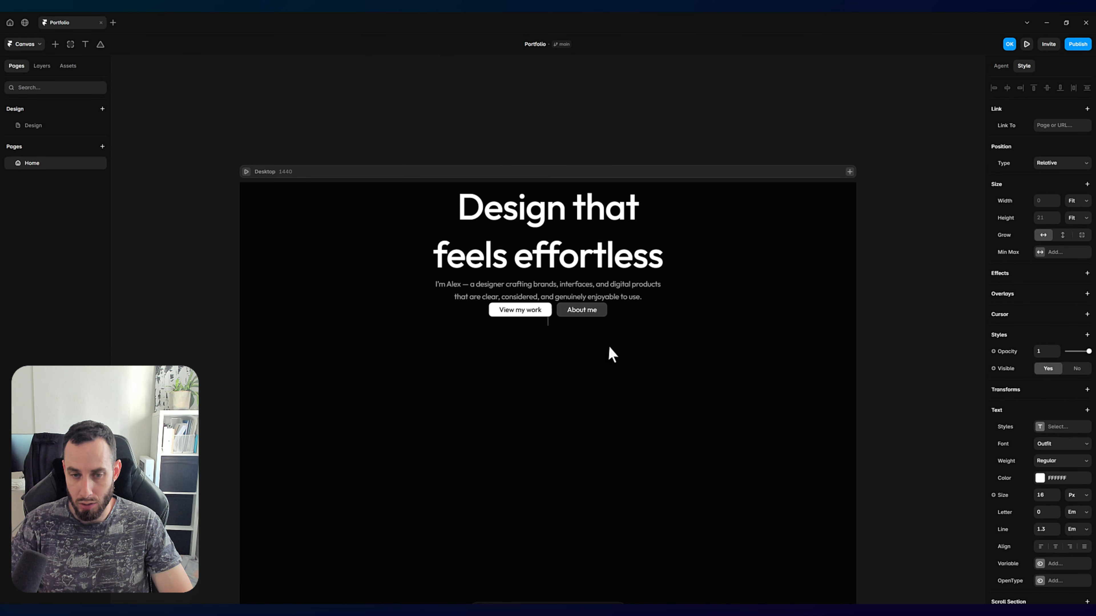
pyautogui.hotkey('ctrl', 'v')
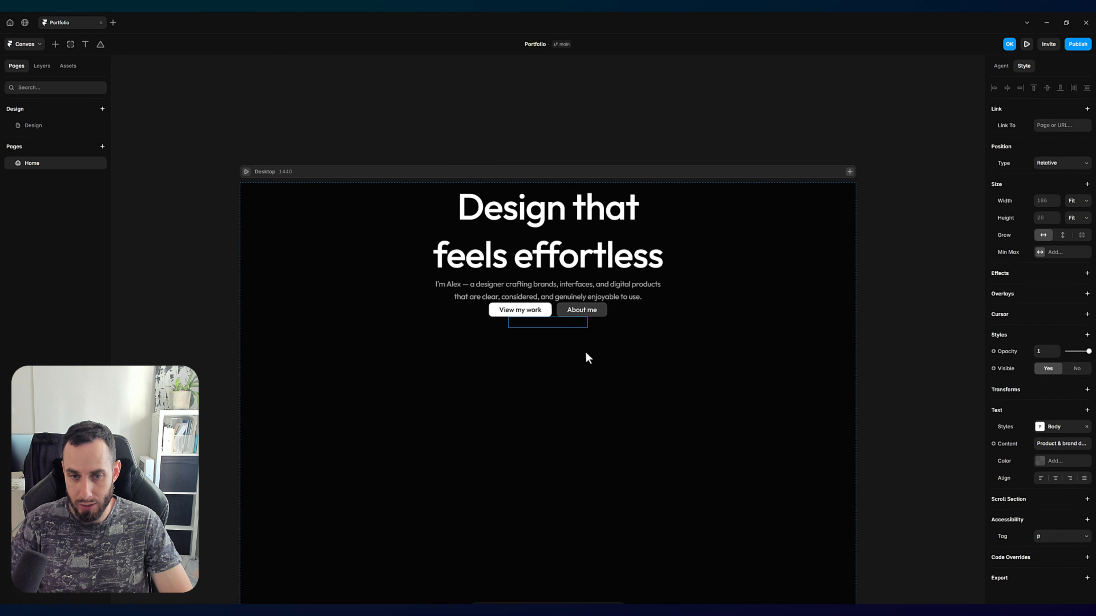
# Step: Remove the Body text style from the "Product & brand designer" text and set its font to Outfit
pyautogui.click(1087, 427)
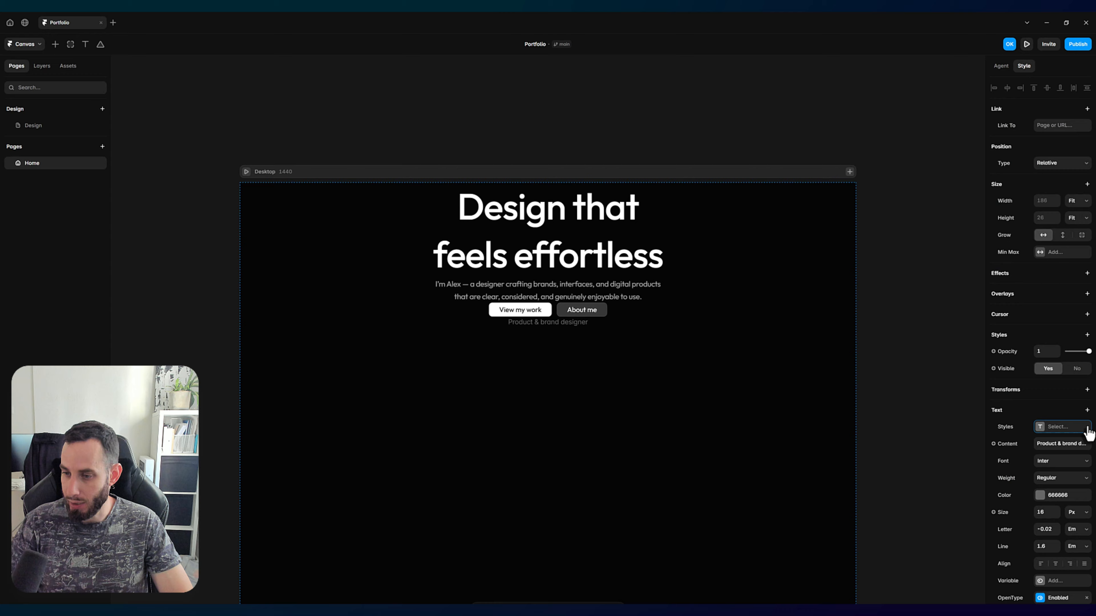
pyautogui.click(1053, 462)
pyautogui.write('utfit')
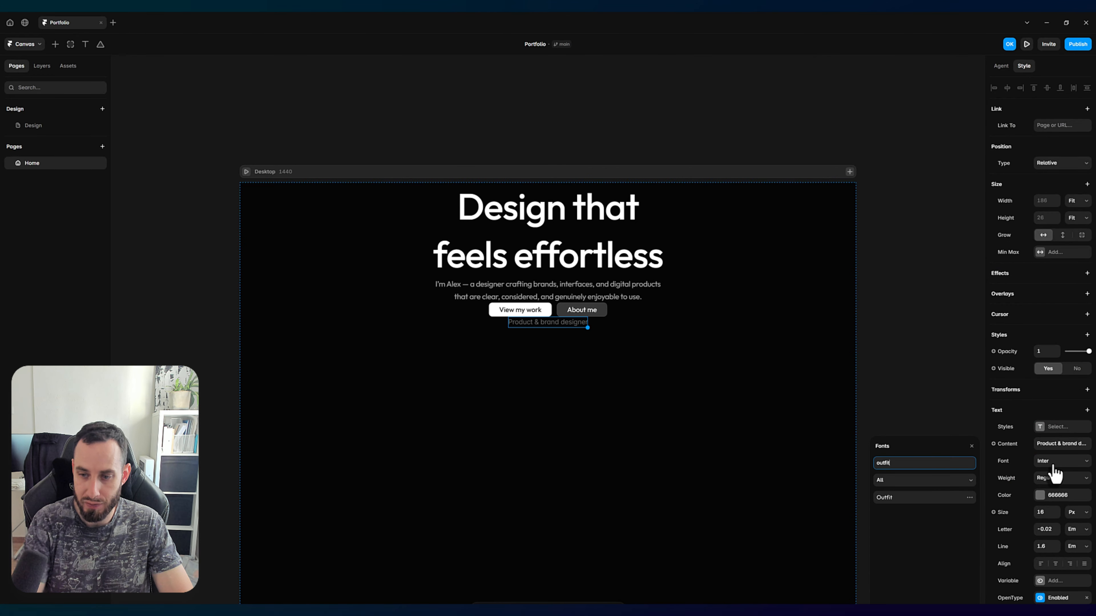
pyautogui.click(952, 501)
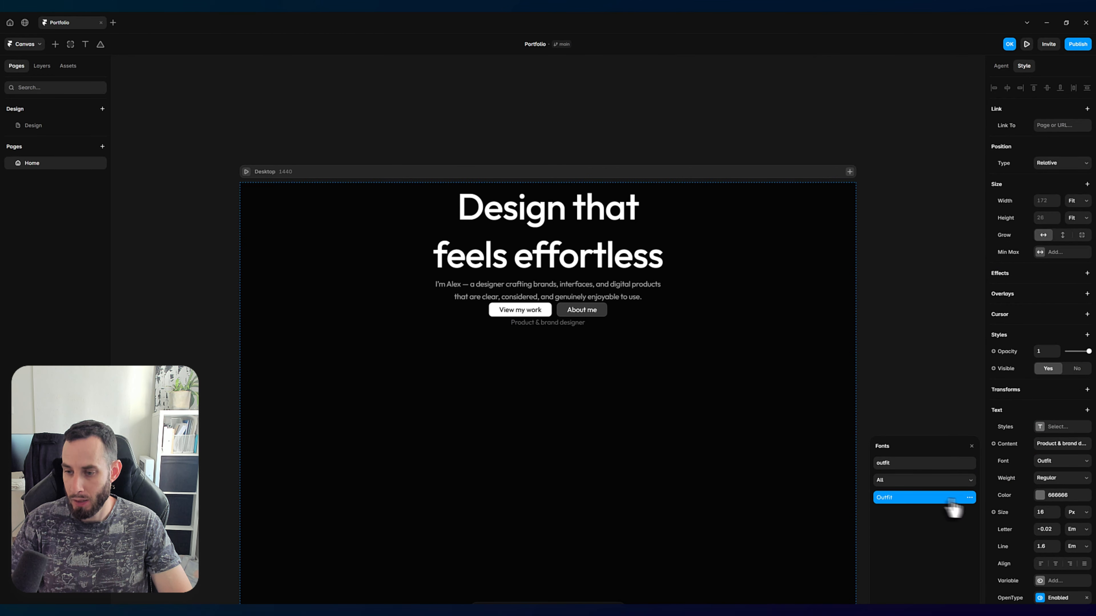
# Step: Set the "Product & brand designer" text color to FFFFFF and its size to 14 px
pyautogui.click(1041, 497)
pyautogui.click(899, 504)
pyautogui.moveTo(864, 496); pyautogui.dragTo(841, 480)
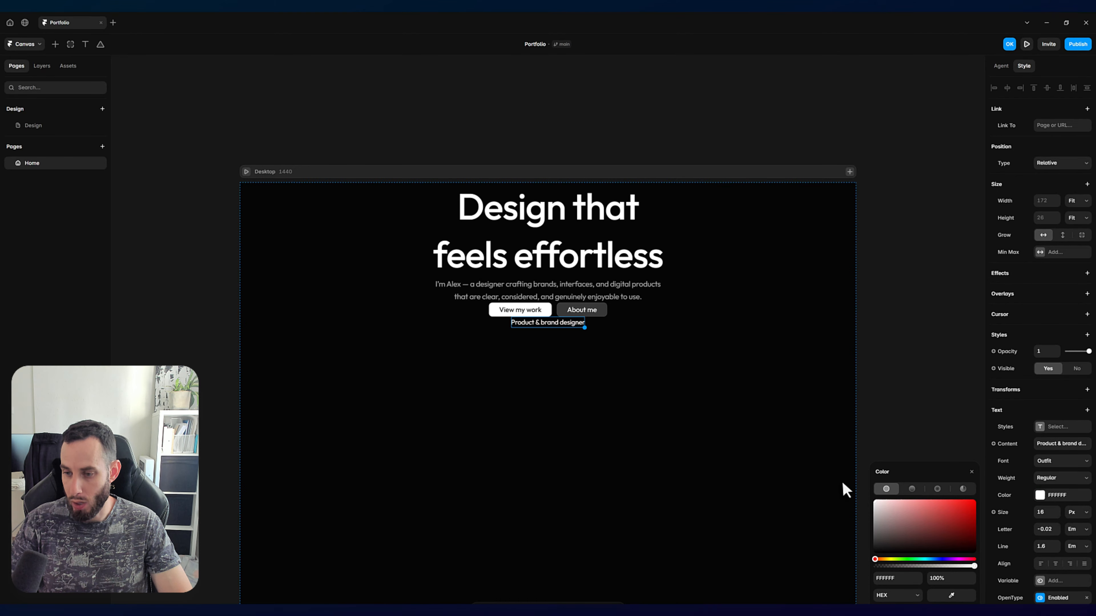
pyautogui.click(1044, 513)
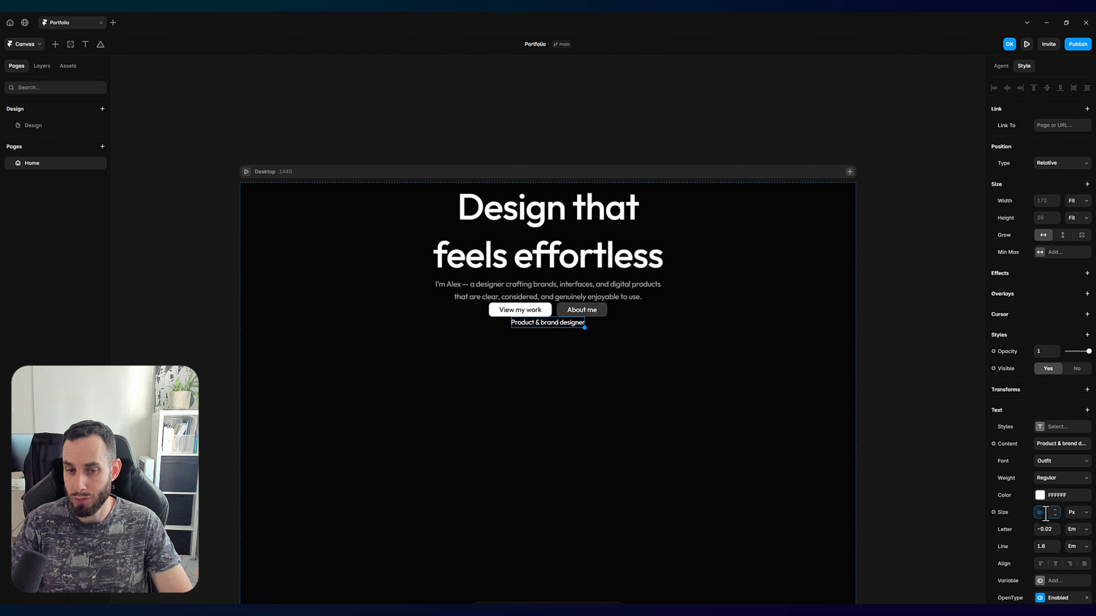
pyautogui.write('14')
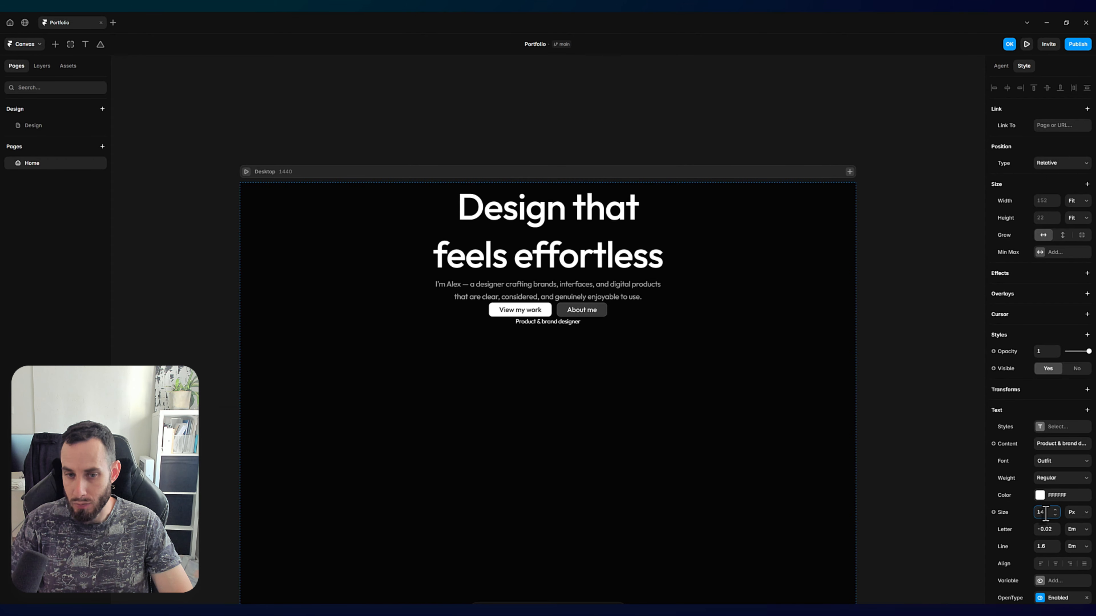
pyautogui.click(576, 433)
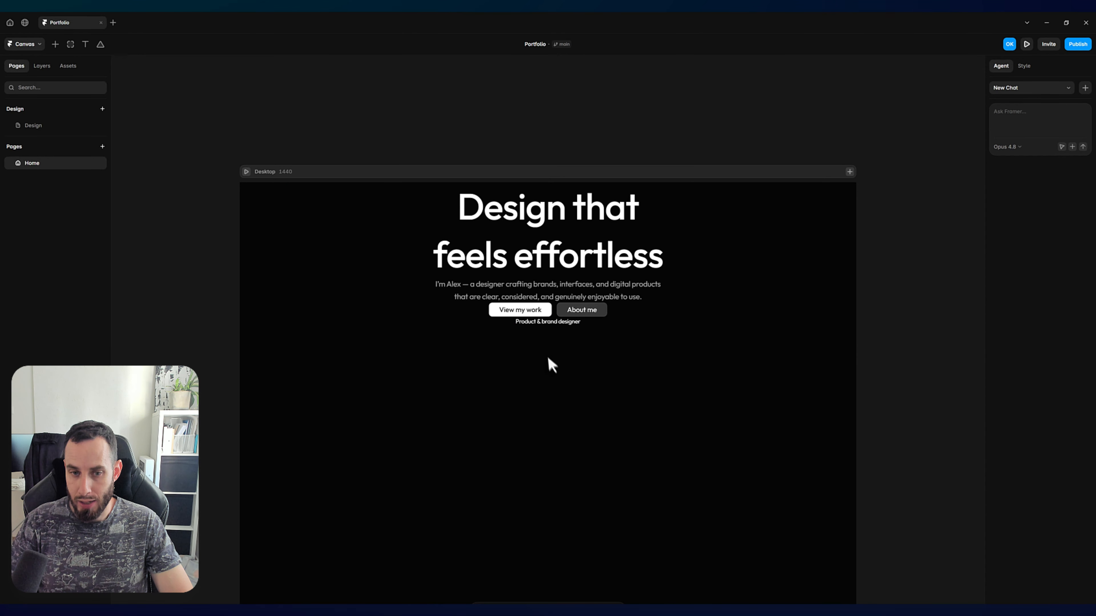
# Step: Move the "Product & brand designer" text above the main heading and back below the buttons several times
pyautogui.click(541, 329)
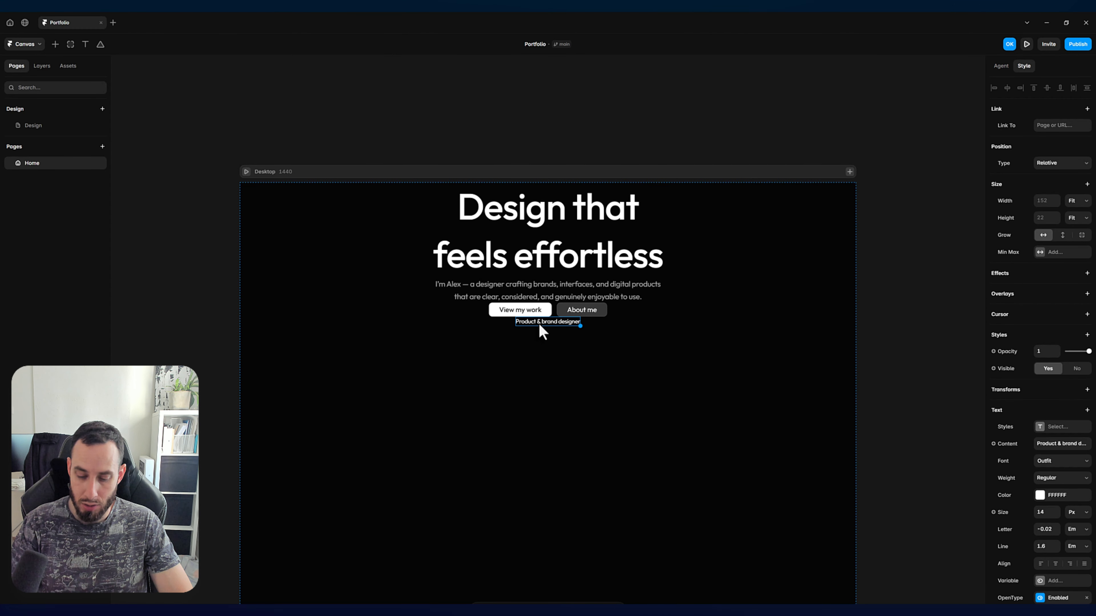
pyautogui.press('Up')
pyautogui.press('Up')
pyautogui.press('Up')
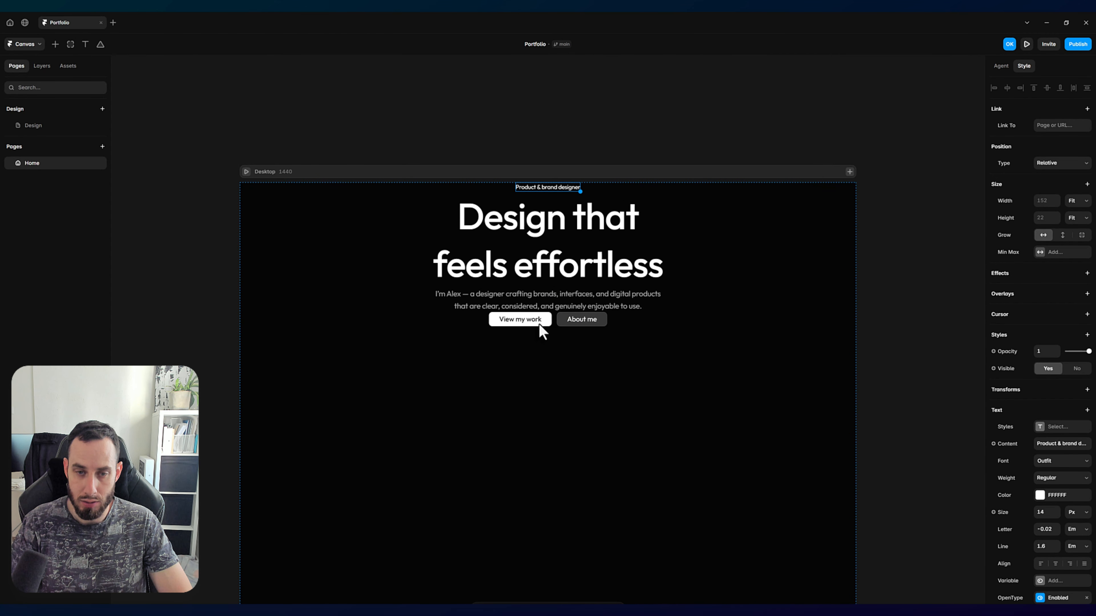
pyautogui.press('Down')
pyautogui.press('Down')
pyautogui.press('Down')
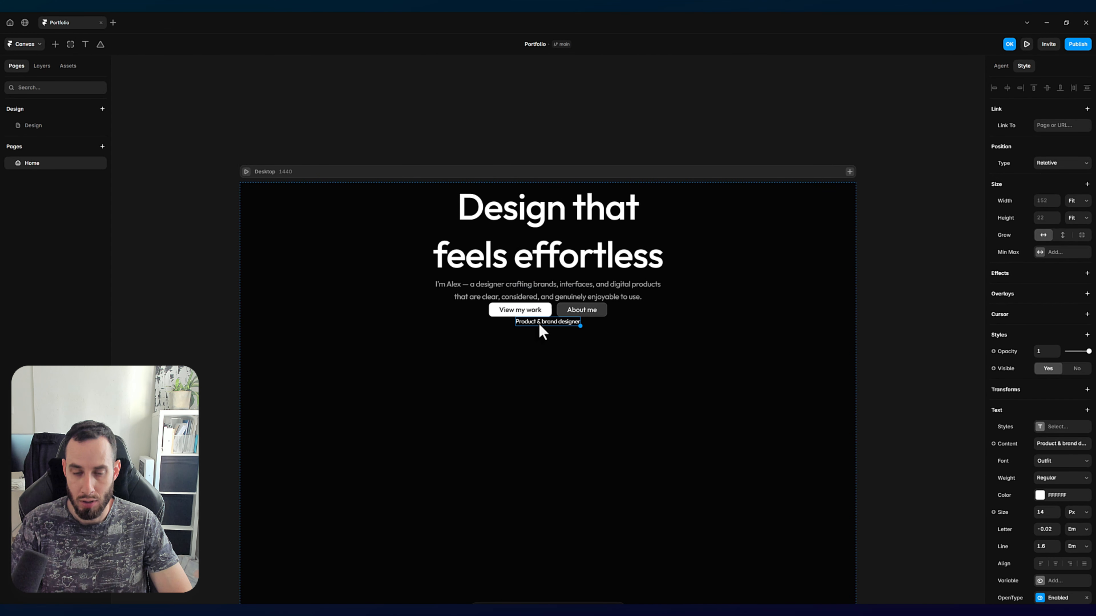
pyautogui.press('Up')
pyautogui.press('Up')
pyautogui.press('Up')
pyautogui.press('Down')
pyautogui.press('Down')
pyautogui.press('Down')
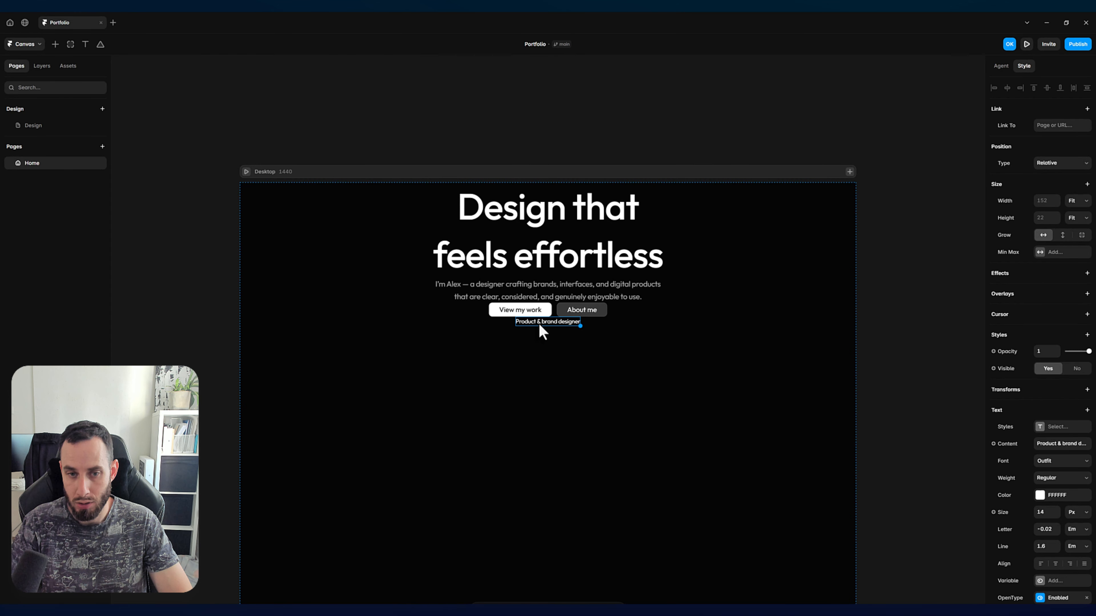
pyautogui.press('Up')
pyautogui.press('Up')
pyautogui.press('Up')
pyautogui.press('Down')
pyautogui.press('Down')
pyautogui.press('Down')
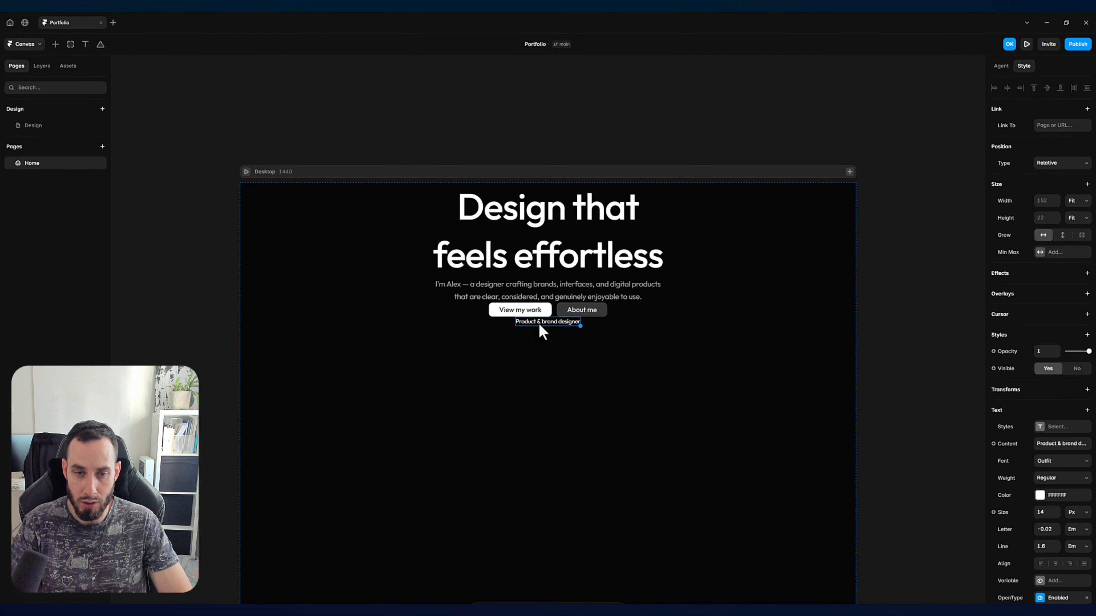
# Step: Place the "Product & brand designer" text above the main heading, first in the hero layout
pyautogui.moveTo(541, 324); pyautogui.dragTo(552, 202)
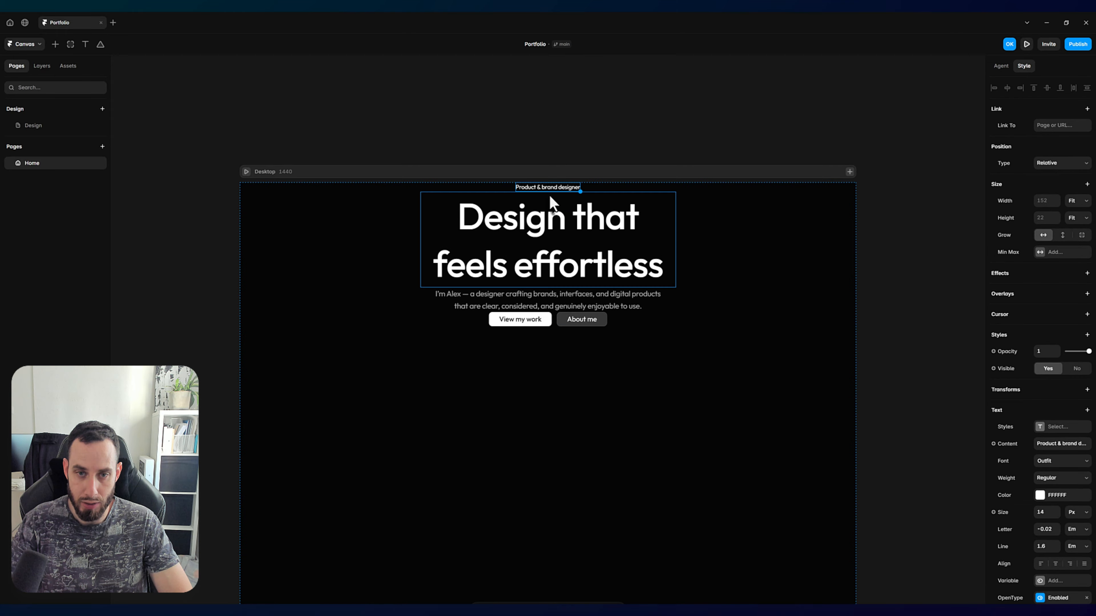
pyautogui.click(605, 121)
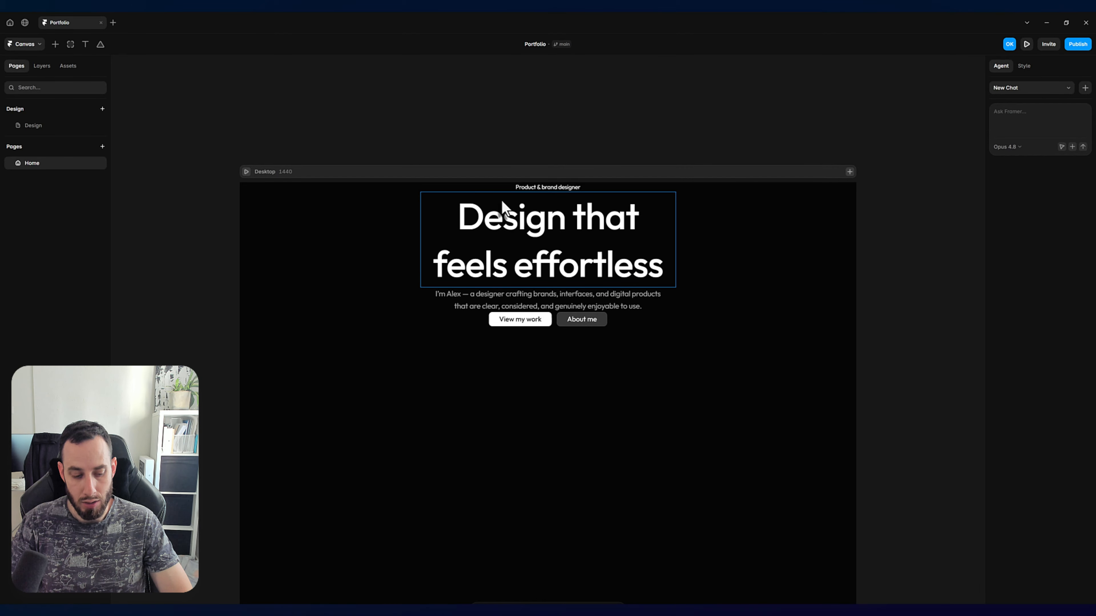
# Step: Draw a small frame between the "Product & brand designer" text and the heading, and set its size to 8 × 8
pyautogui.press('f')
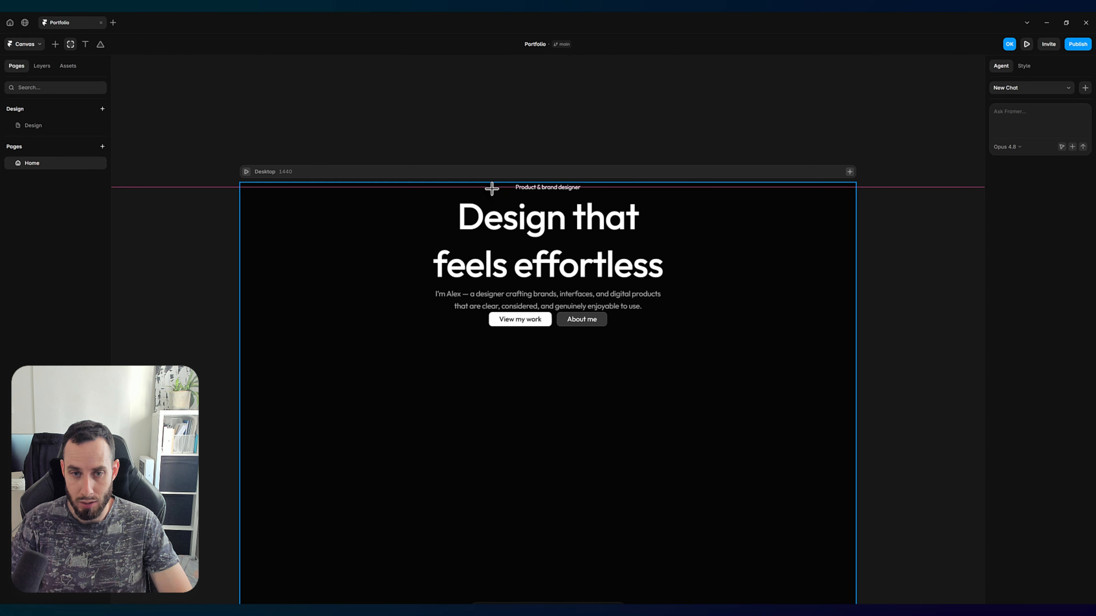
pyautogui.moveTo(492, 188); pyautogui.dragTo(492, 188)
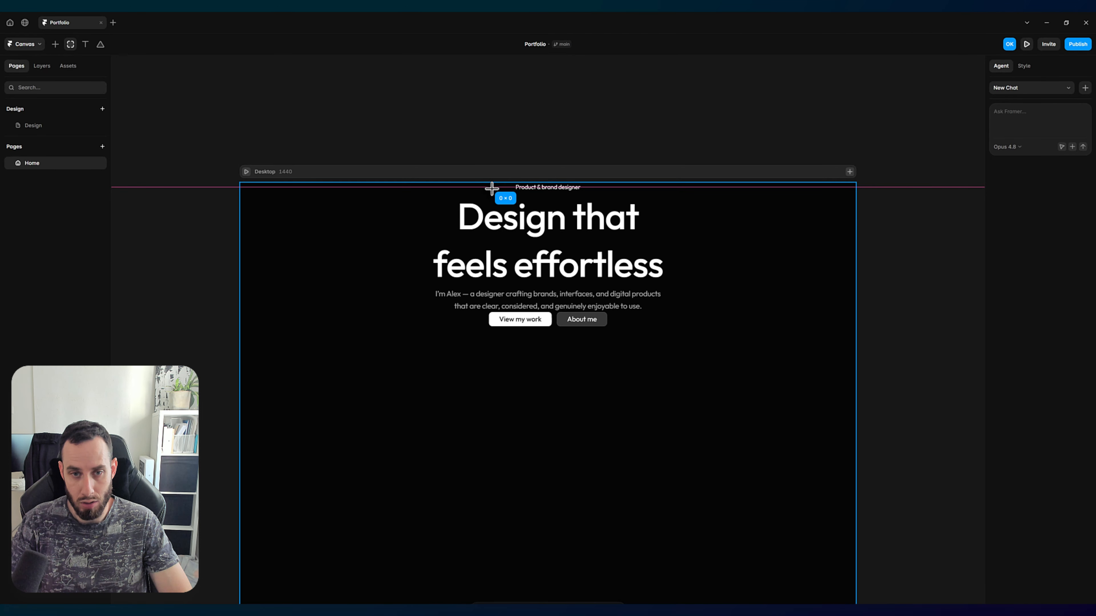
pyautogui.moveTo(492, 188); pyautogui.dragTo(503, 200)
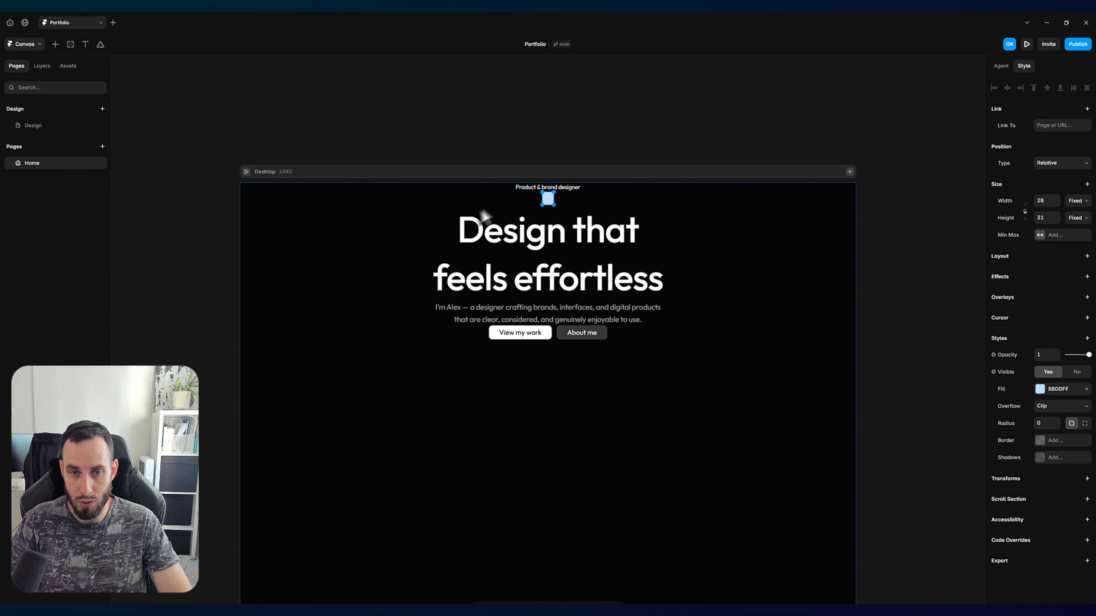
pyautogui.click(1046, 201)
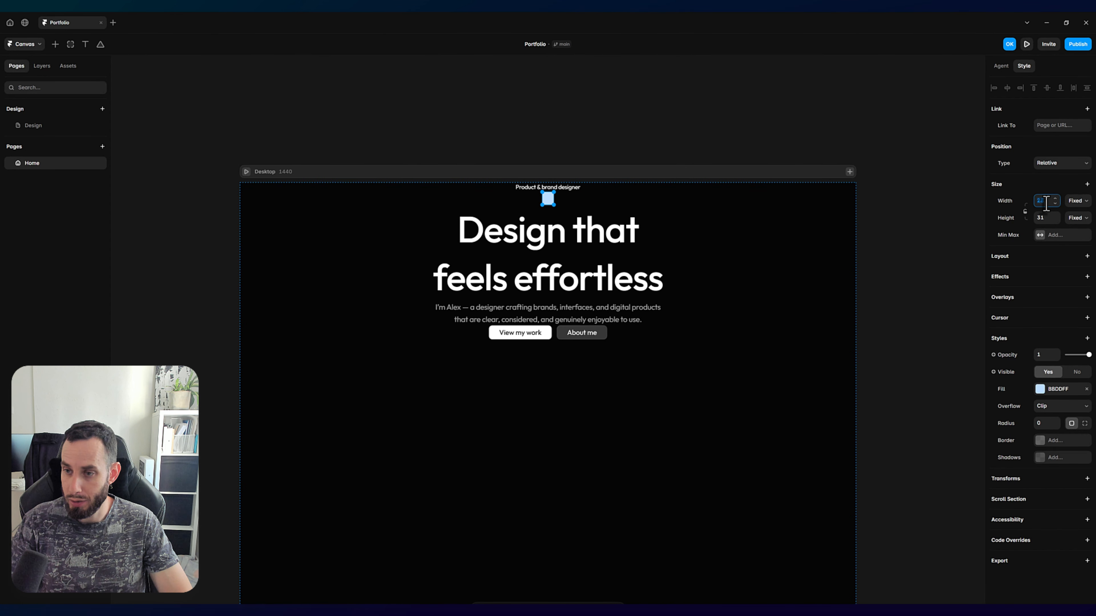
pyautogui.write('8')
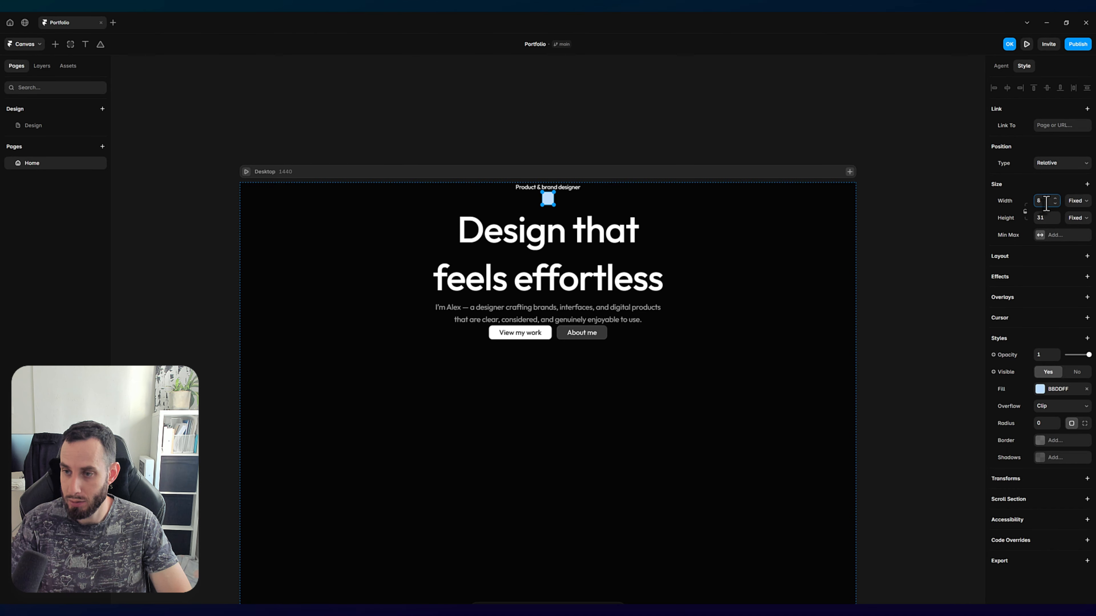
pyautogui.press('Tab')
pyautogui.write('8')
pyautogui.press('Return')
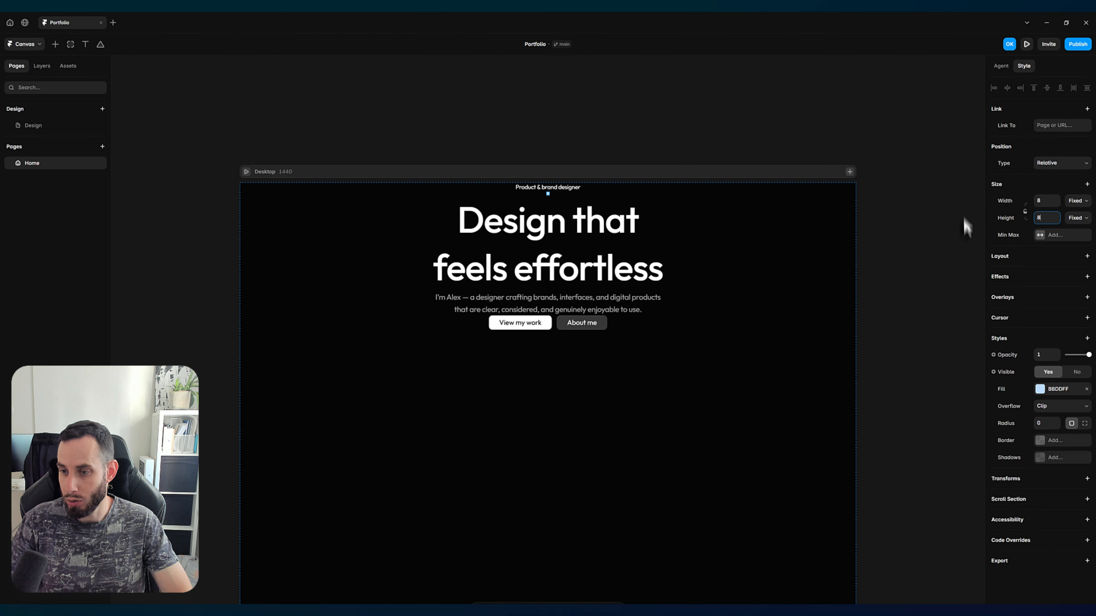
# Step: Turn the small frame into a white dot with a radius of 50 and fill FFFFFF
pyautogui.click(1046, 425)
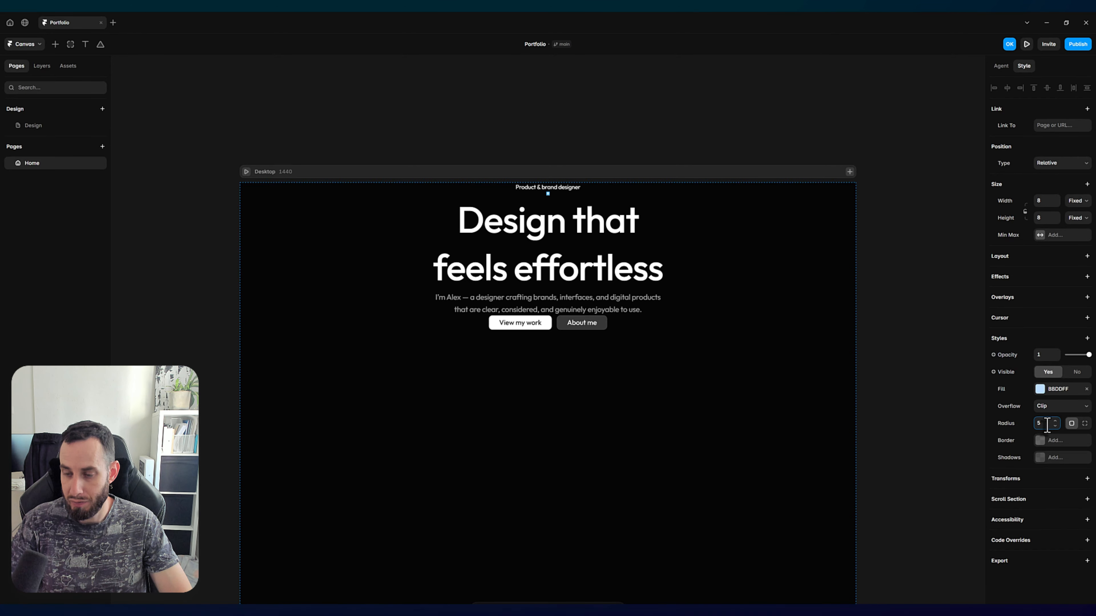
pyautogui.click(515, 111)
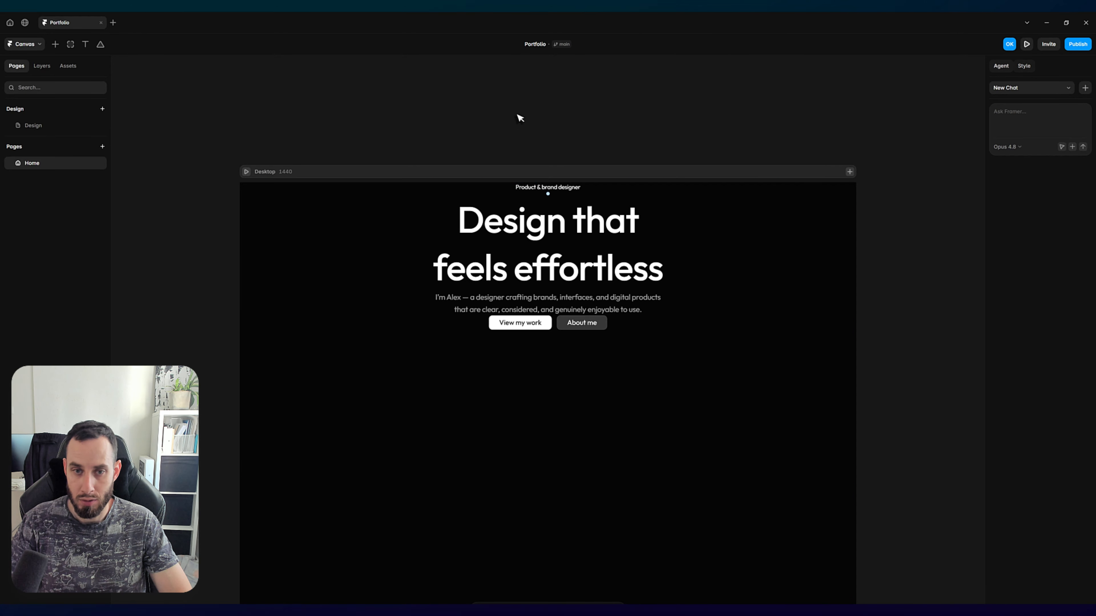
pyautogui.scroll(5, 548, 196)
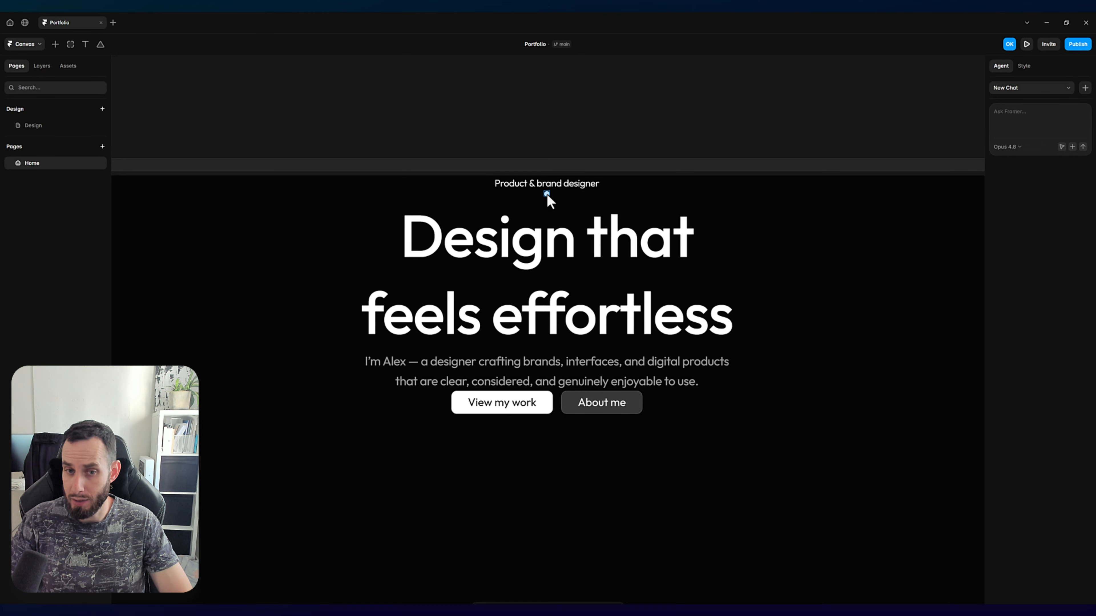
pyautogui.click(546, 193)
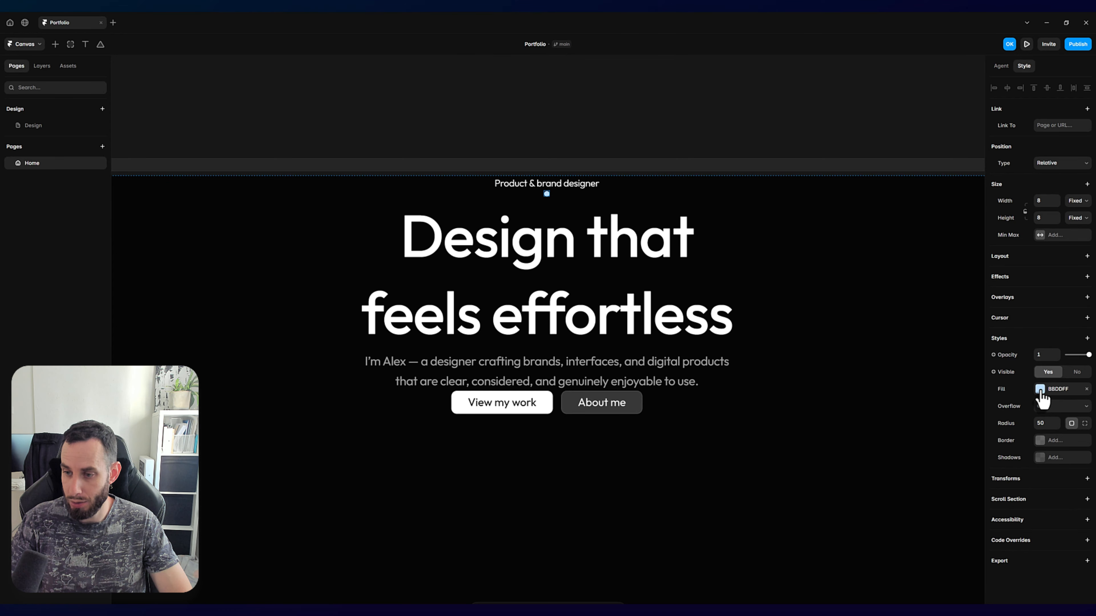
pyautogui.click(1039, 389)
pyautogui.moveTo(927, 436); pyautogui.dragTo(871, 419)
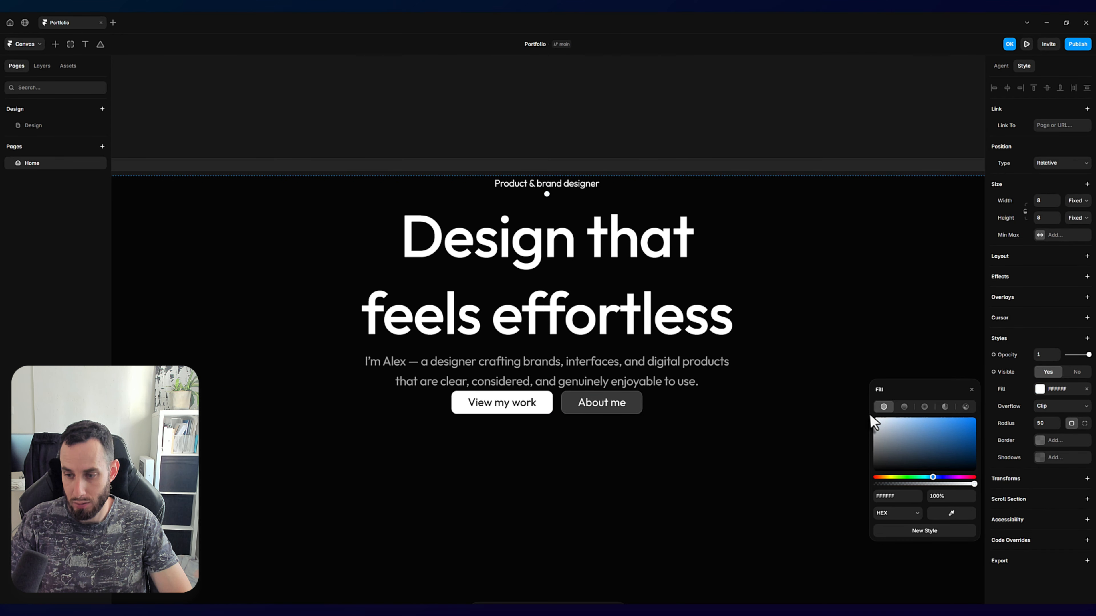
pyautogui.click(570, 110)
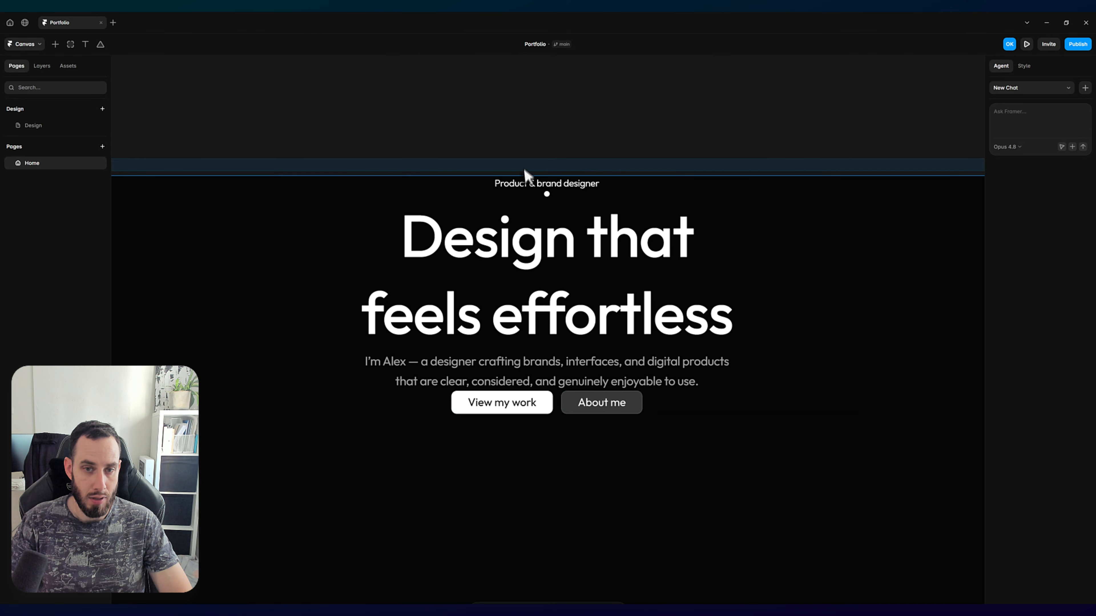
# Step: Wrap the "Product & brand designer" text and the white dot together in a stack
pyautogui.click(516, 186)
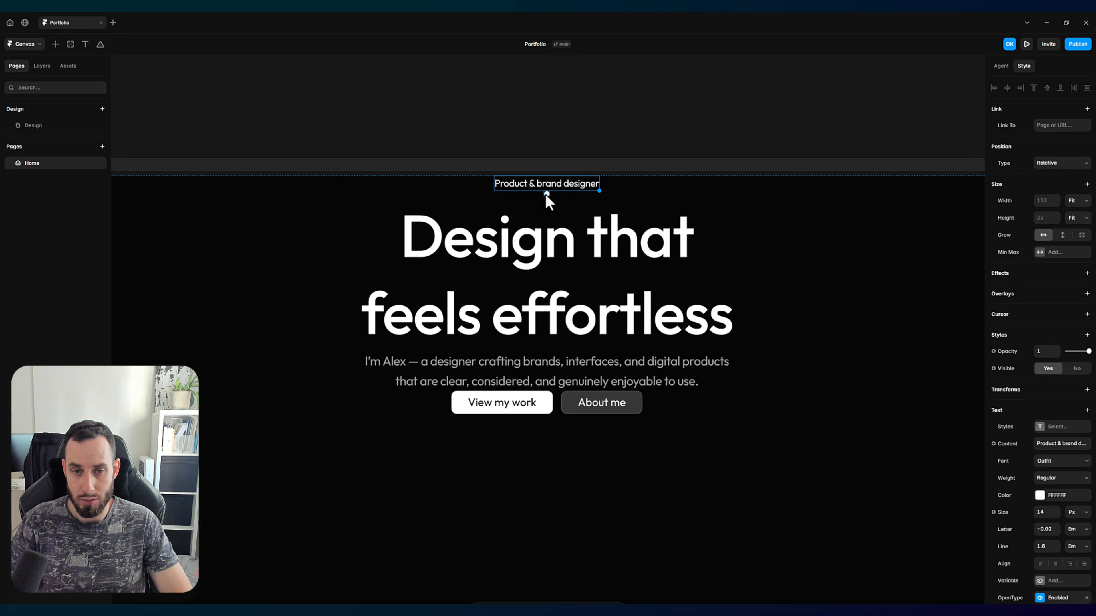
pyautogui.click(546, 193)
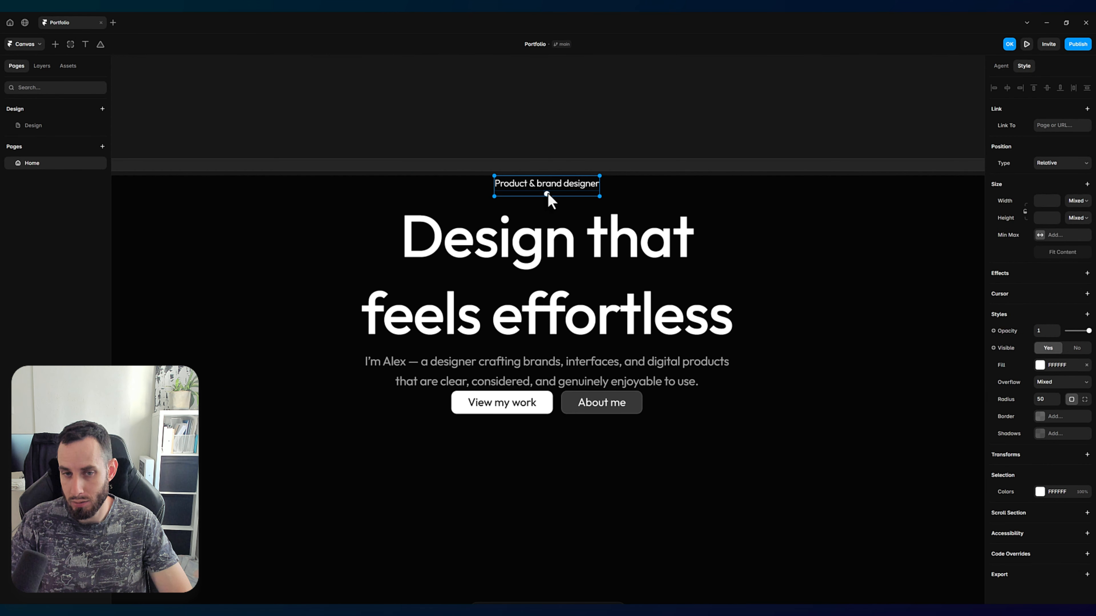
pyautogui.rightClick(581, 190)
pyautogui.moveTo(630, 399)
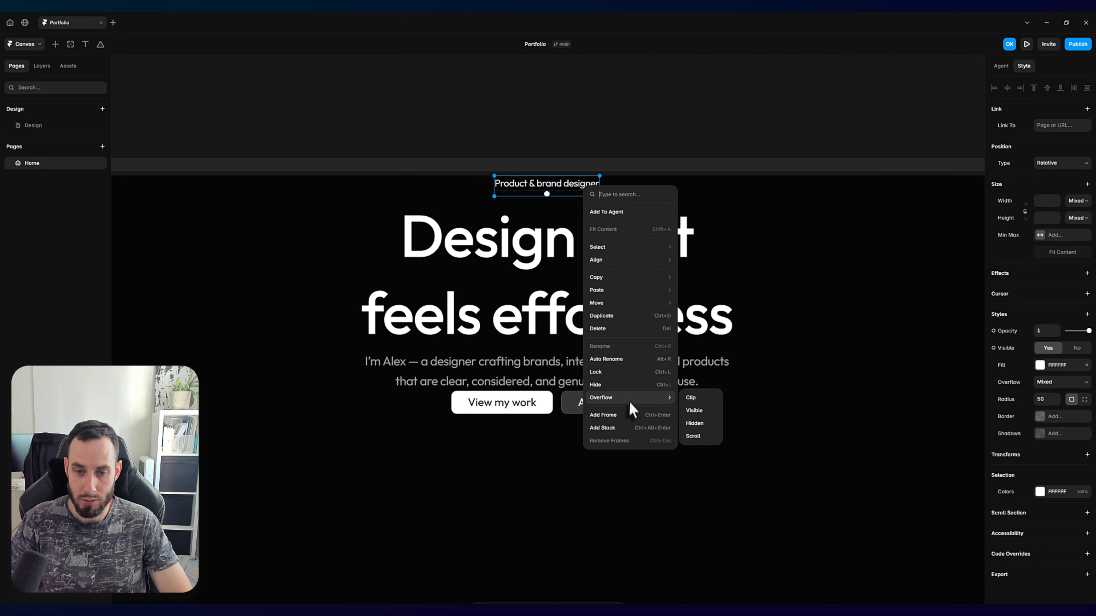
pyautogui.click(603, 427)
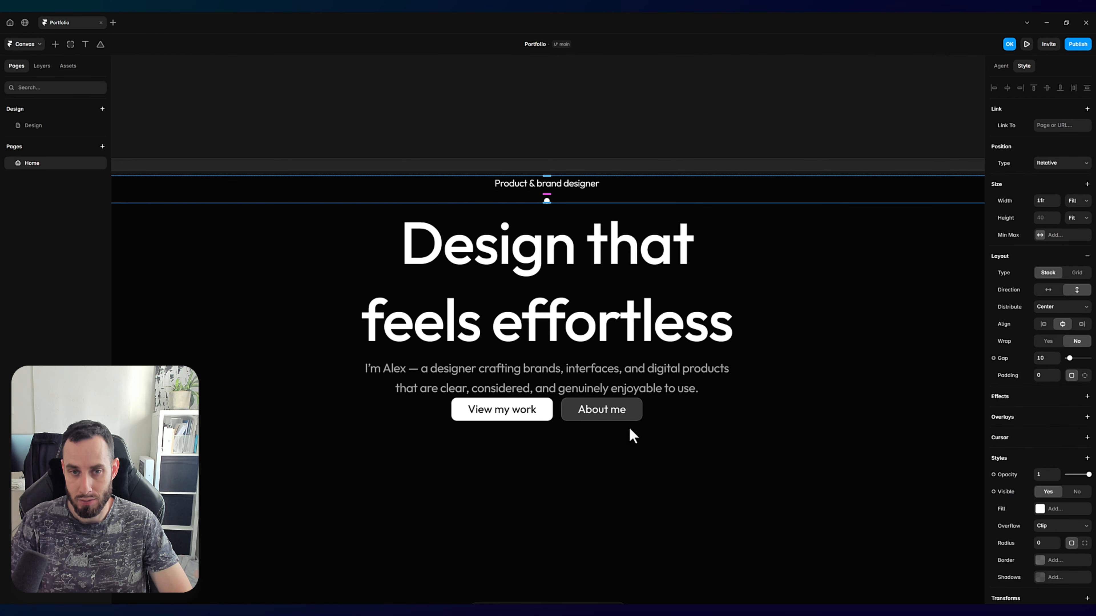
# Step: Rename the new stack holding the text and dot as "Pill"
pyautogui.click(42, 66)
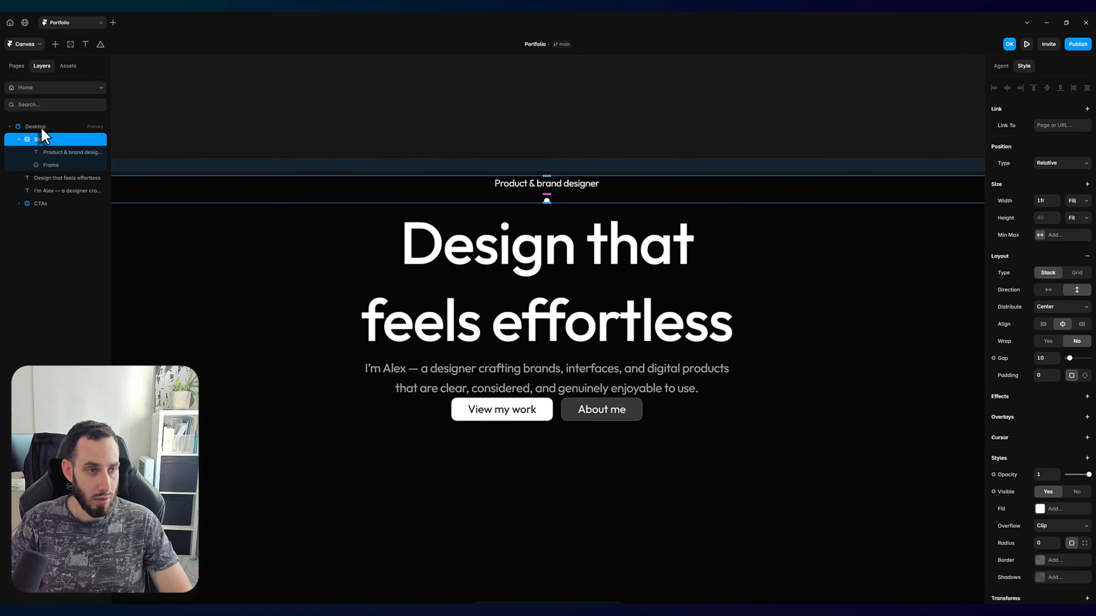
pyautogui.doubleClick(42, 142)
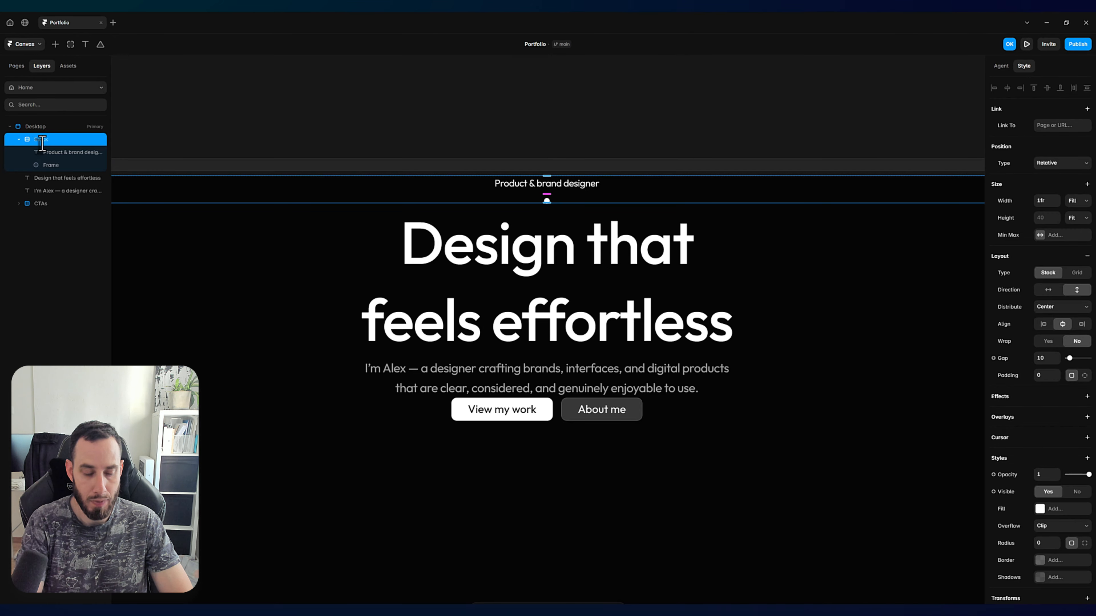
pyautogui.write('Pill')
pyautogui.press('Return')
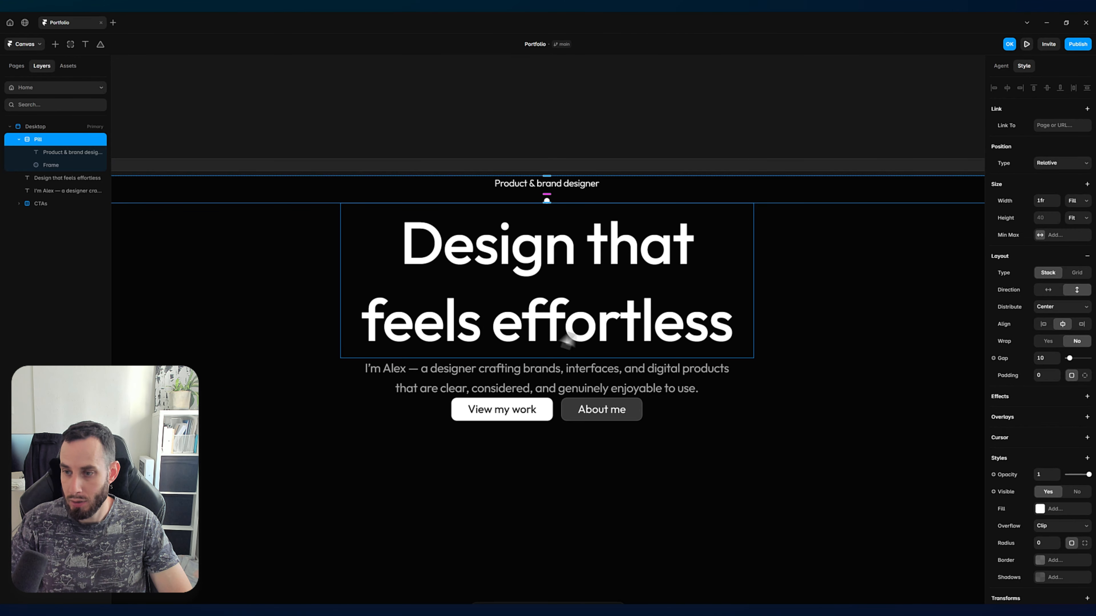
# Step: Set the Pill stack's direction to horizontal and its gap to 8
pyautogui.click(1047, 294)
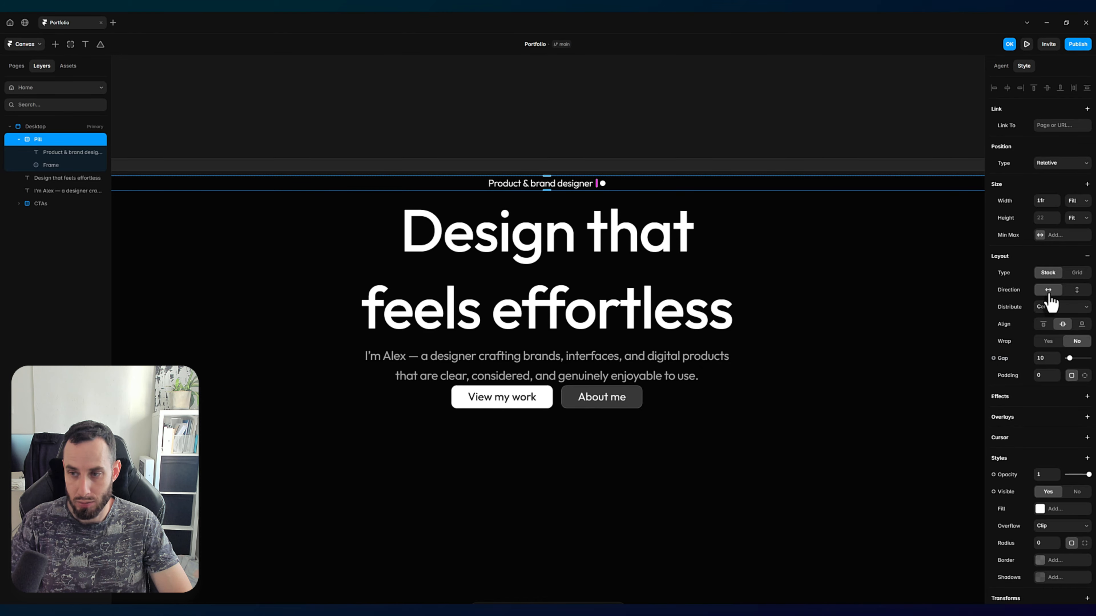
pyautogui.click(1043, 358)
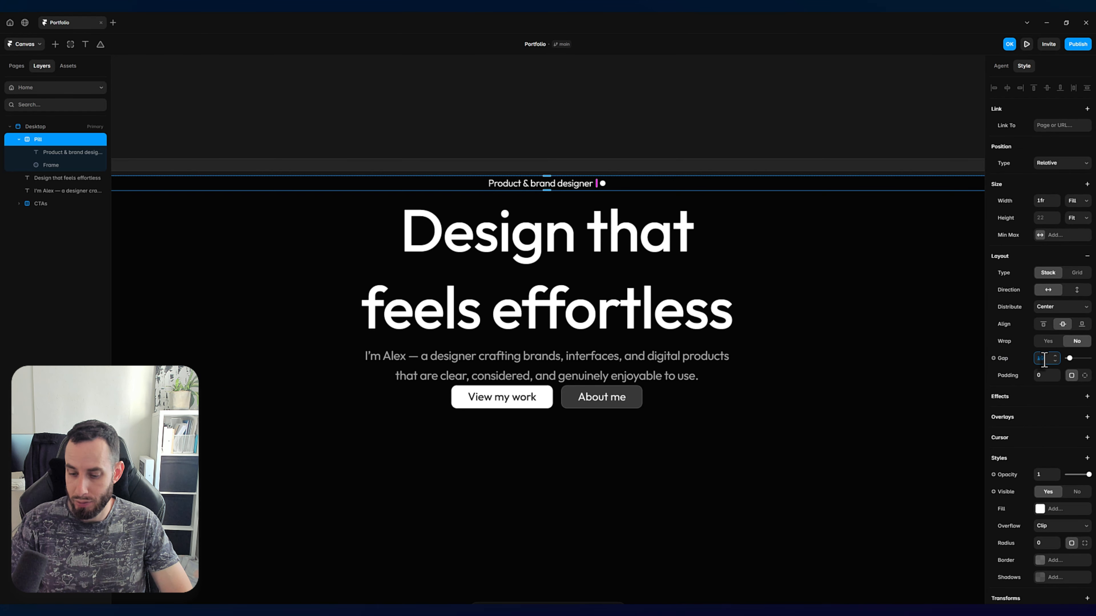
pyautogui.write('8')
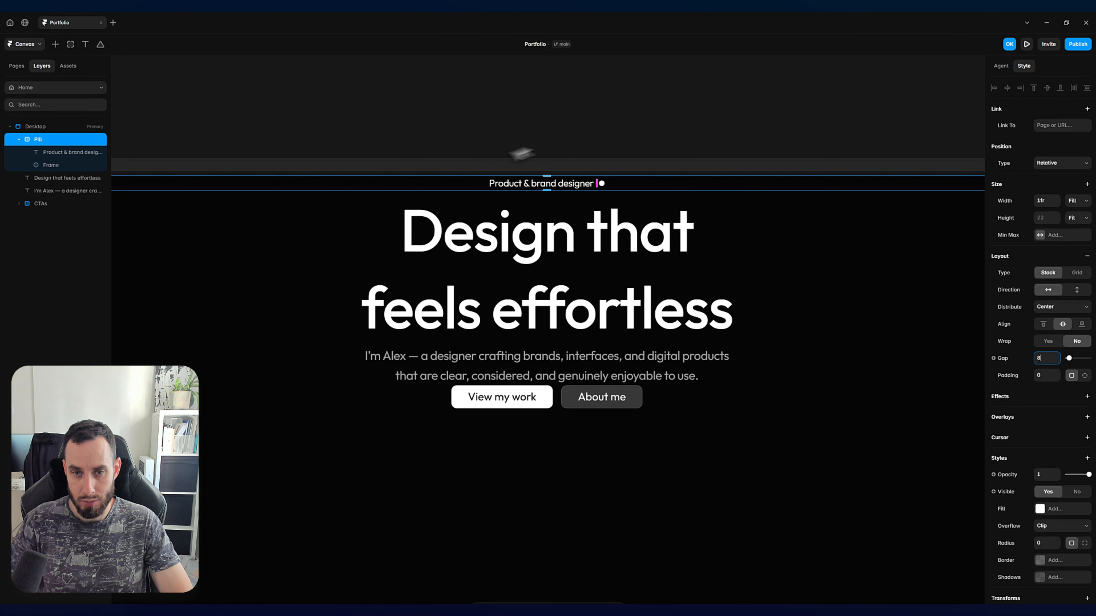
pyautogui.press('Escape')
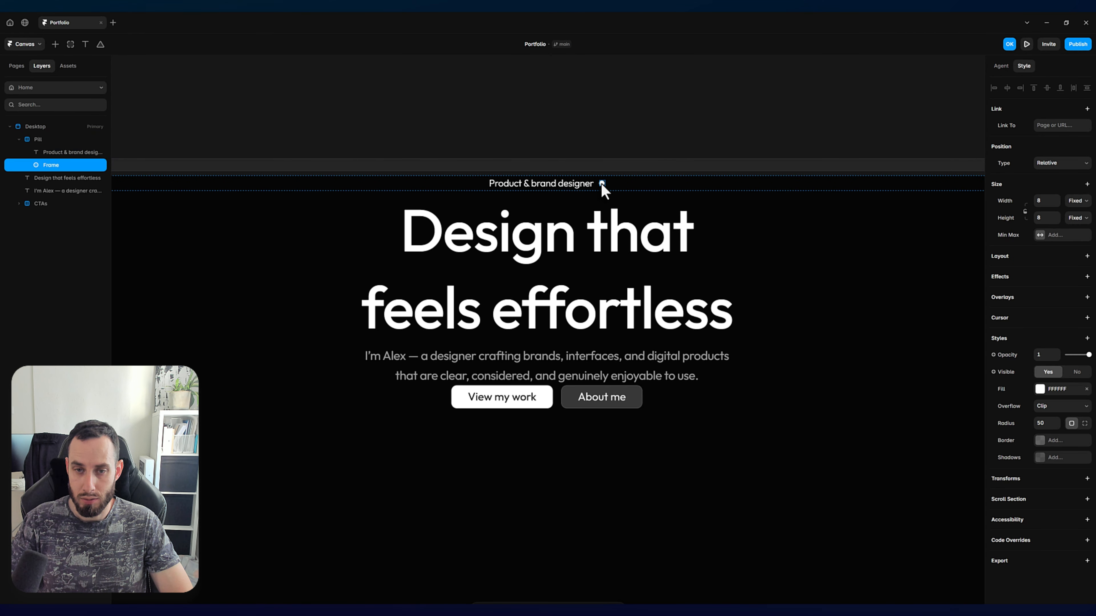
# Step: Move the white dot in front of the "Product & brand designer" text within the Pill stack
pyautogui.click(603, 186)
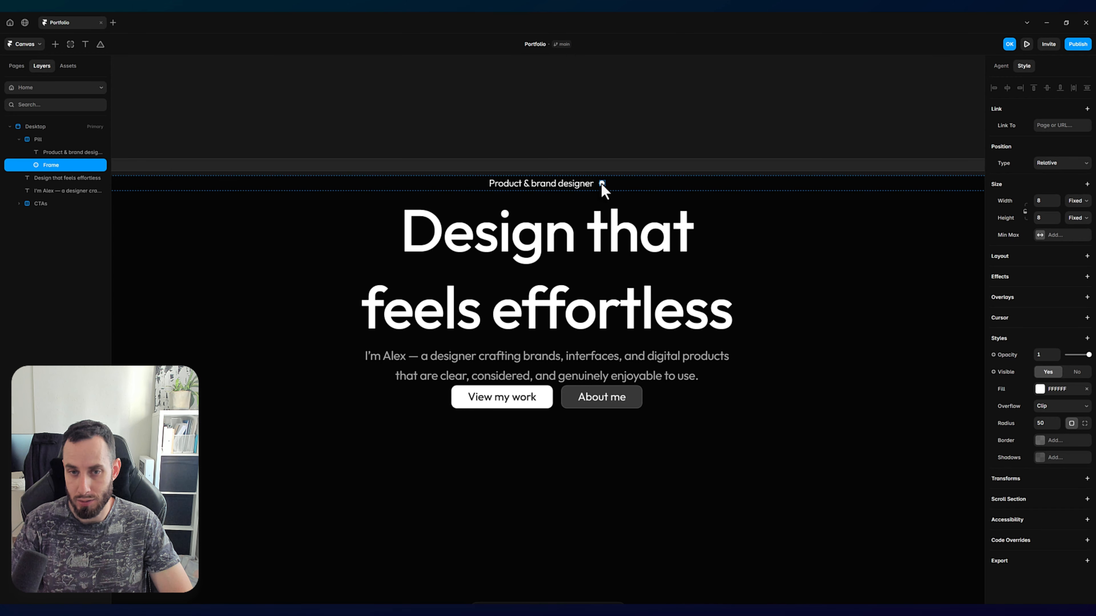
pyautogui.press('Left')
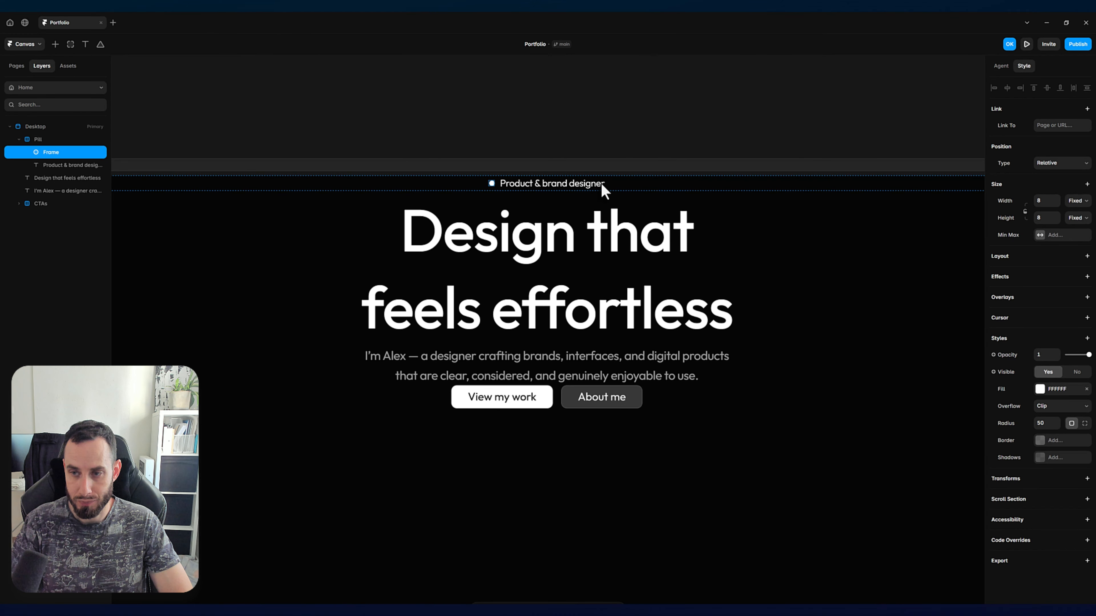
pyautogui.press('Escape')
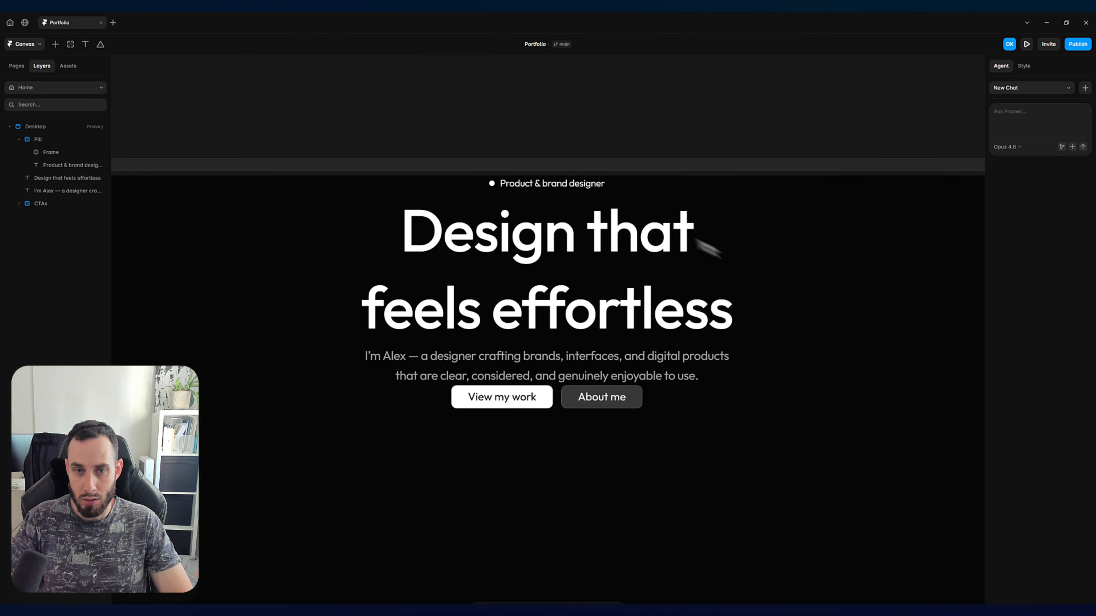
# Step: Set the Pill stack's width to Fit so it hugs the dot and text
pyautogui.click(560, 186)
pyautogui.click(49, 142)
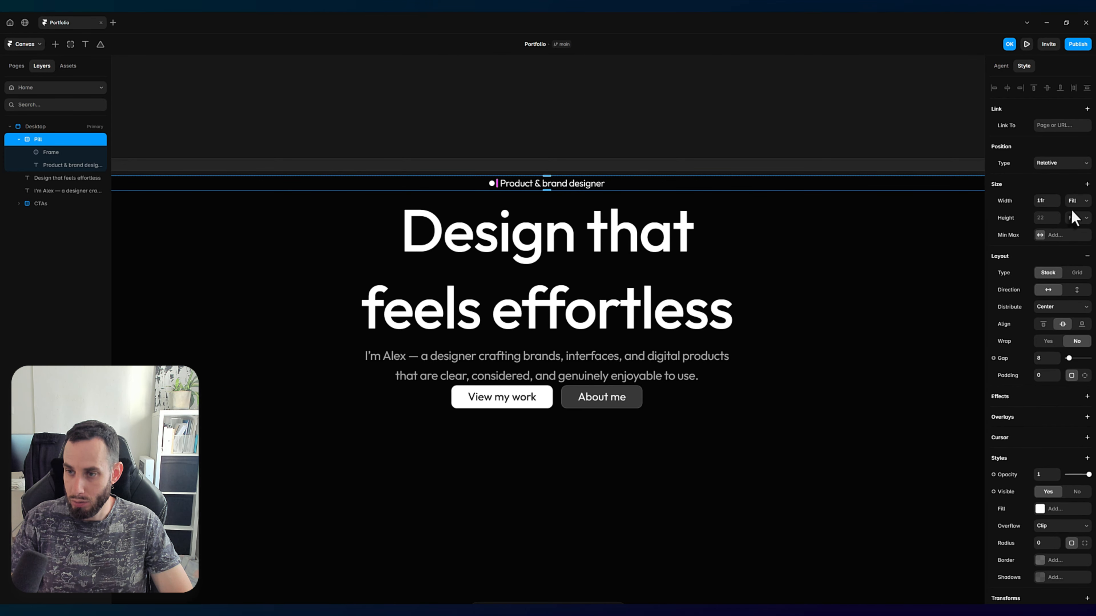
pyautogui.click(1077, 201)
pyautogui.click(1085, 248)
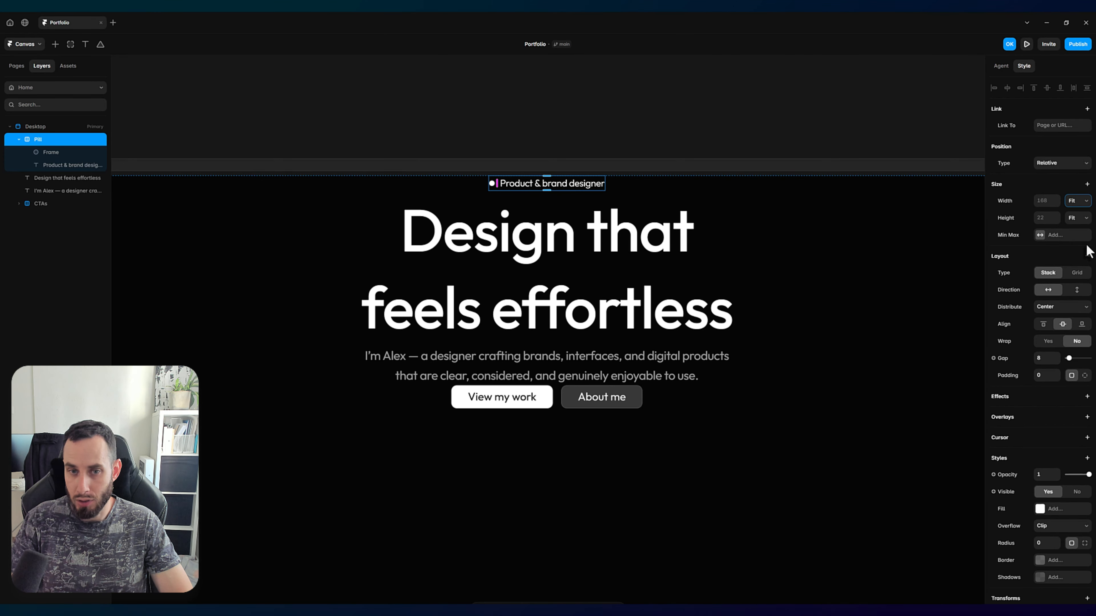
# Step: Give the Pill stack individual padding of 4 at top and bottom and 16 on the right and left sides
pyautogui.click(1084, 375)
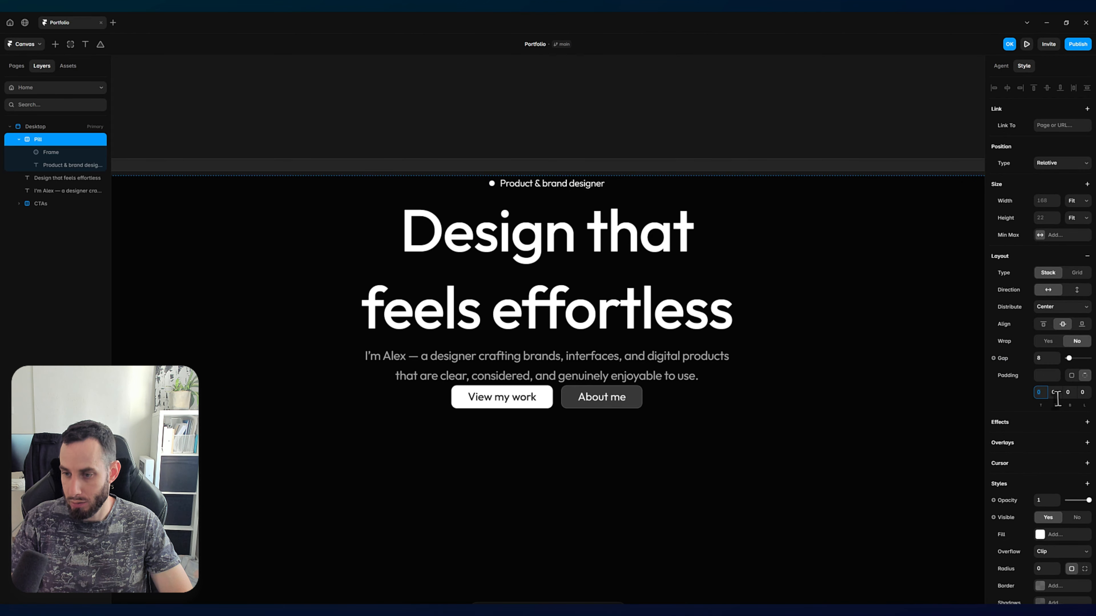
pyautogui.click(1040, 392)
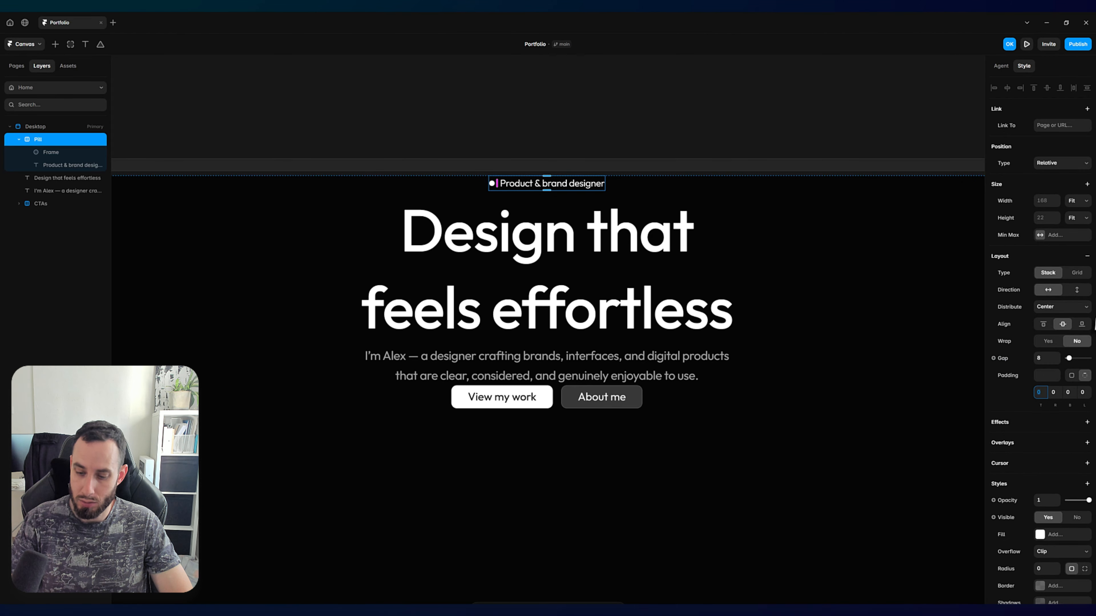
pyautogui.write('4')
pyautogui.press('Tab')
pyautogui.press('Tab')
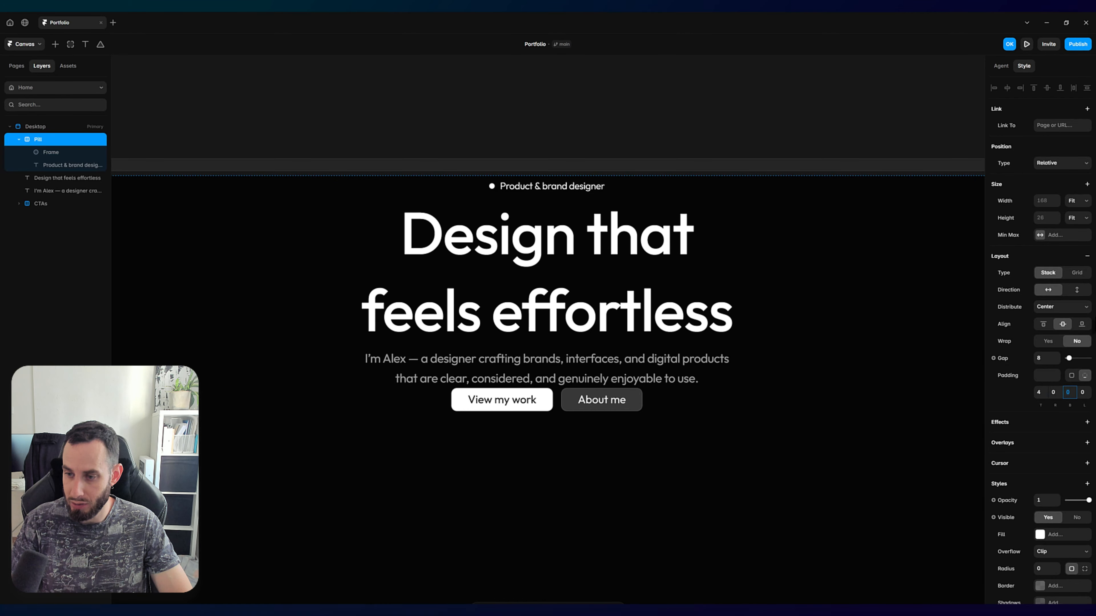
pyautogui.write('4')
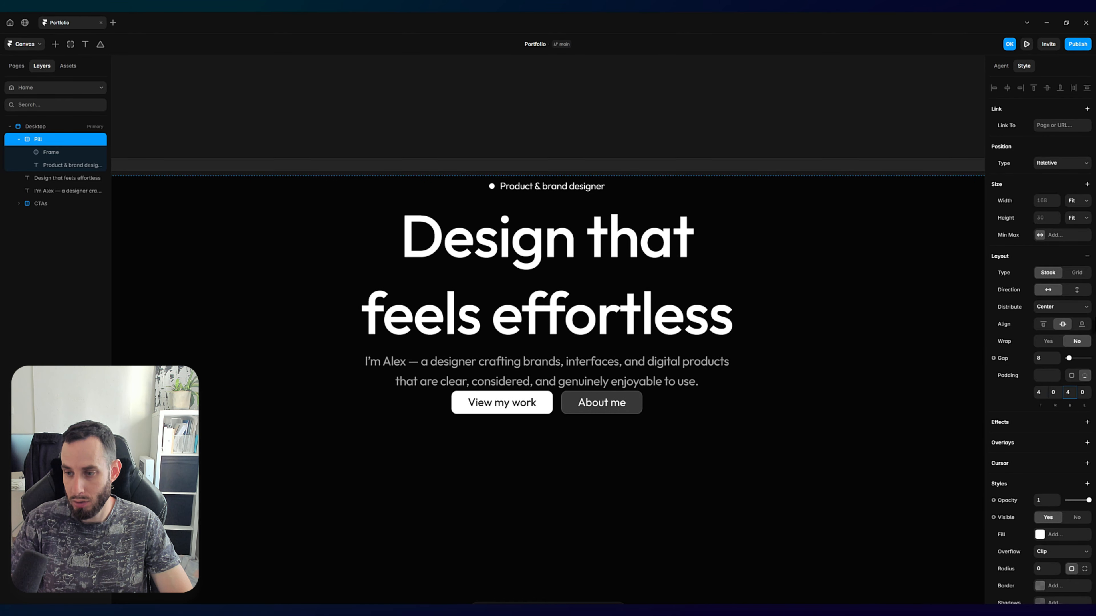
pyautogui.click(1053, 392)
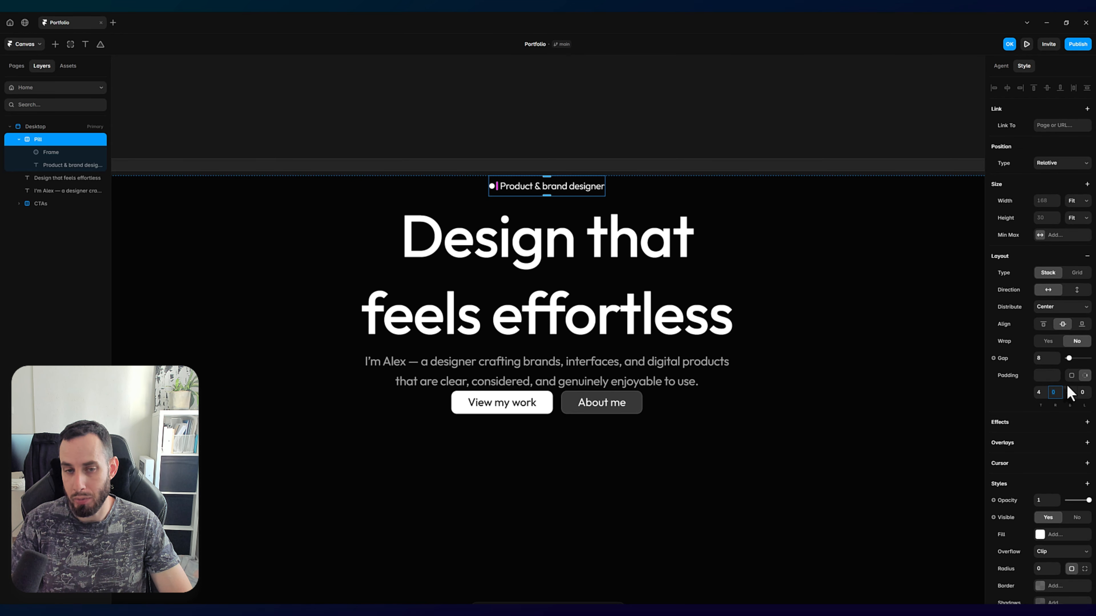
pyautogui.write('16')
pyautogui.press('Tab')
pyautogui.press('Tab')
pyautogui.write('16')
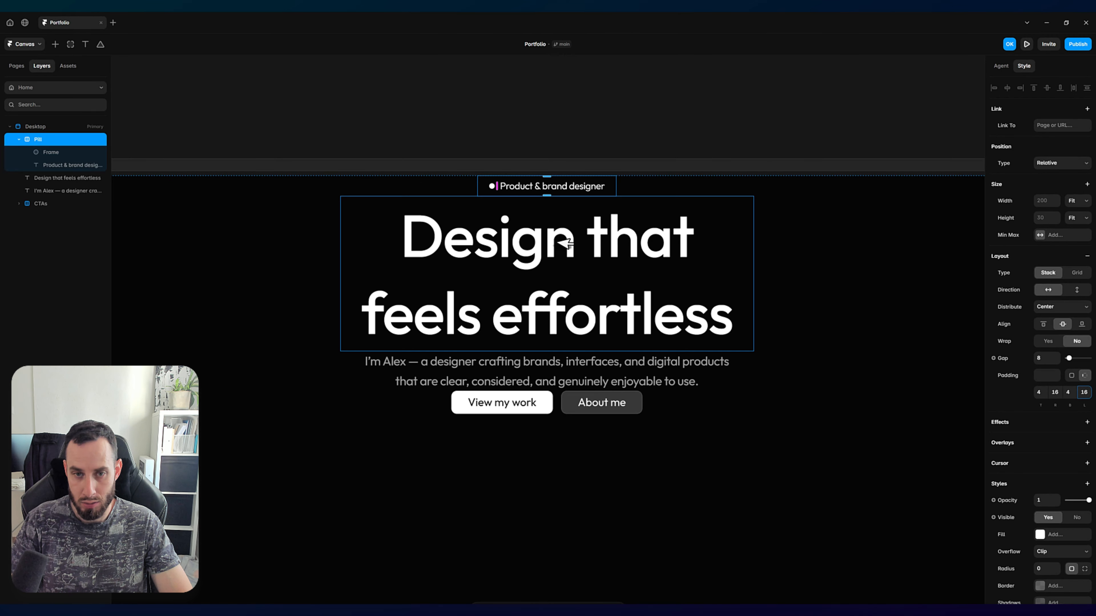
pyautogui.scroll(-1, 1070, 484)
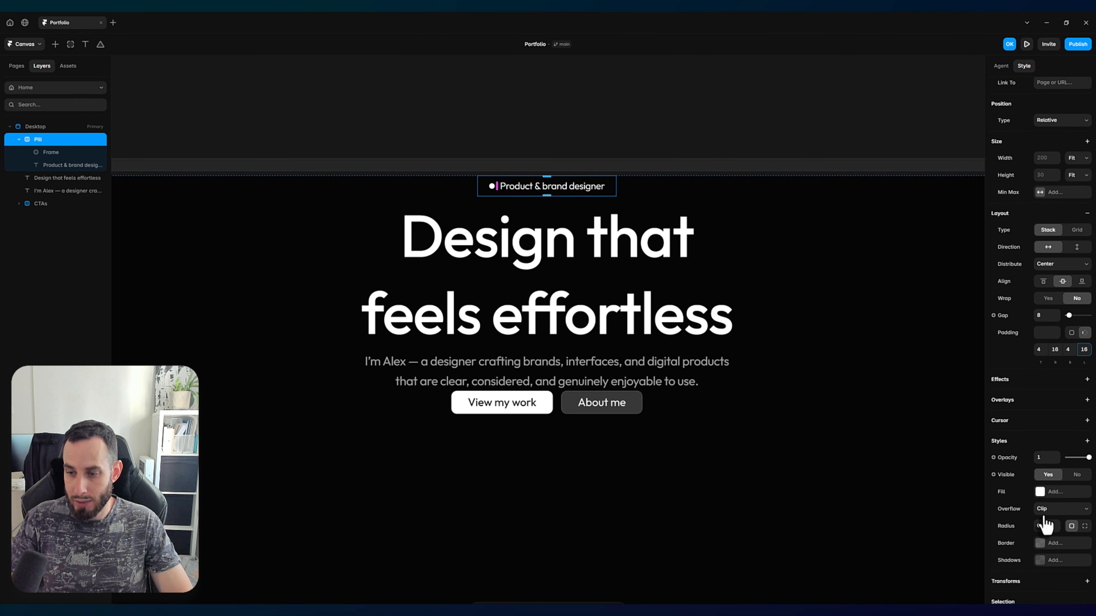
# Step: Give the Pill stack a corner radius of 50 and a white FFFFFF fill at 20% opacity
pyautogui.click(1042, 527)
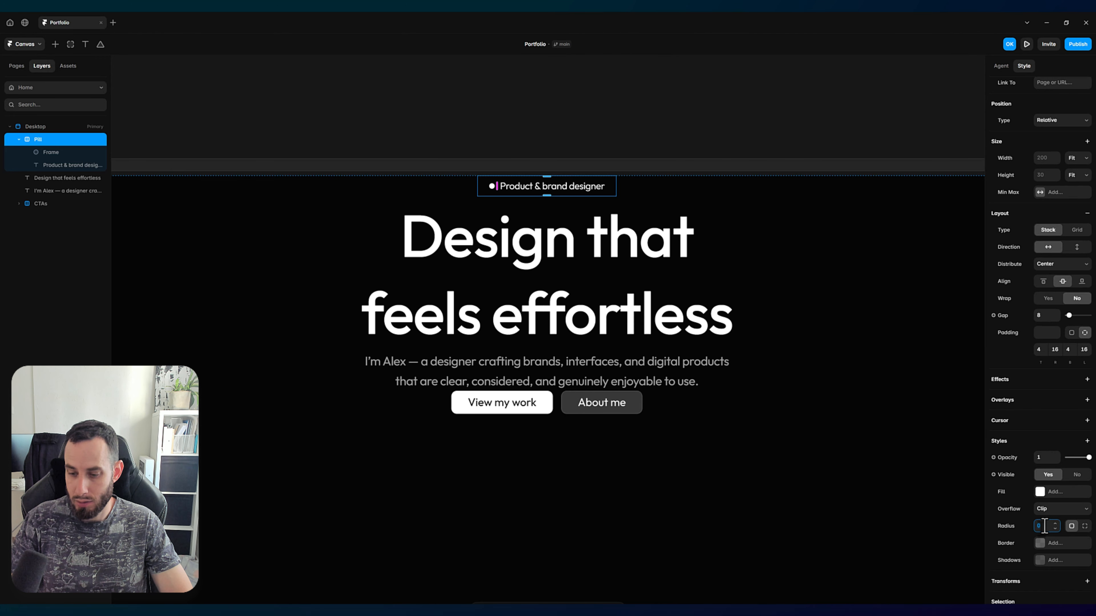
pyautogui.write('50')
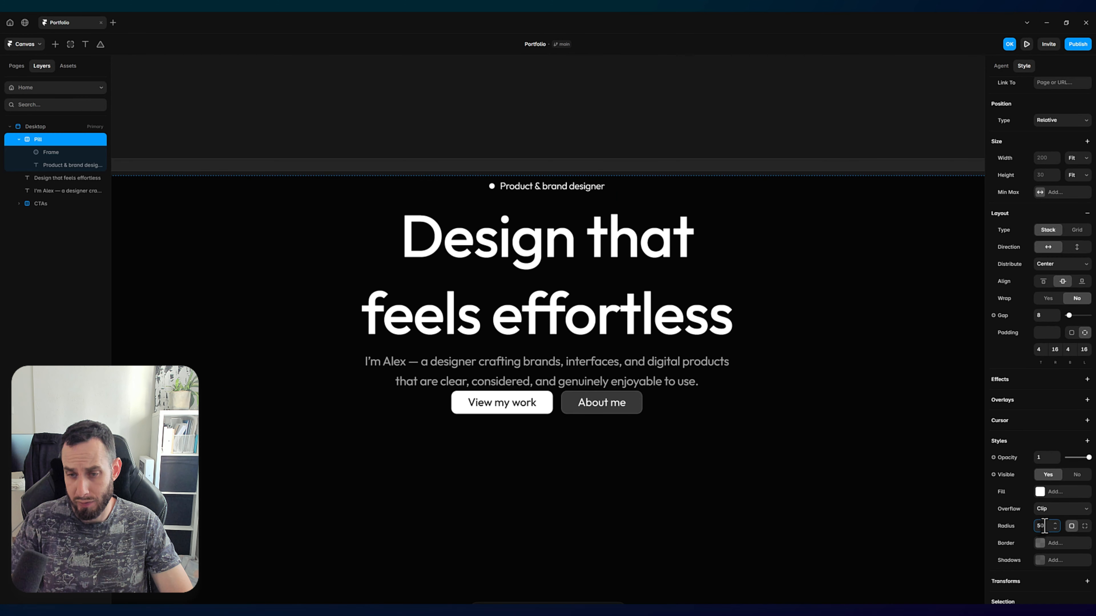
pyautogui.click(1053, 496)
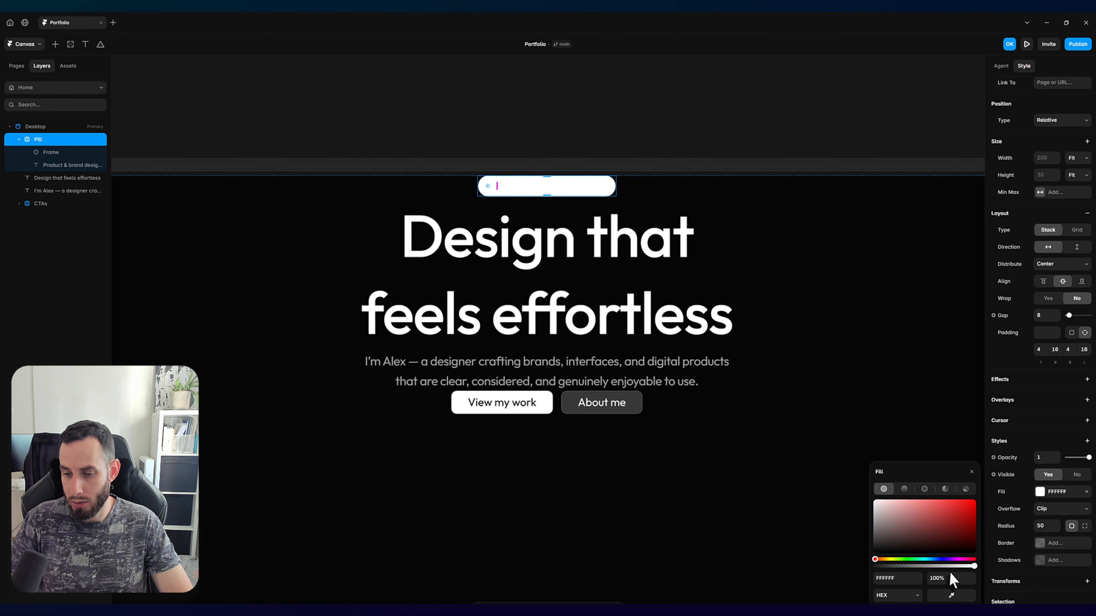
pyautogui.moveTo(973, 566); pyautogui.dragTo(893, 566)
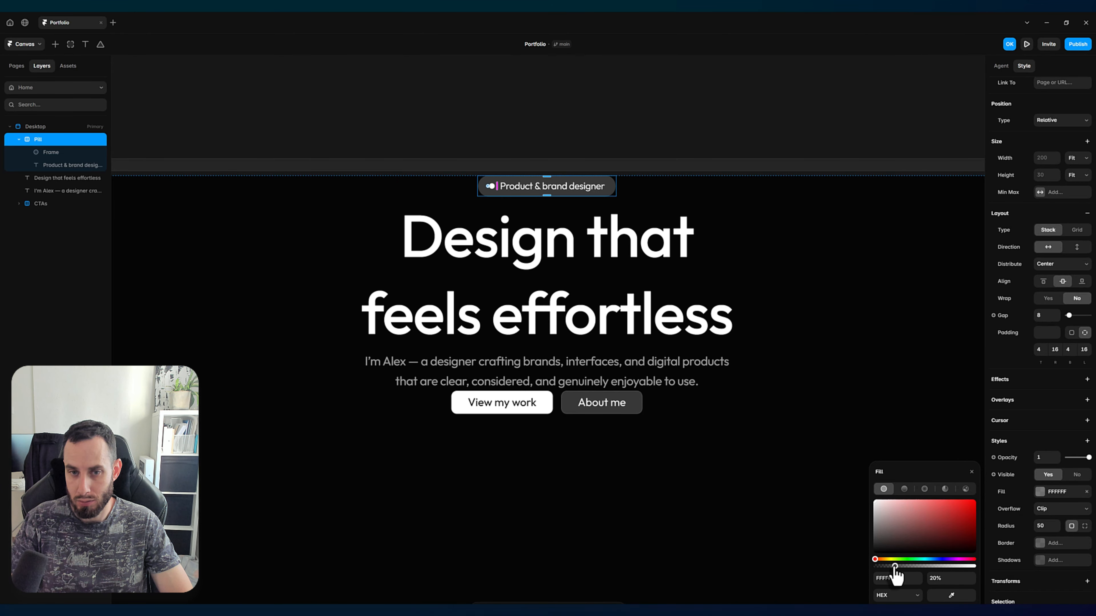
pyautogui.click(632, 119)
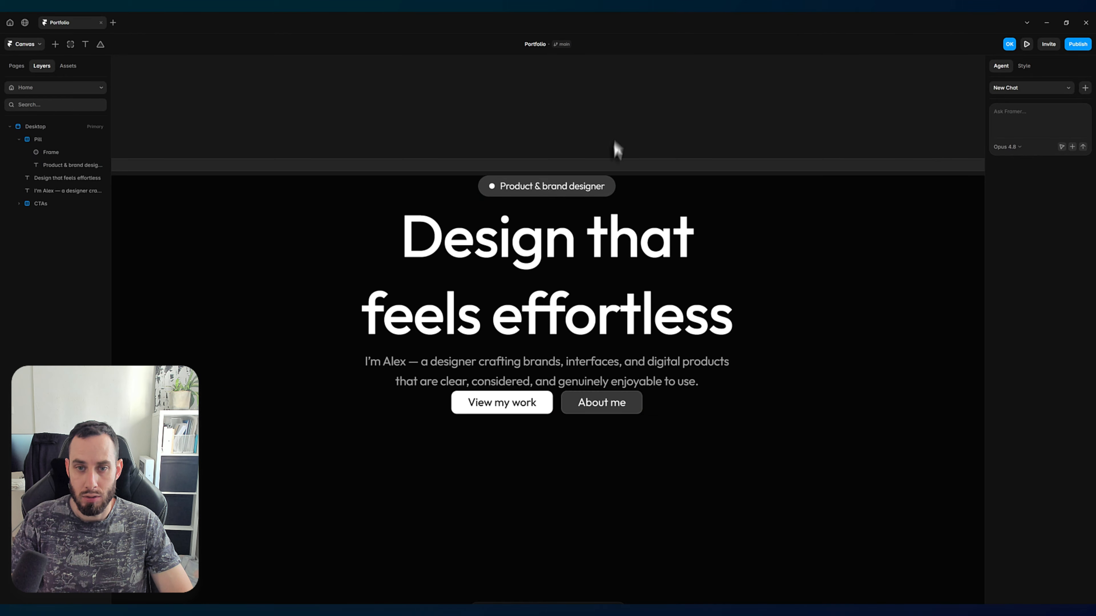
pyautogui.click(608, 186)
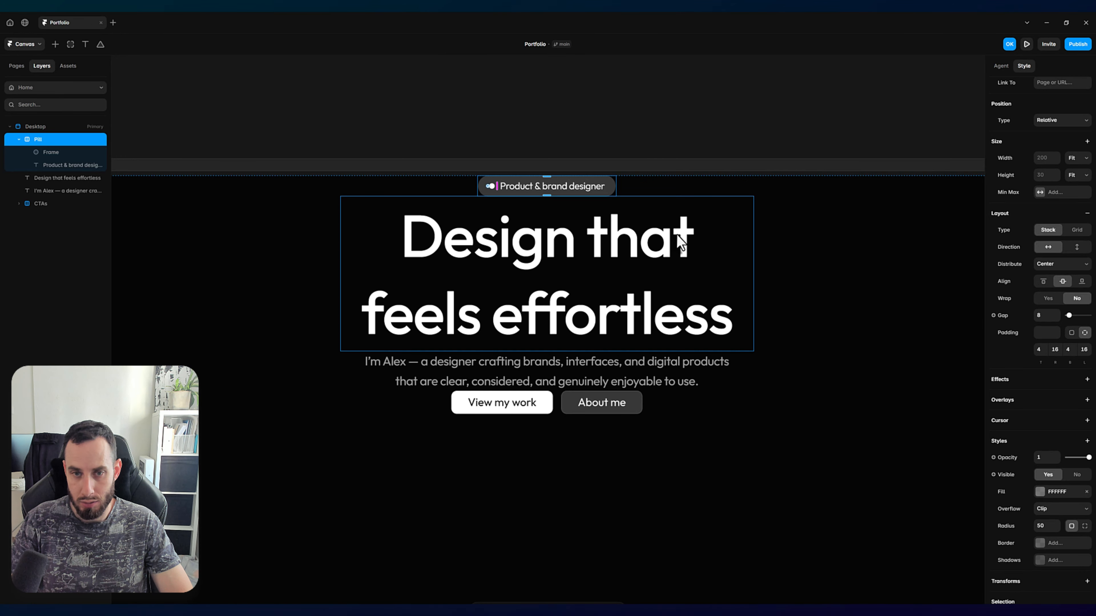
pyautogui.click(606, 128)
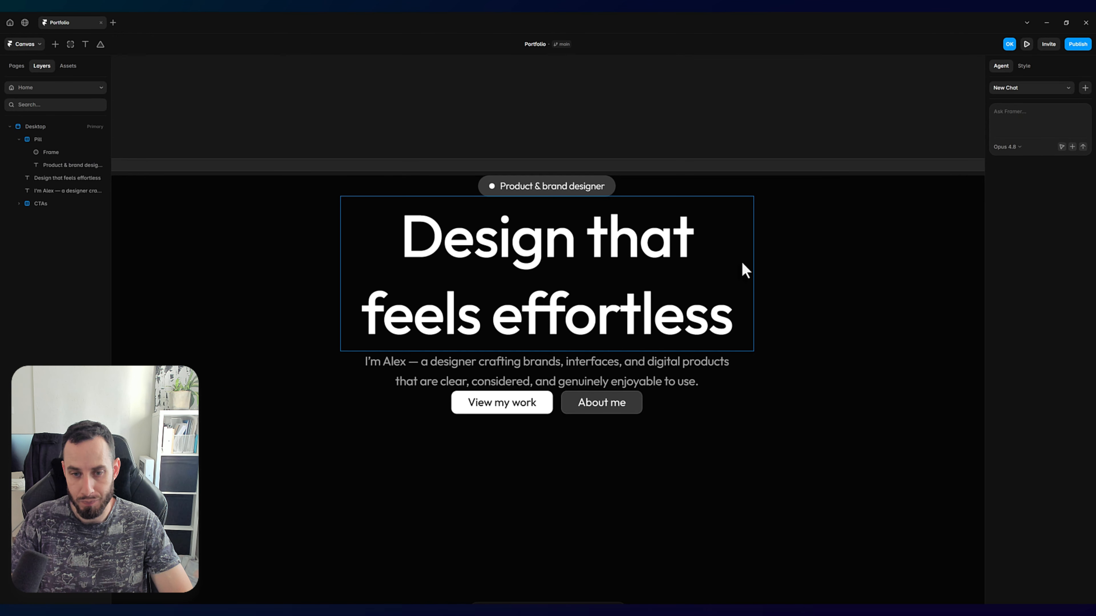
# Step: Wrap the Pill, heading, sub-heading and CTAs together in a new stack and name it Center
pyautogui.scroll(-3, 751, 250)
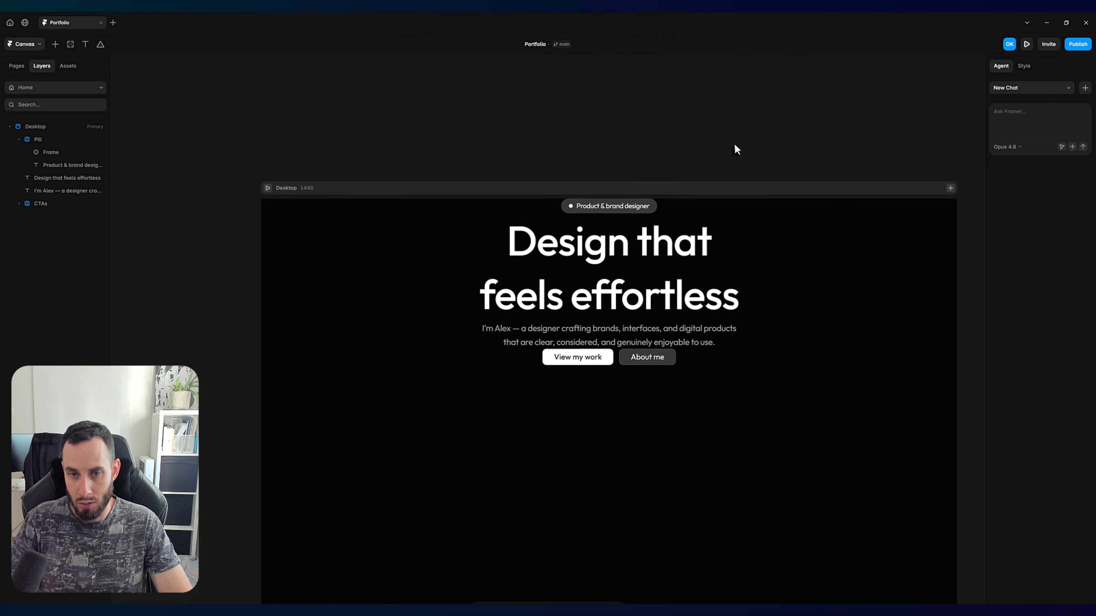
pyautogui.moveTo(735, 143); pyautogui.dragTo(654, 132)
pyautogui.click(19, 139)
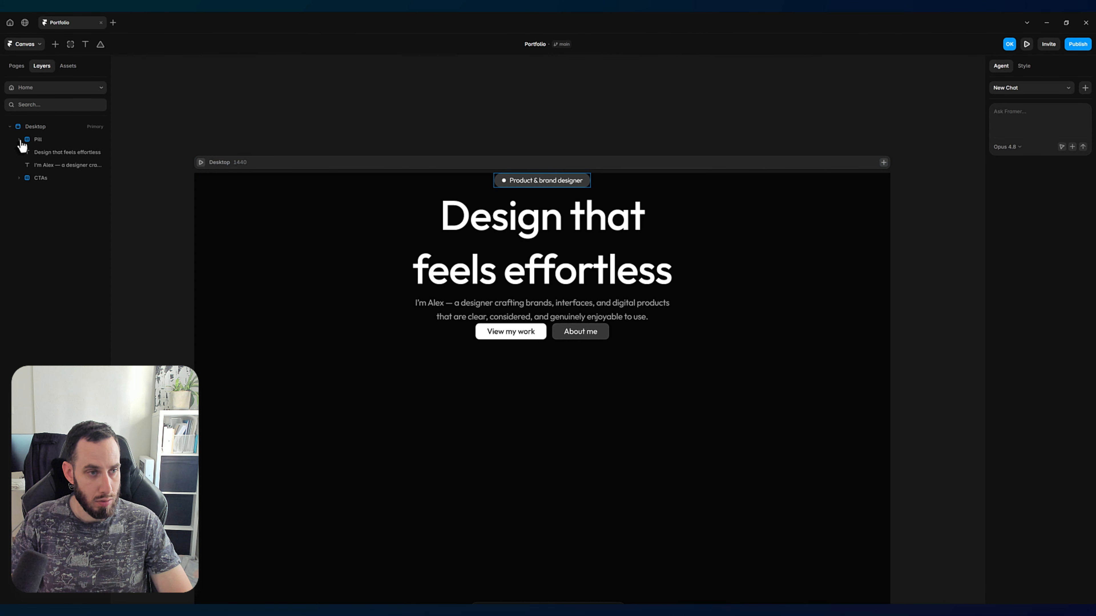
pyautogui.click(27, 140)
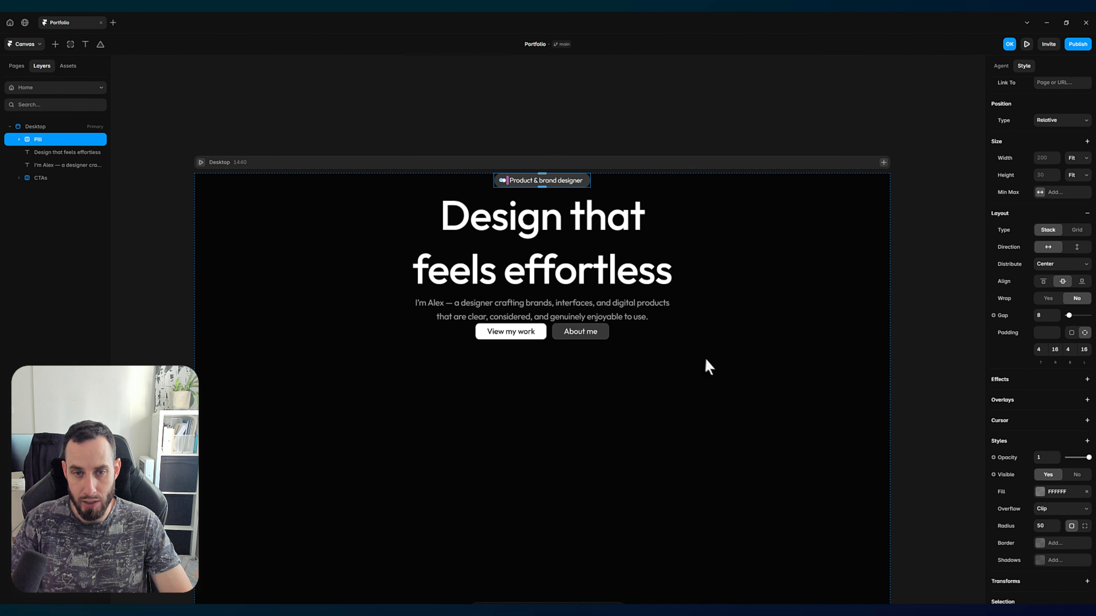
pyautogui.click(753, 382)
pyautogui.moveTo(752, 382); pyautogui.dragTo(416, 175)
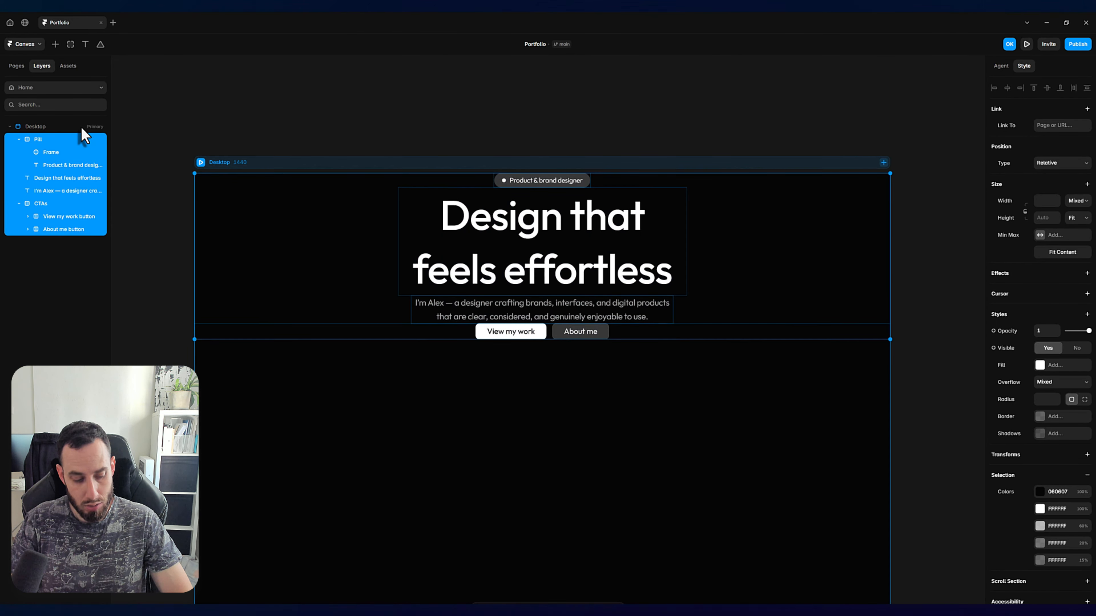
pyautogui.hotkey('shift', 'a')
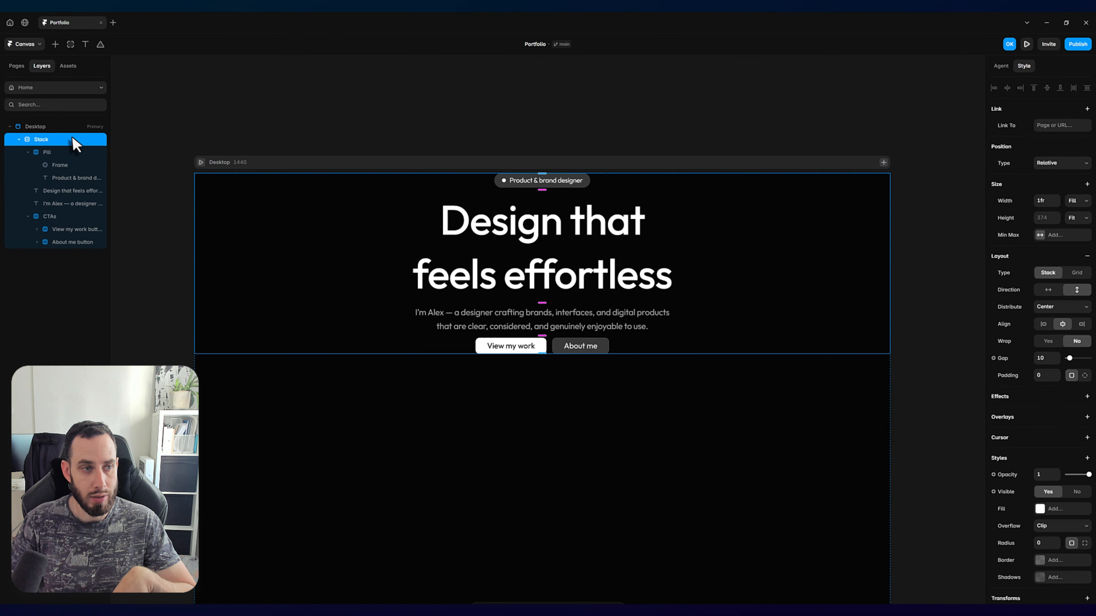
pyautogui.doubleClick(48, 139)
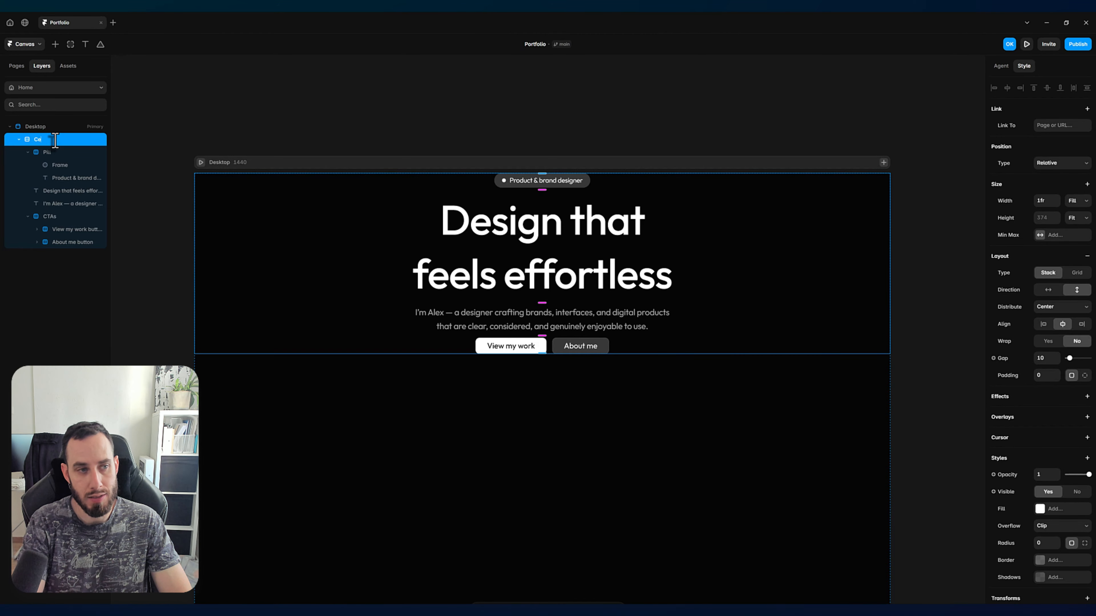
pyautogui.press('Return')
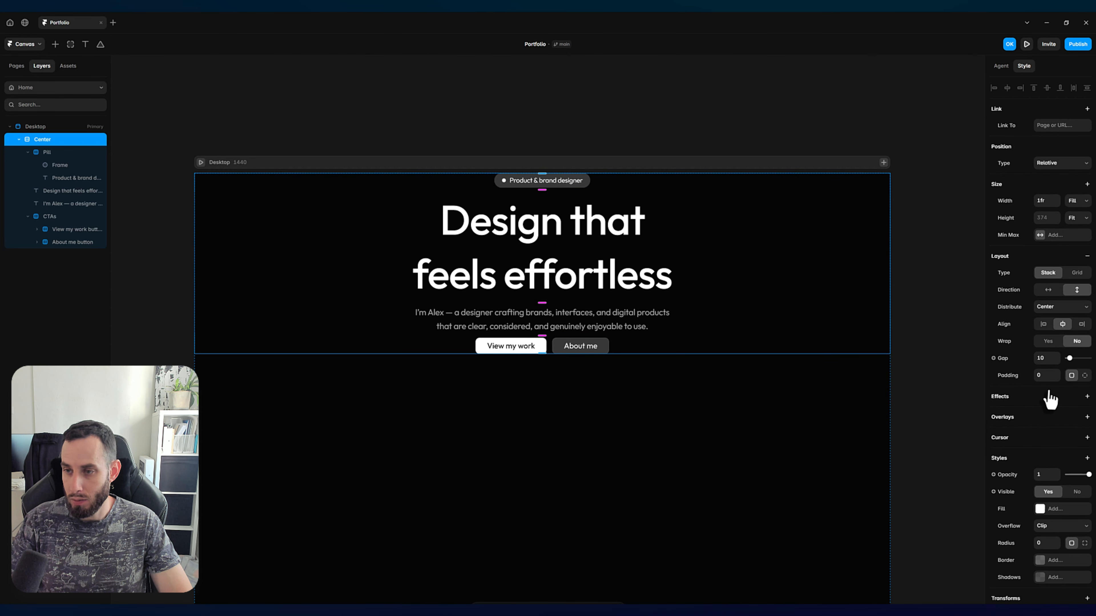
# Step: Set the Center stack's gap to 24 and collapse its layer
pyautogui.click(1045, 359)
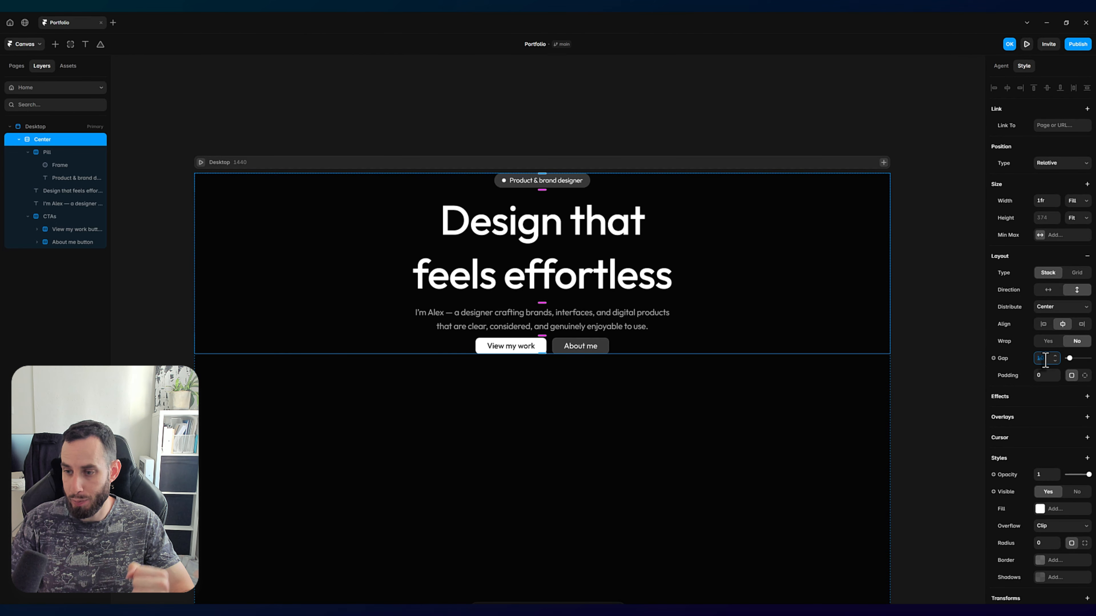
pyautogui.write('24')
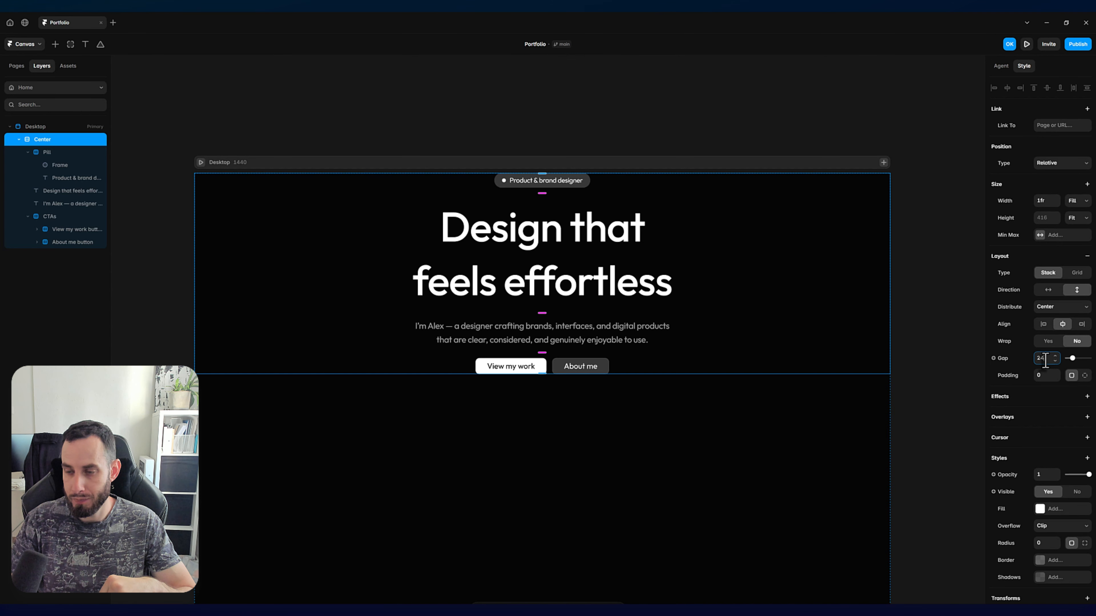
pyautogui.click(20, 139)
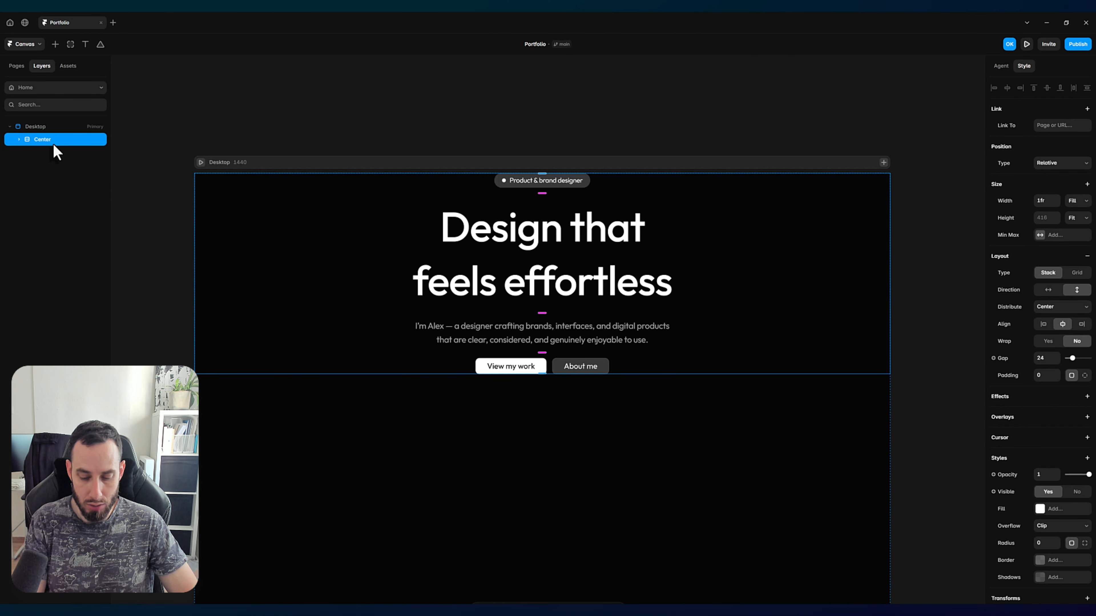
# Step: Wrap the Center stack in a new stack named Hero and set its height to 800
pyautogui.hotkey('ctrl', 'Return')
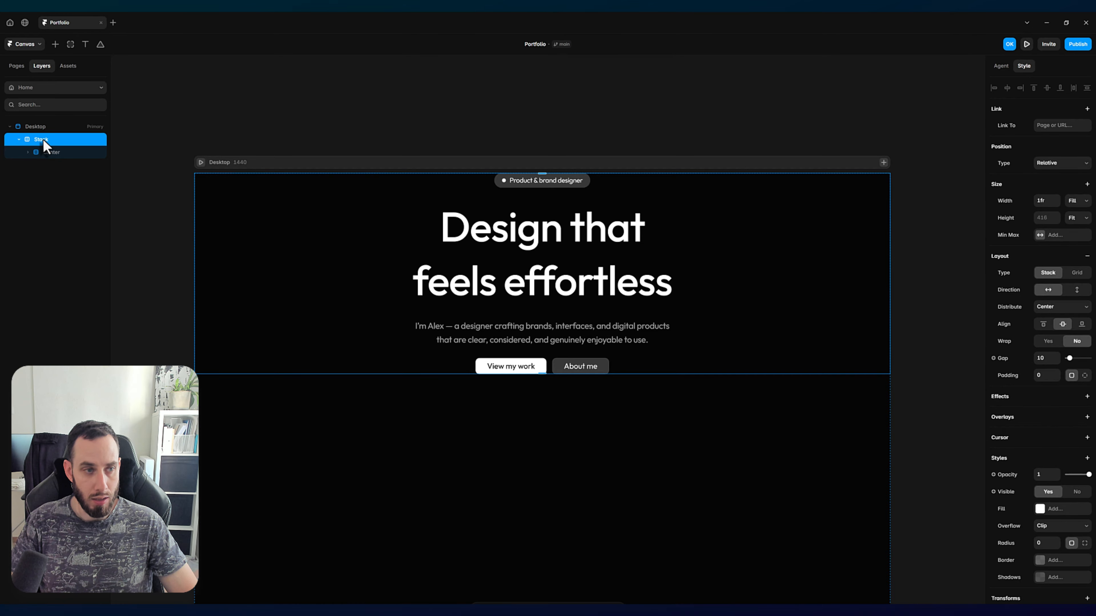
pyautogui.doubleClick(43, 140)
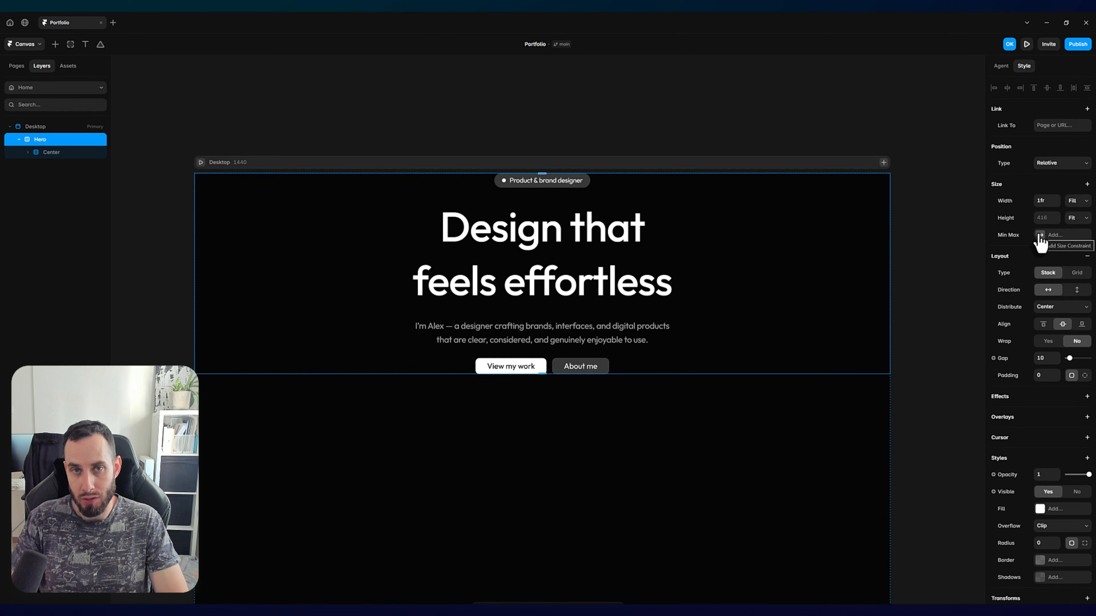
pyautogui.click(1042, 218)
pyautogui.write('8')
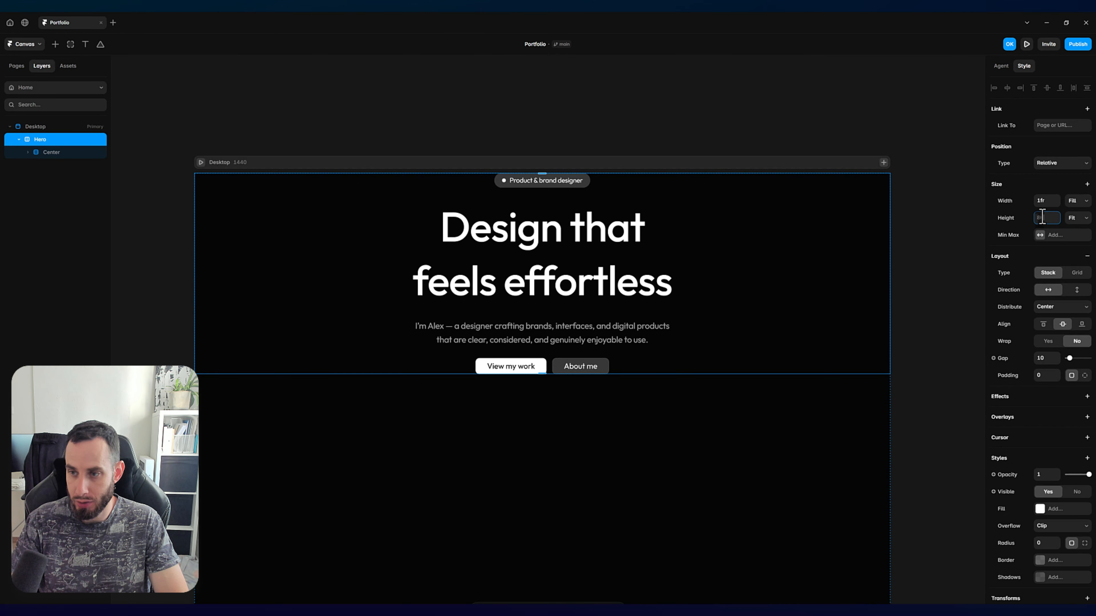
pyautogui.write('00')
pyautogui.press('Return')
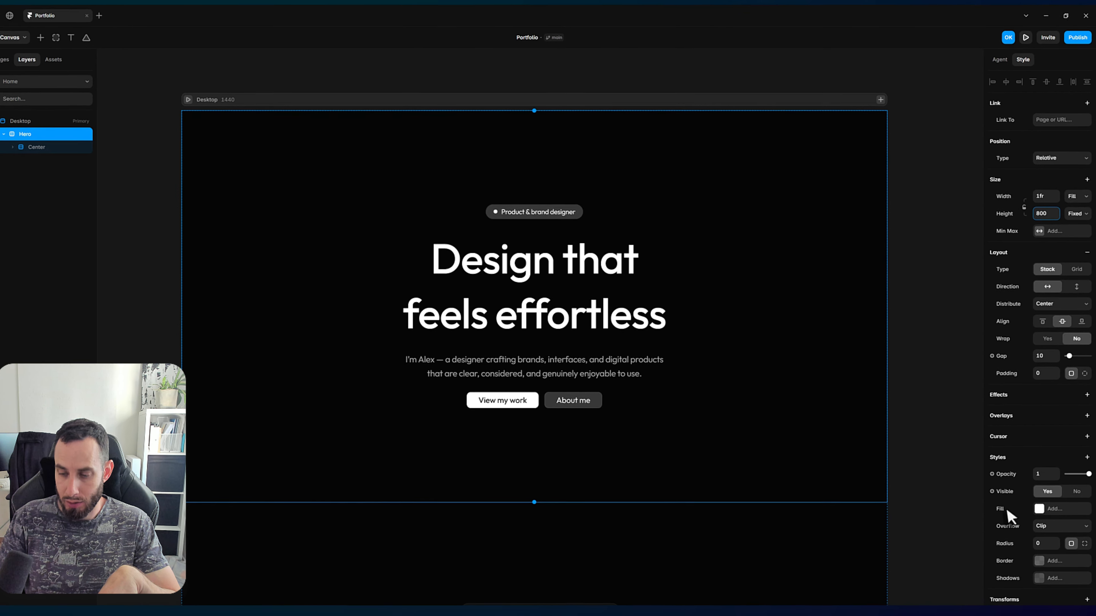
# Step: Fill the Hero stack with the image 46-starry-night-soft-gradient.jpg
pyautogui.click(1052, 510)
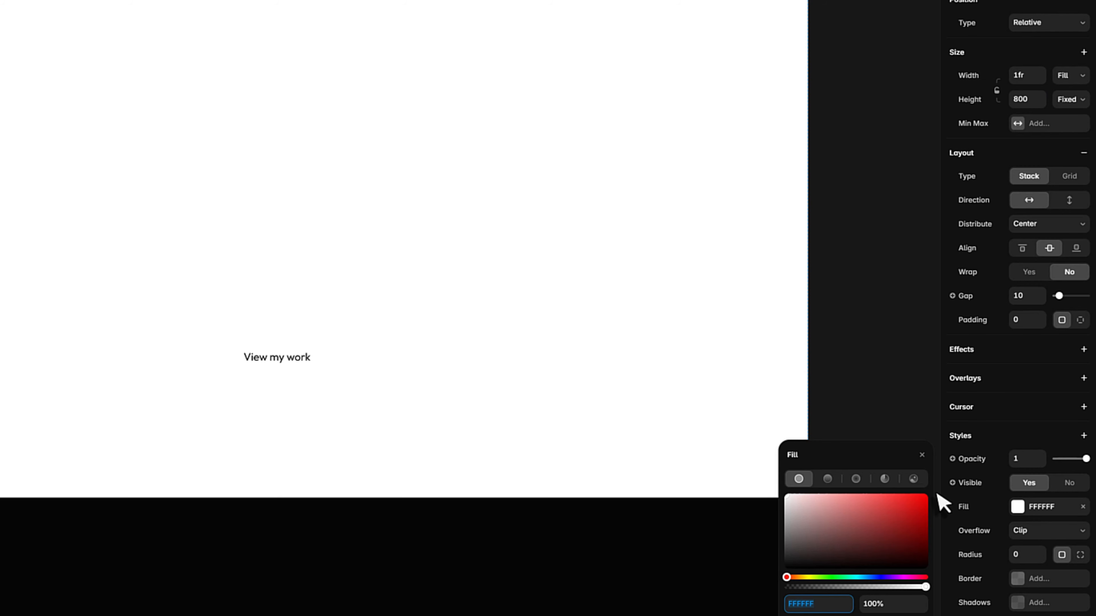
pyautogui.click(918, 485)
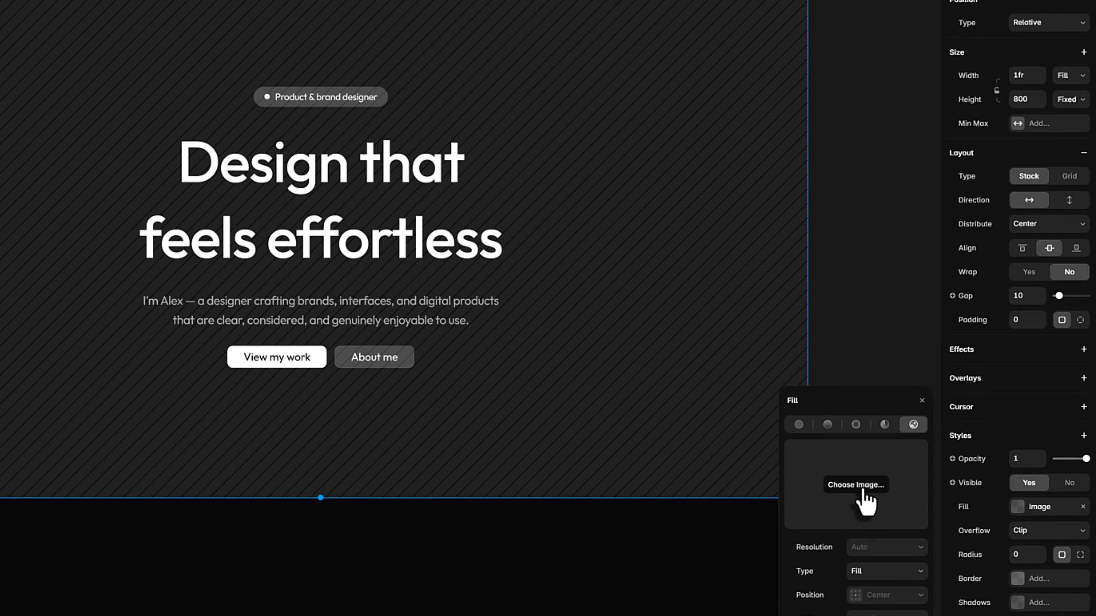
pyautogui.click(861, 491)
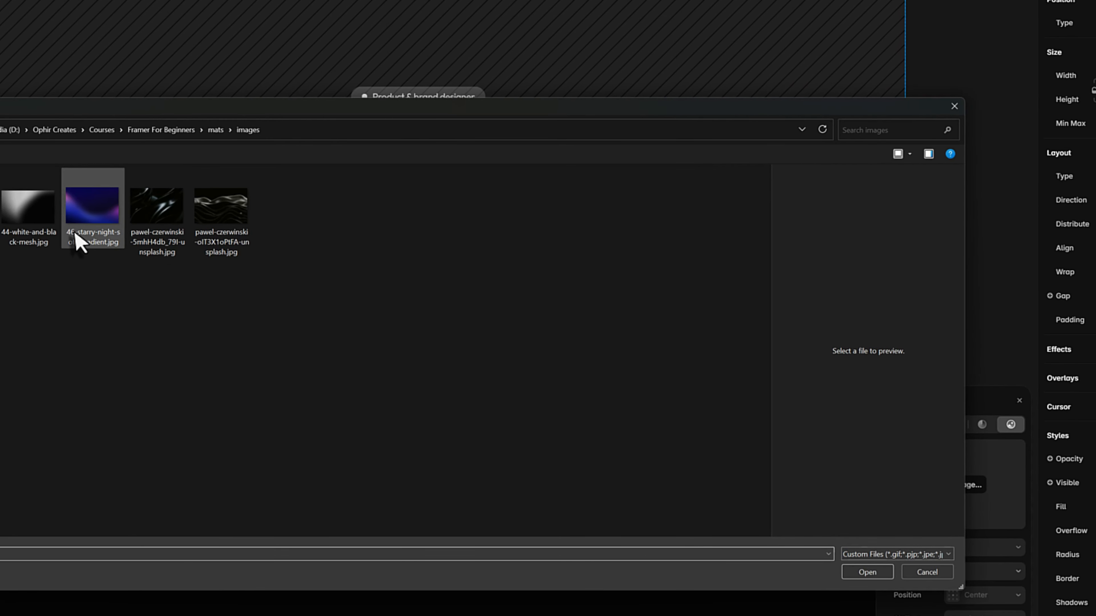
pyautogui.doubleClick(89, 207)
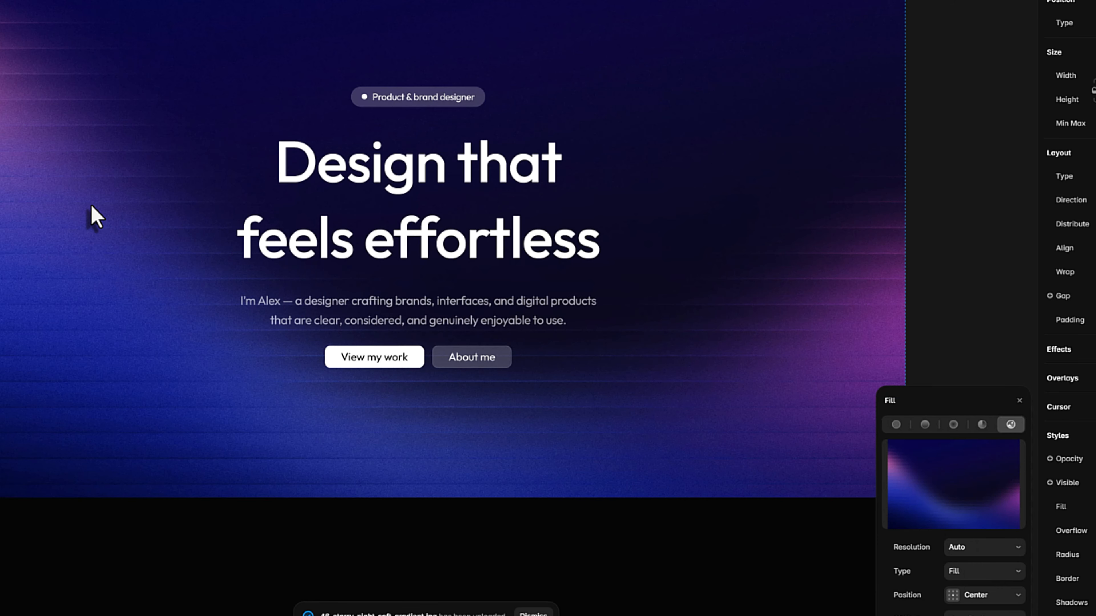
pyautogui.click(976, 208)
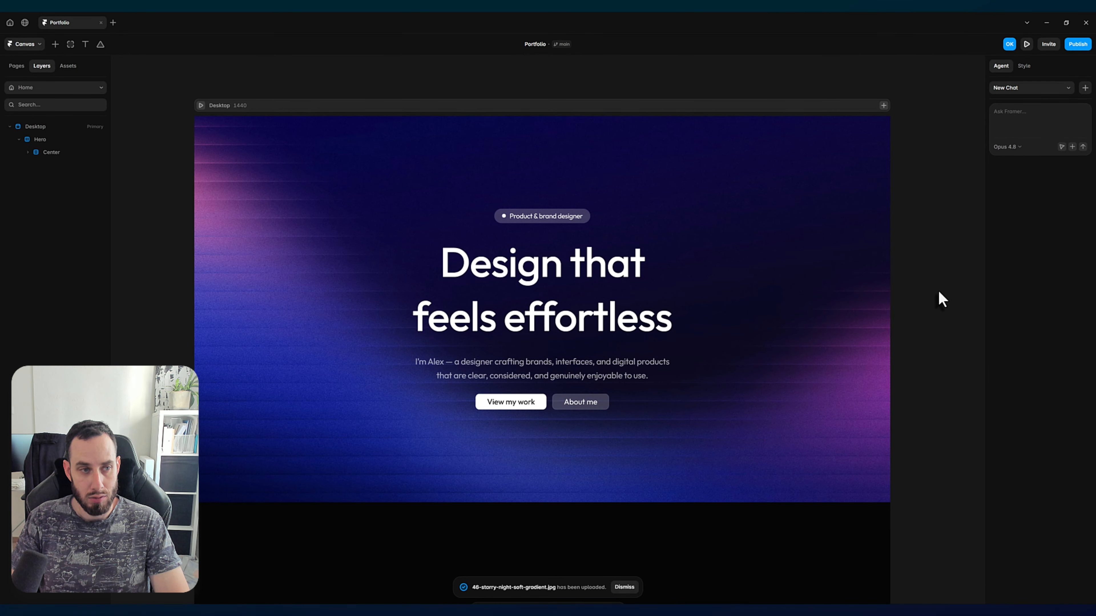
pyautogui.scroll(-1, 934, 291)
pyautogui.scroll(1, 647, 255)
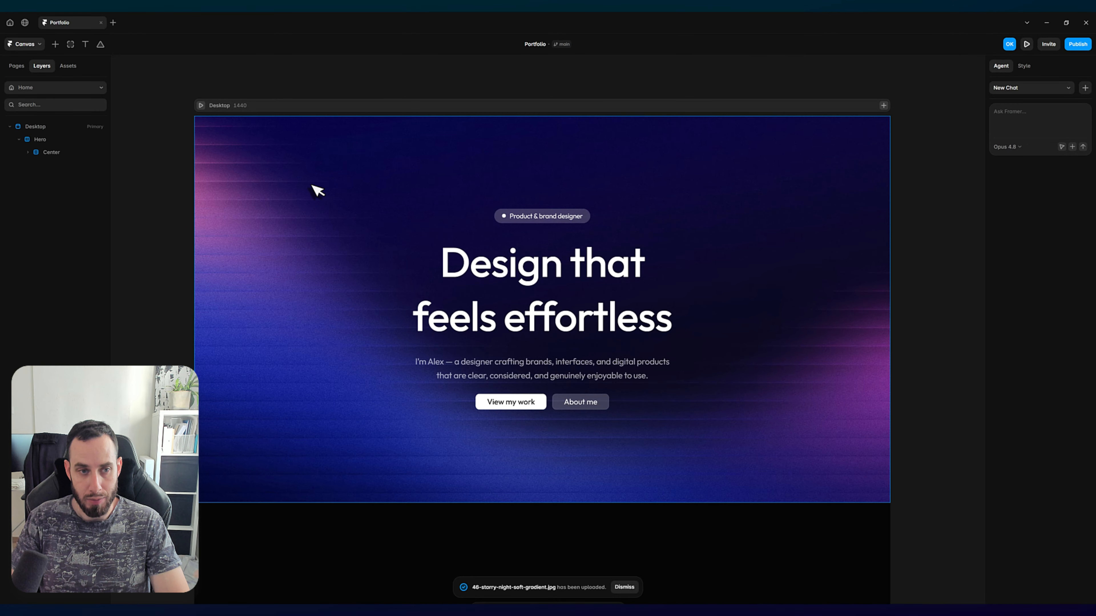
# Step: Add a linear mask style to the Hero stack
pyautogui.click(292, 233)
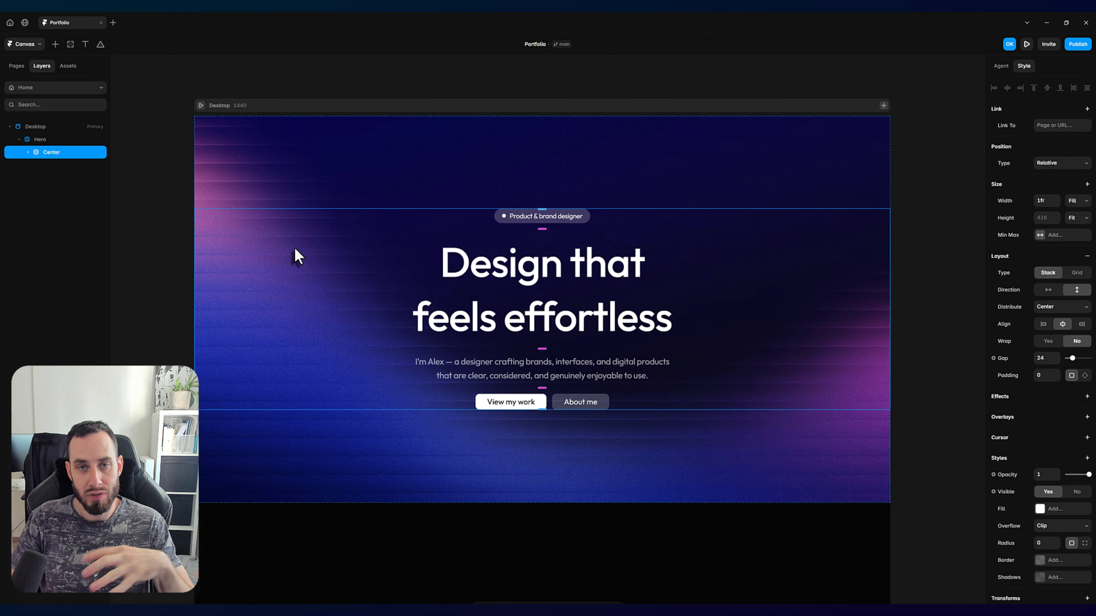
pyautogui.scroll(-1, 677, 319)
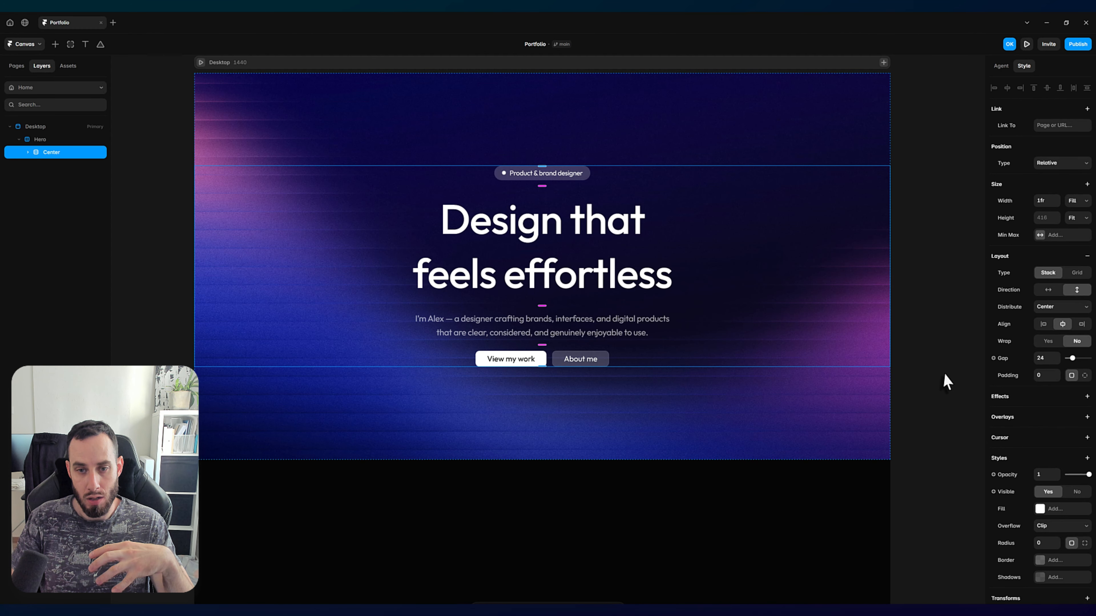
pyautogui.click(798, 416)
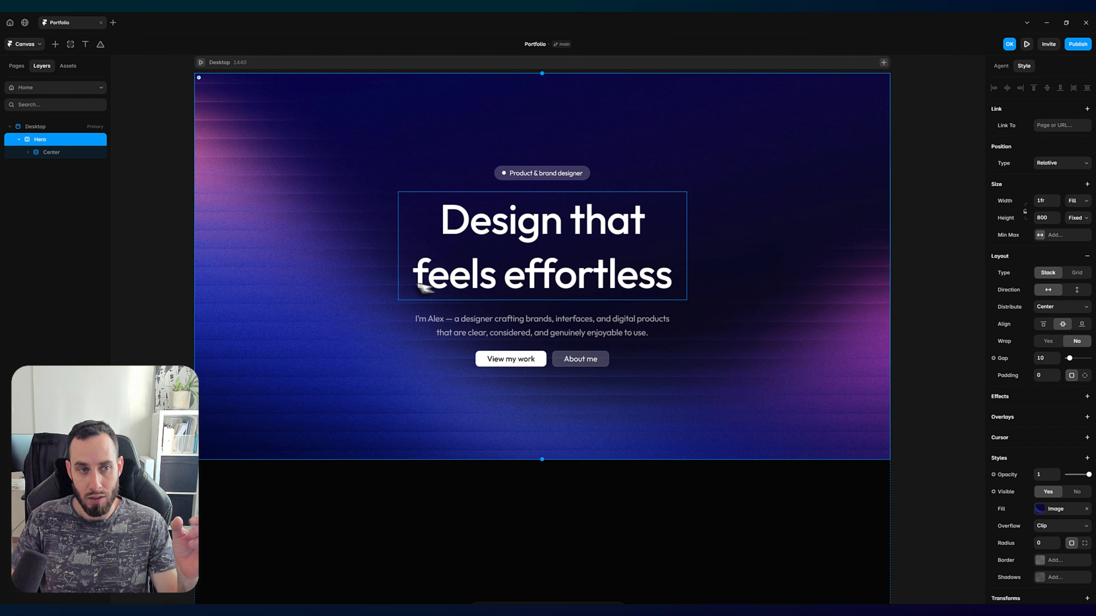
pyautogui.scroll(1, 337, 285)
pyautogui.scroll(-3, 338, 289)
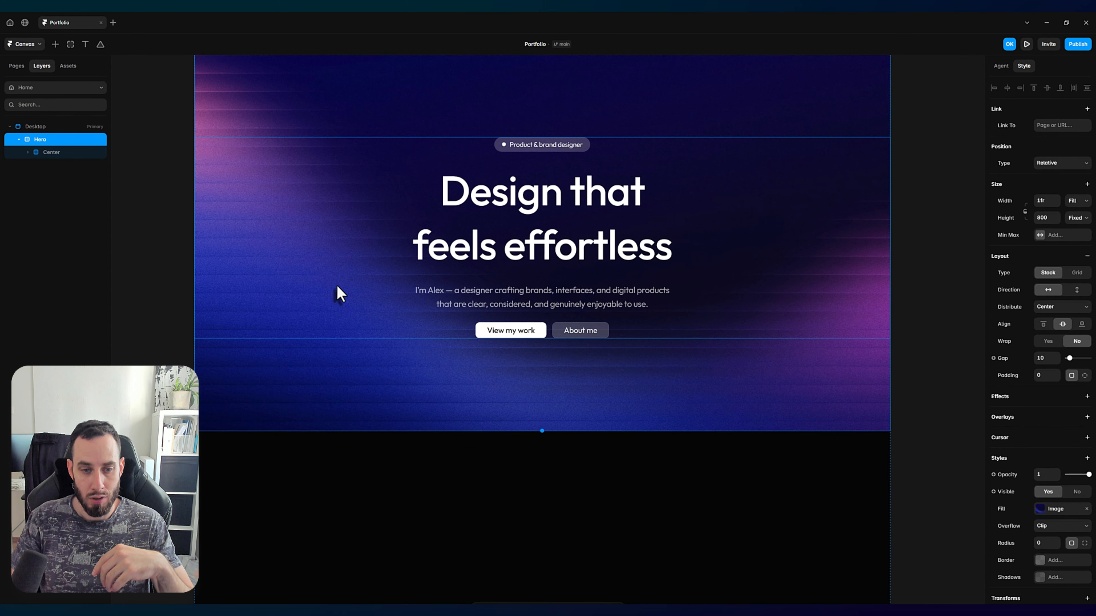
pyautogui.scroll(-1, 414, 345)
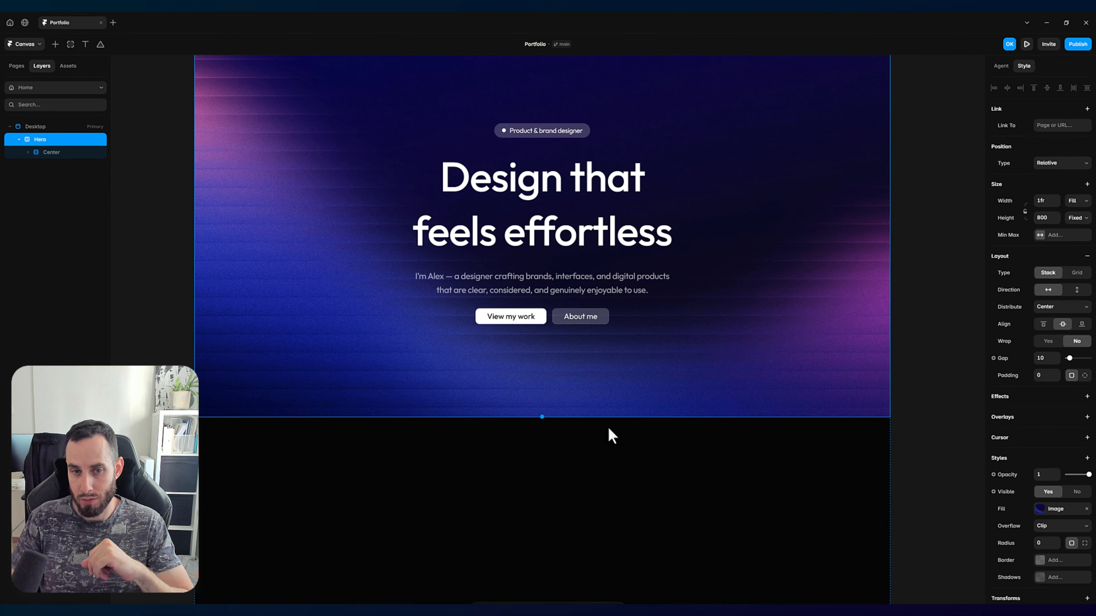
pyautogui.scroll(1, 608, 428)
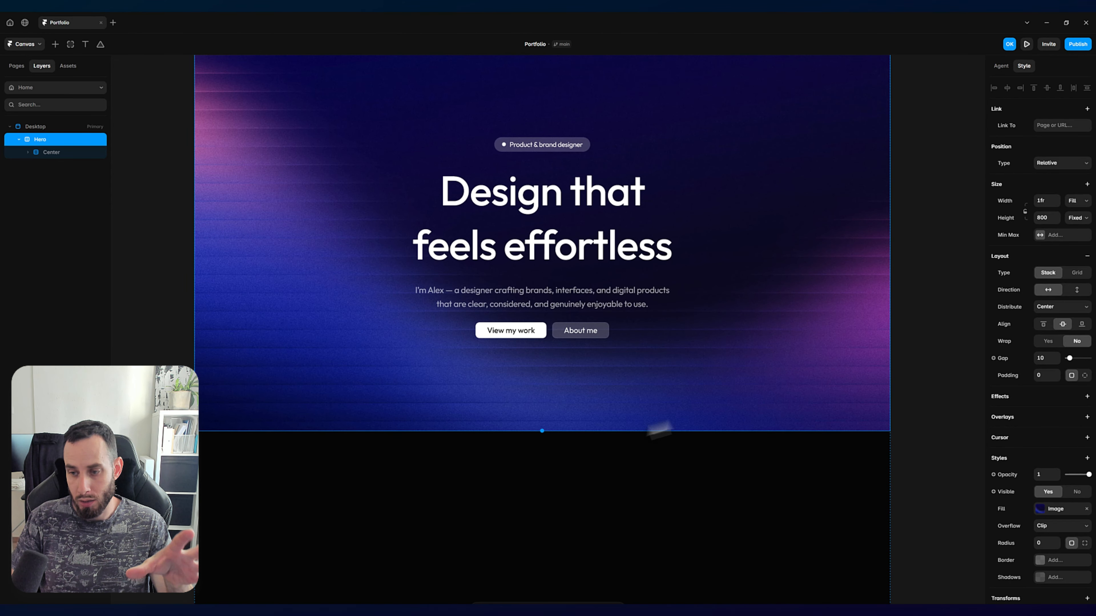
pyautogui.click(1087, 458)
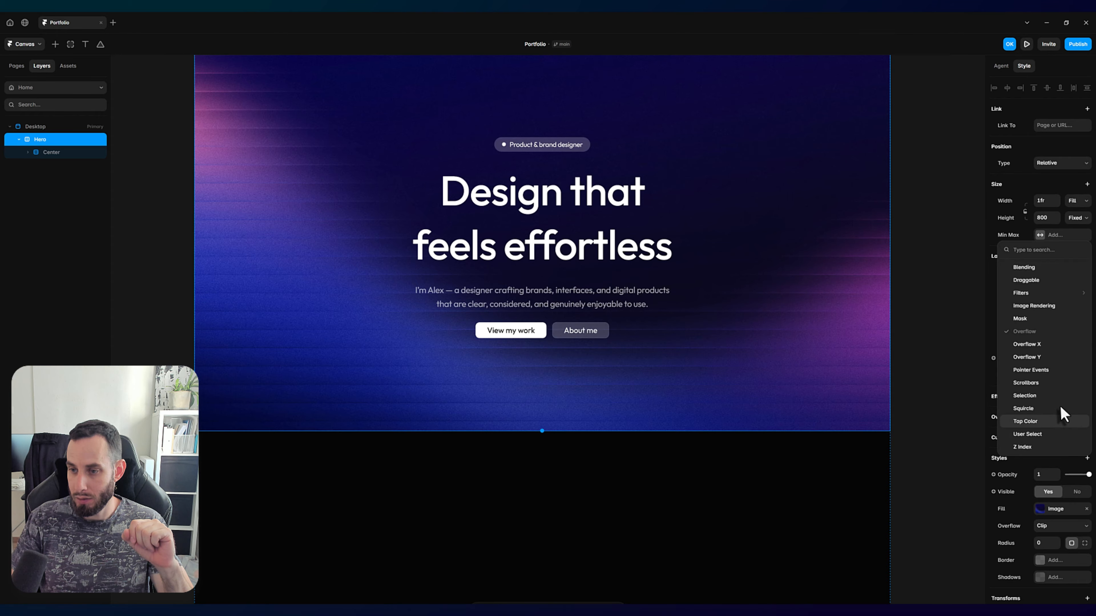
pyautogui.click(1037, 321)
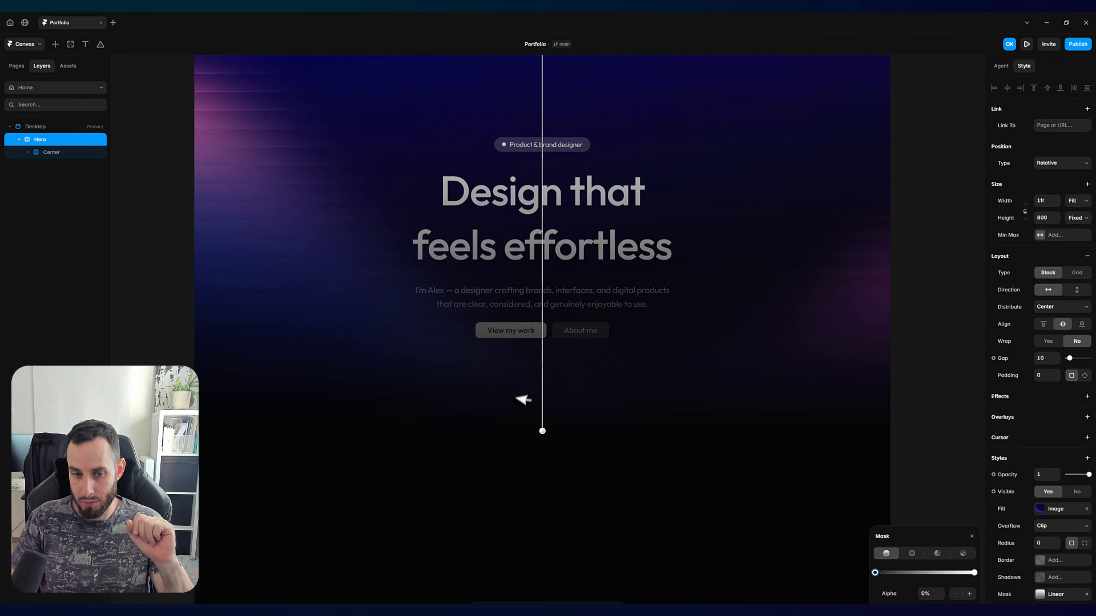
# Step: Try moving the transparent end of the Hero stack's linear mask up from its lower edge to fade the hero sooner
pyautogui.scroll(1, 513, 416)
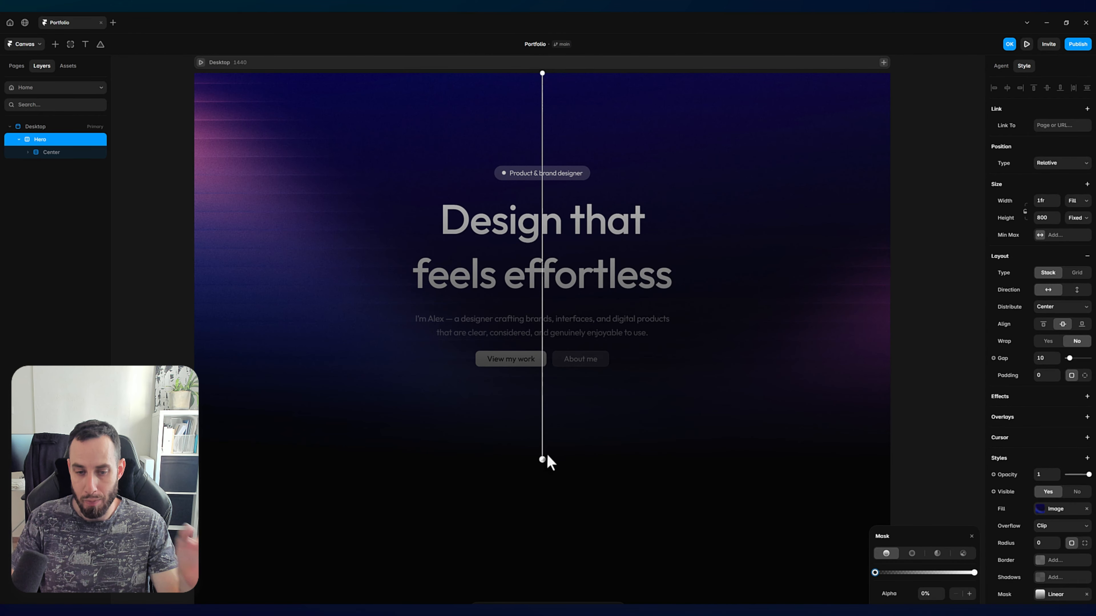
pyautogui.moveTo(542, 458); pyautogui.dragTo(543, 305)
pyautogui.moveTo(550, 349); pyautogui.dragTo(546, 425)
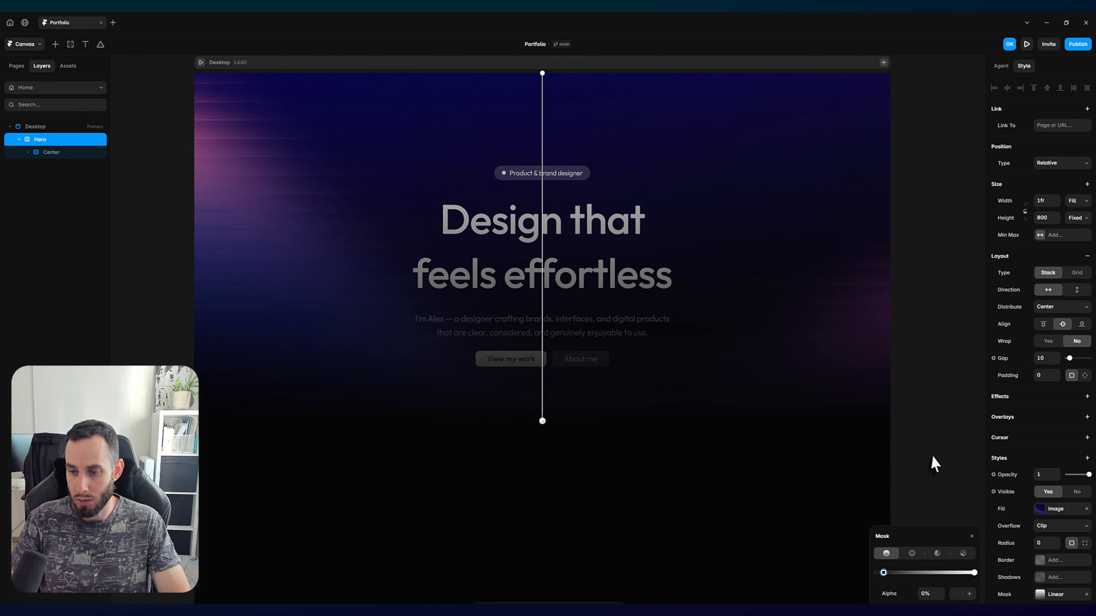
pyautogui.click(931, 463)
# Step: Remove the image fill and the linear mask from the Hero stack
pyautogui.click(100, 139)
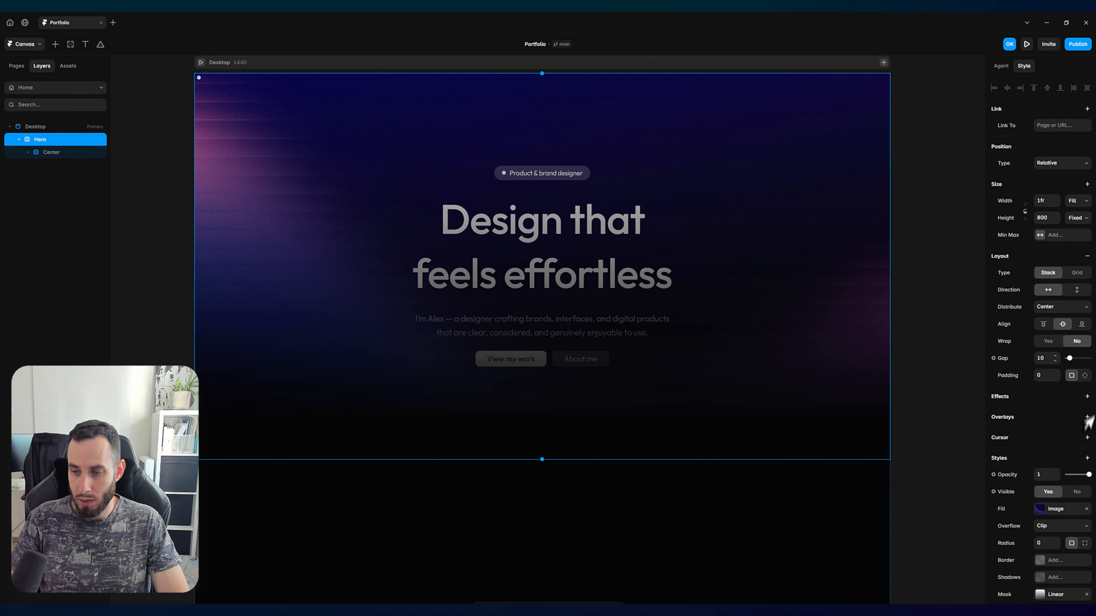
pyautogui.click(1086, 509)
pyautogui.scroll(-3, 1084, 510)
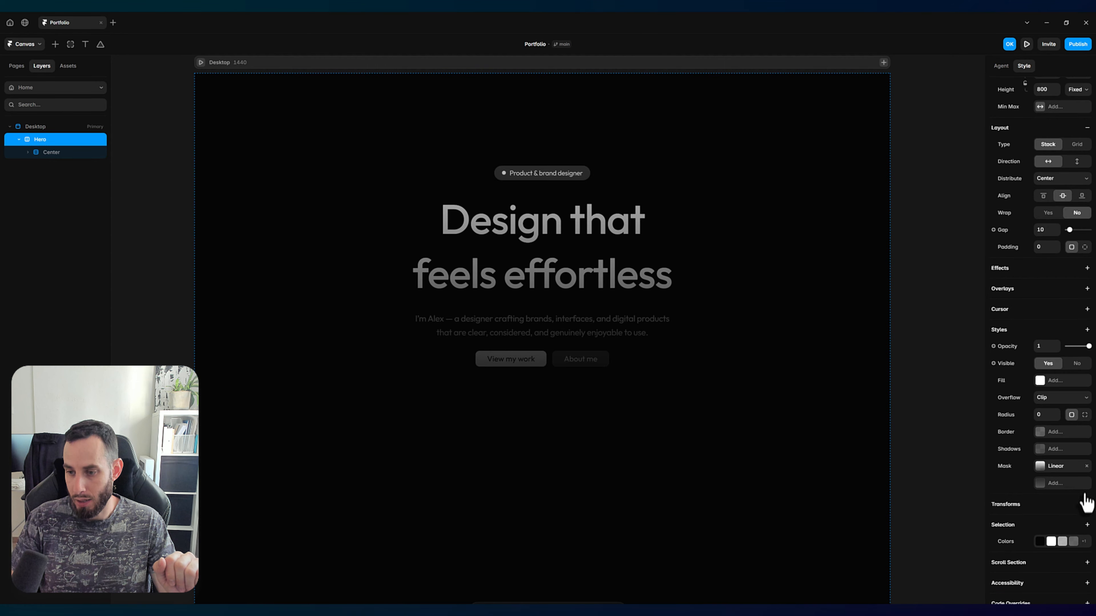
pyautogui.click(1086, 466)
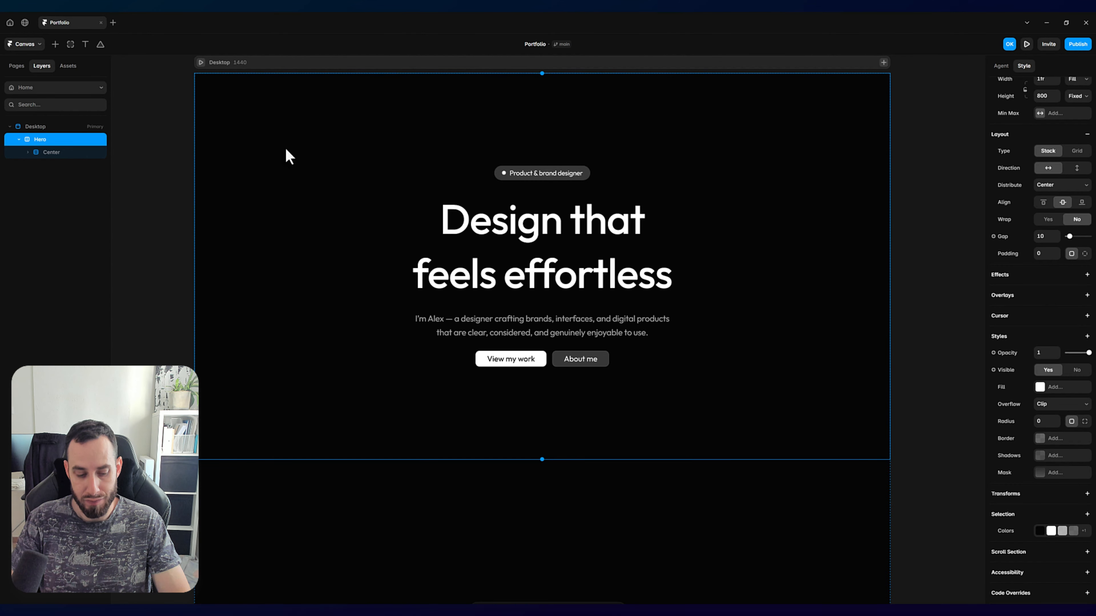
# Step: Draw a frame about 1402 by 768 inside the Hero stack and set its position type to Absolute
pyautogui.press('f')
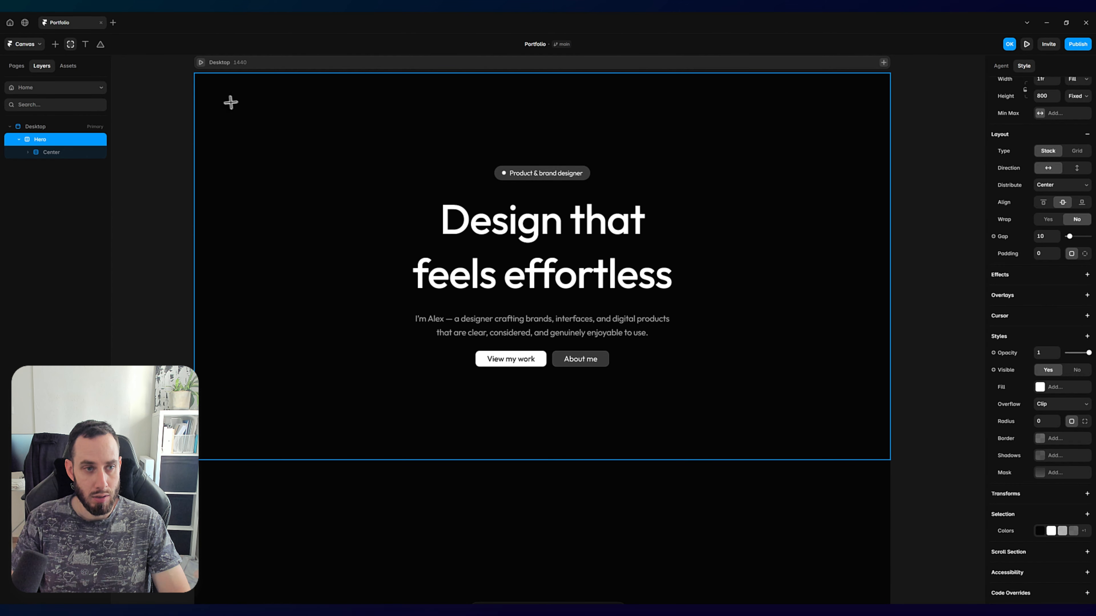
pyautogui.moveTo(203, 80); pyautogui.dragTo(873, 452)
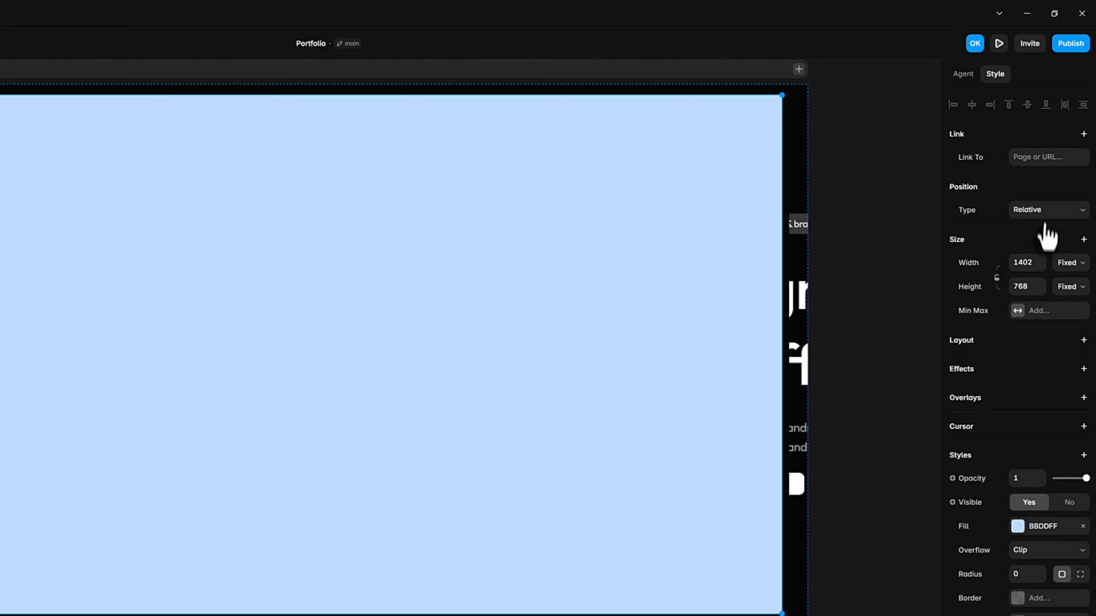
pyautogui.click(1051, 211)
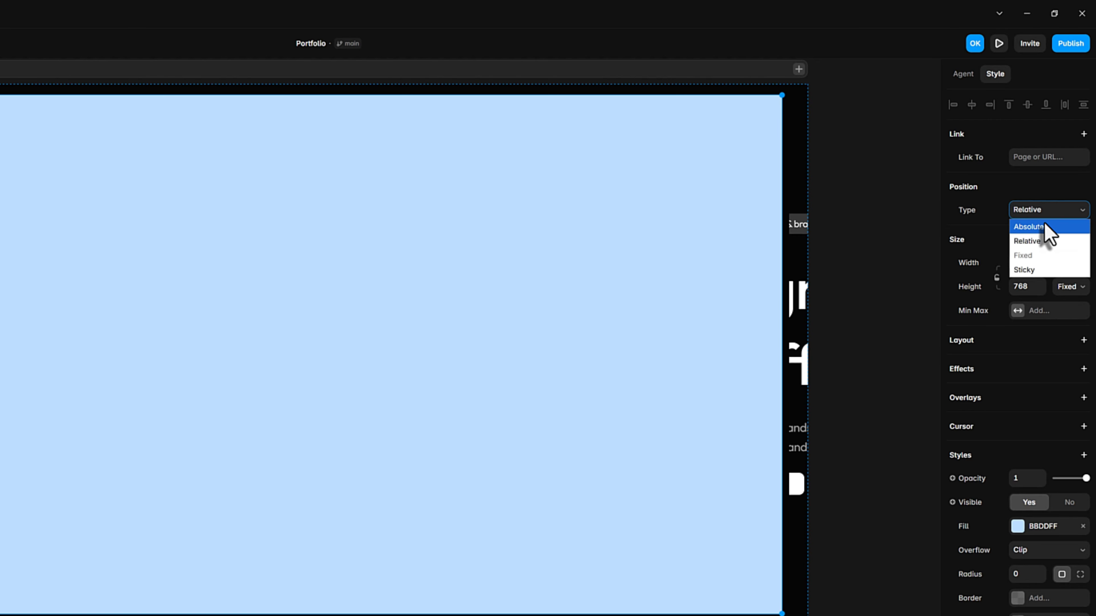
pyautogui.click(1049, 226)
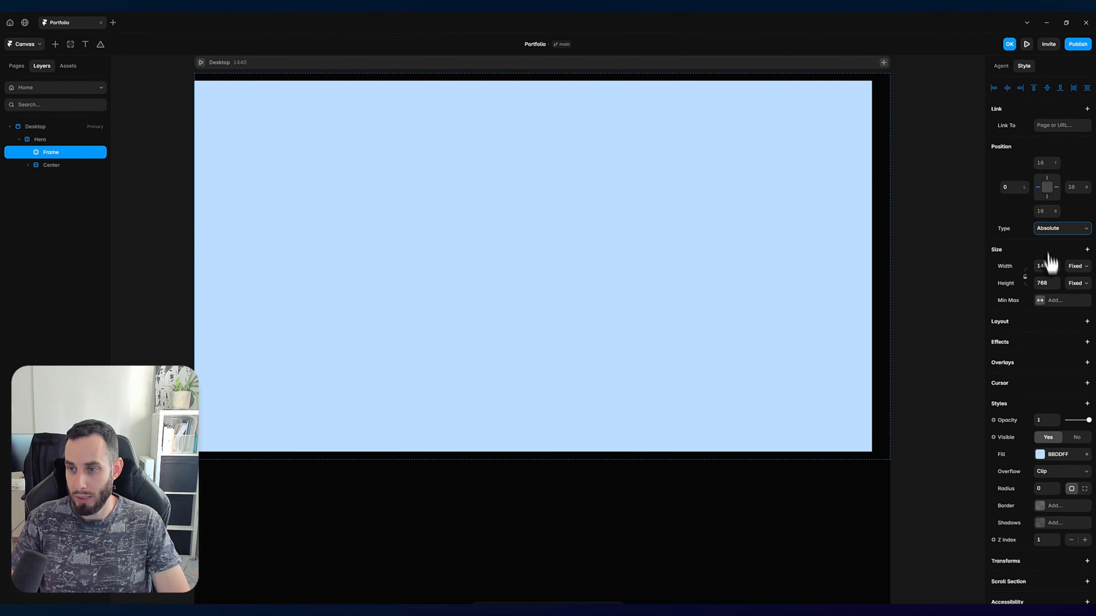
# Step: Set the new frame's width and height to 100% of the Hero stack
pyautogui.click(1047, 265)
pyautogui.click(1047, 265)
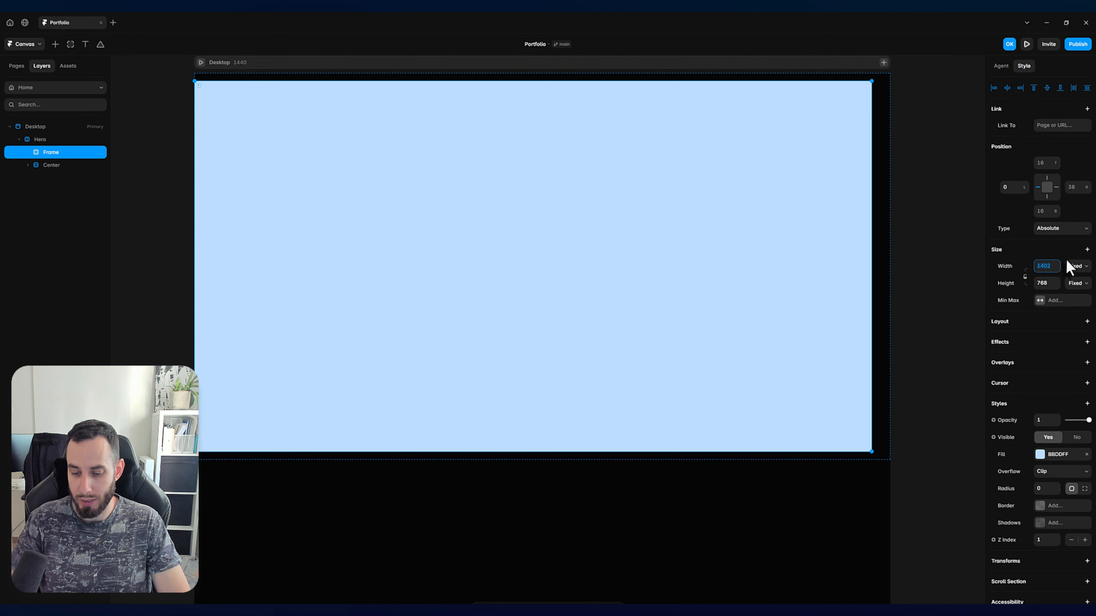
pyautogui.write('100')
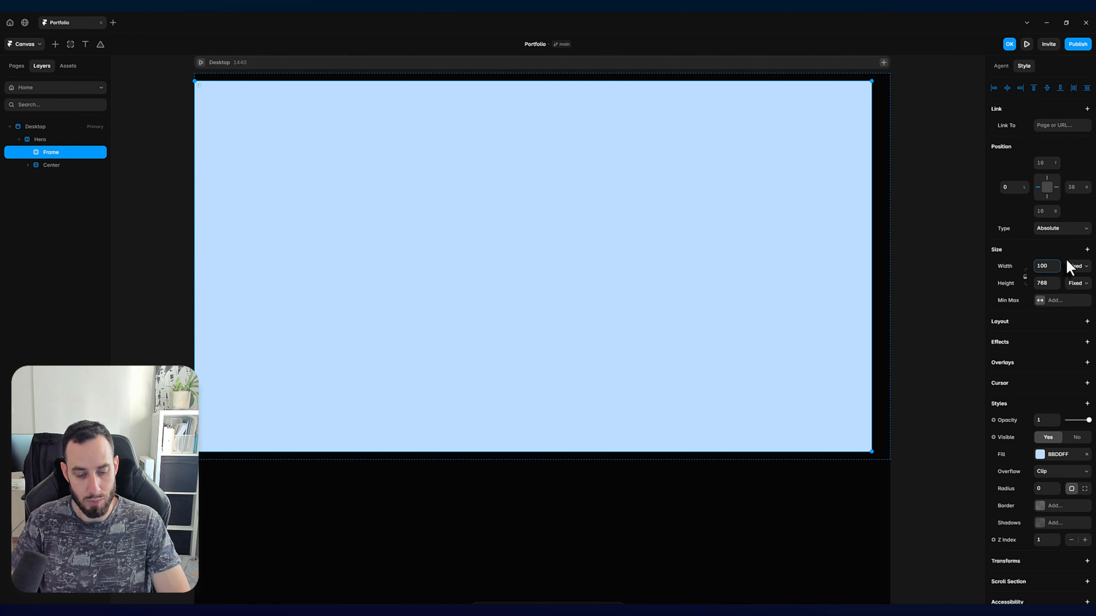
pyautogui.write('%')
pyautogui.press('Tab')
pyautogui.press('Tab')
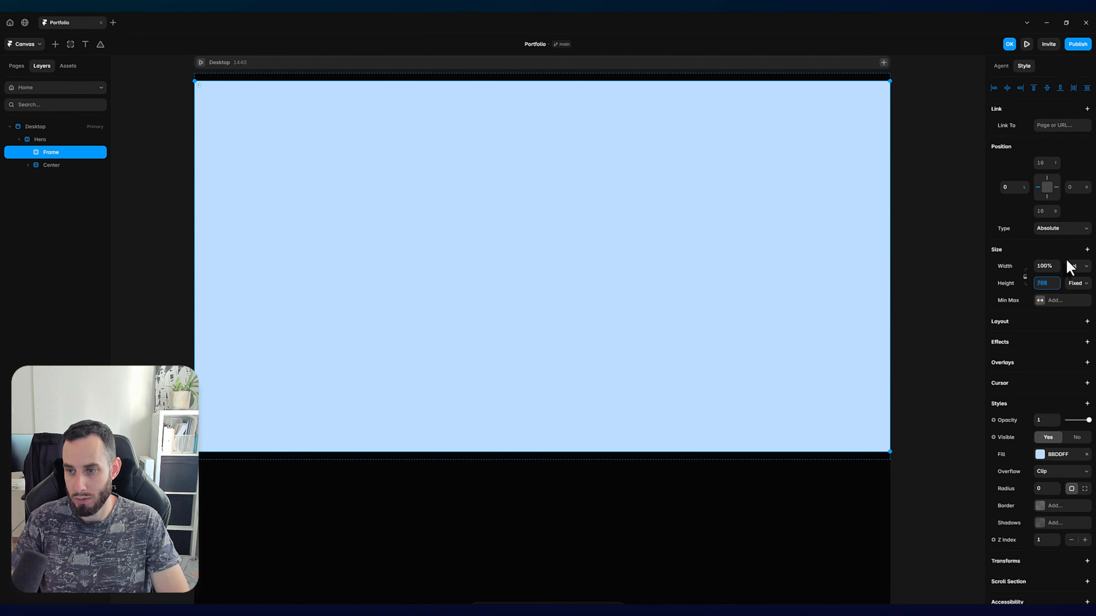
pyautogui.write('100%')
pyautogui.press('Return')
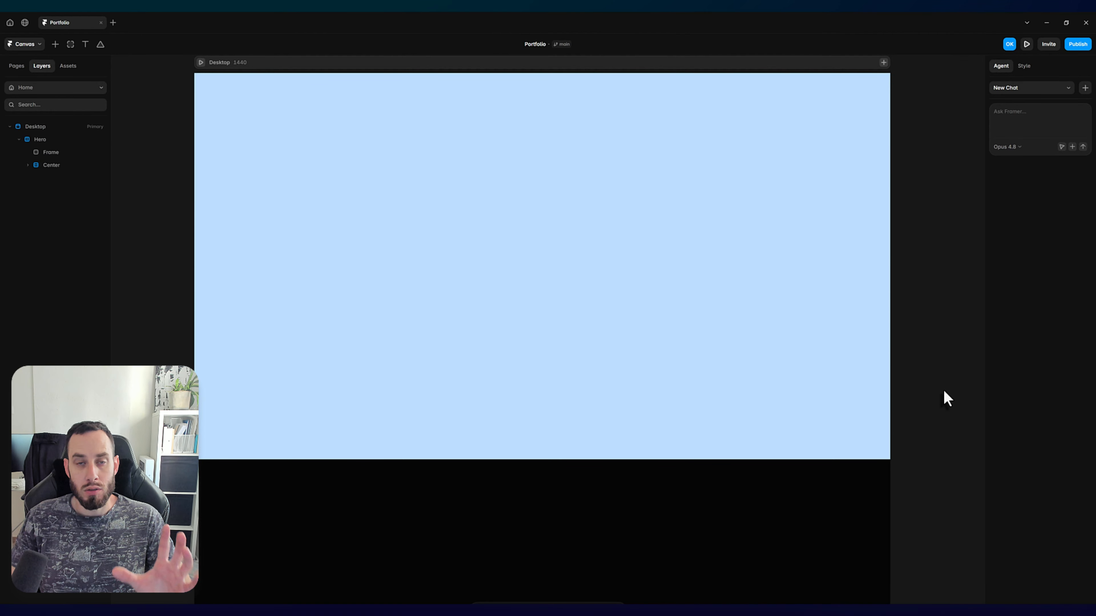
# Step: Fill the absolute frame with the image 46-starry-night-soft-gradient.jpg and set its Z Index to 0
pyautogui.click(697, 242)
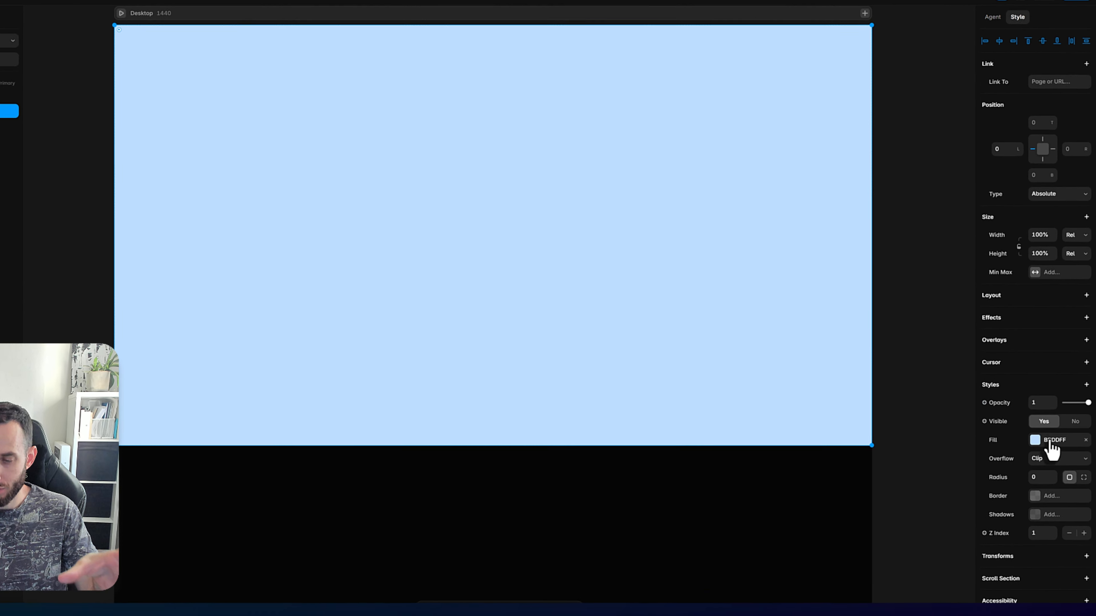
pyautogui.click(1040, 395)
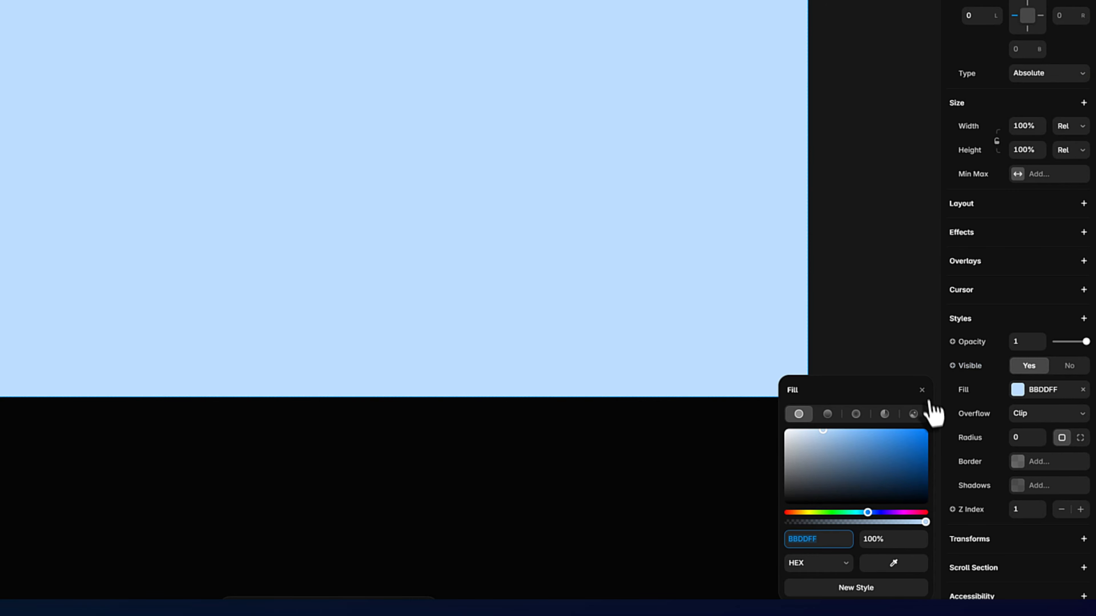
pyautogui.click(914, 414)
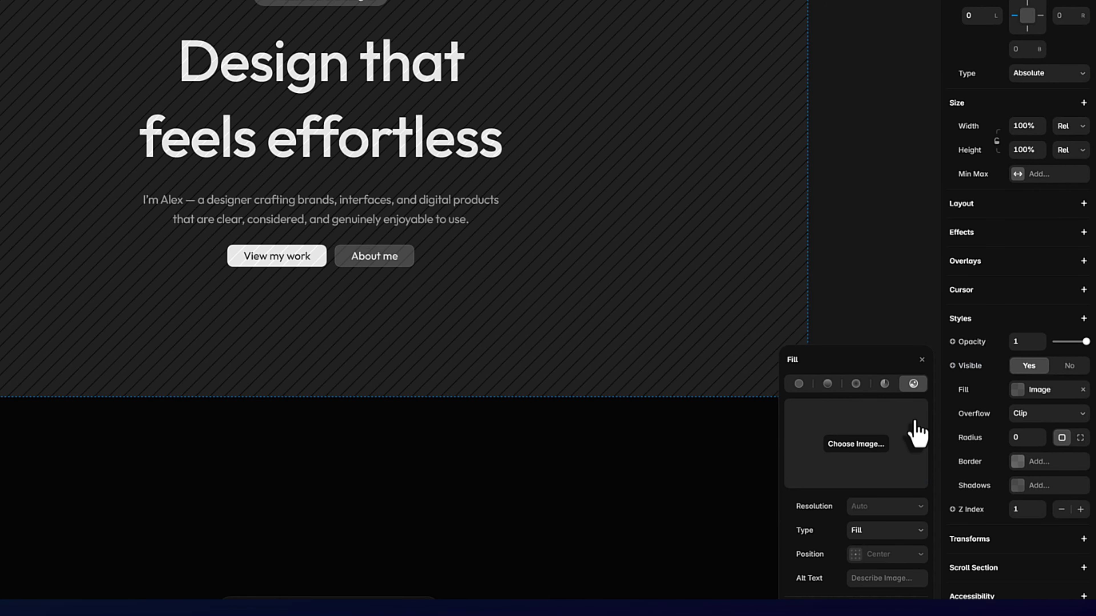
pyautogui.click(867, 449)
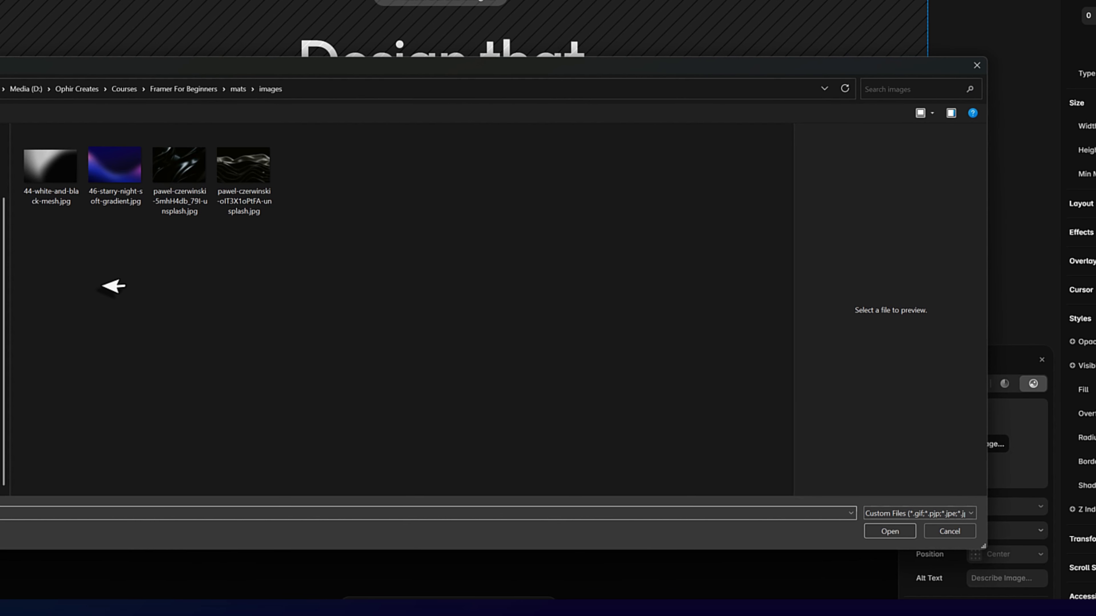
pyautogui.click(108, 189)
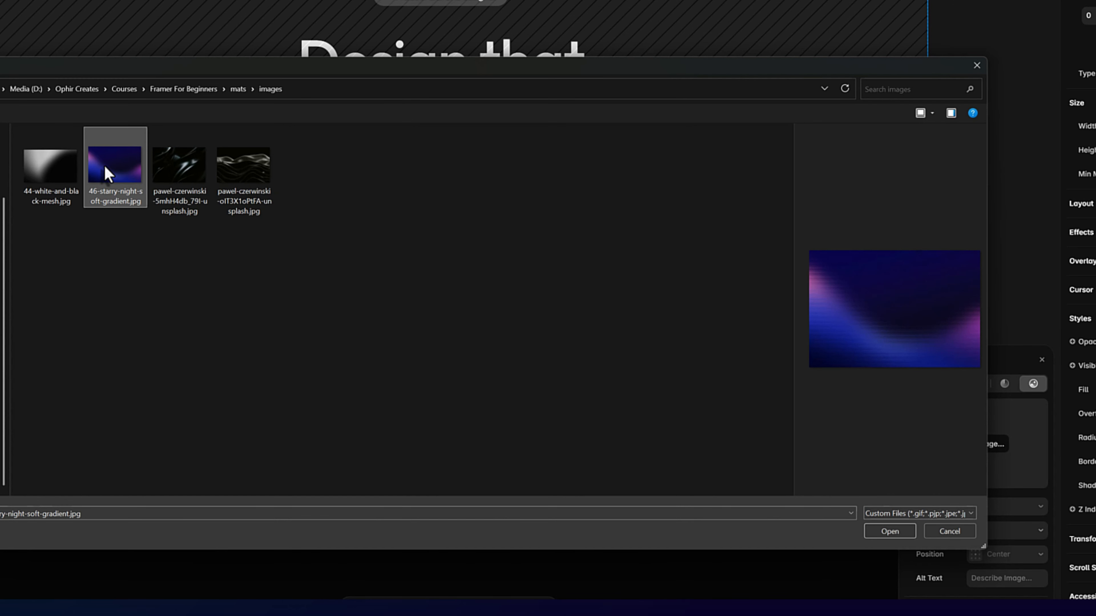
pyautogui.doubleClick(104, 166)
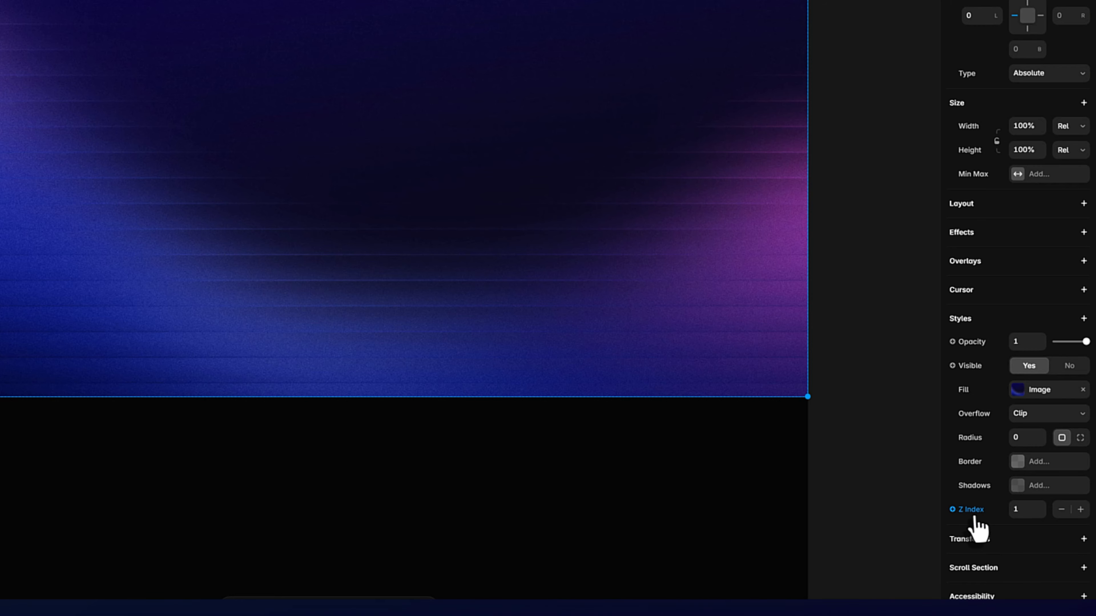
pyautogui.click(1020, 510)
pyautogui.write('0')
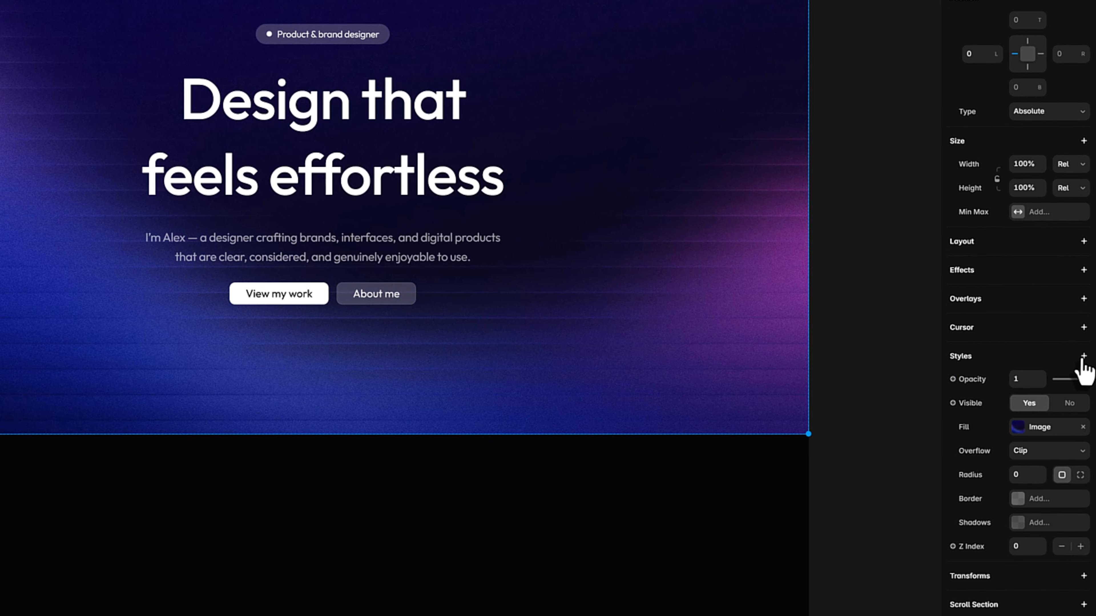
# Step: Add a linear mask to the background image and move its transparent end slightly above the hero's lower edge
pyautogui.click(1083, 357)
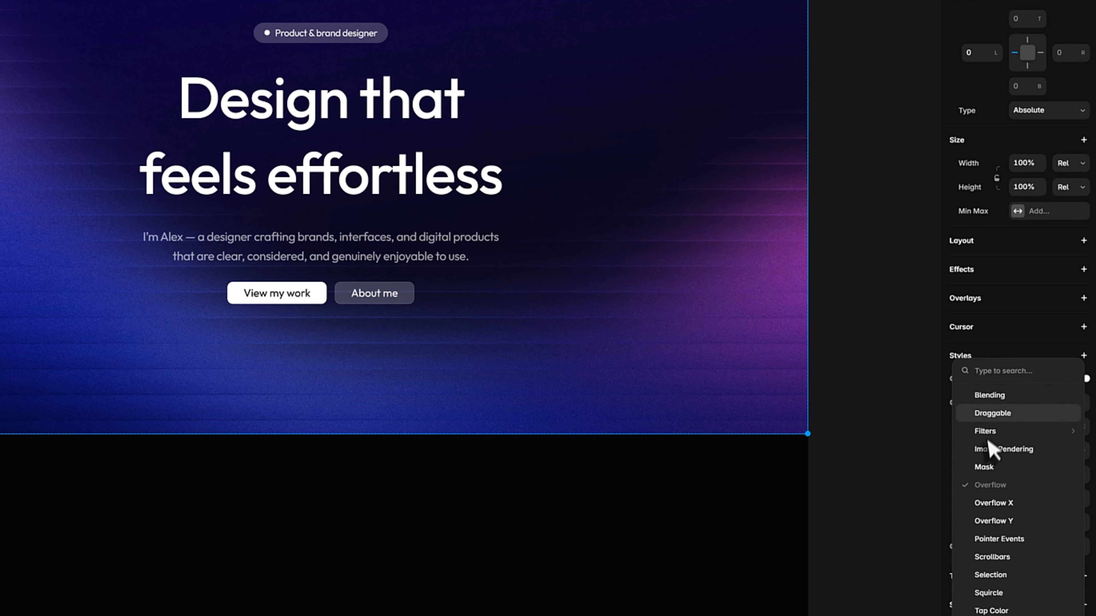
pyautogui.click(984, 467)
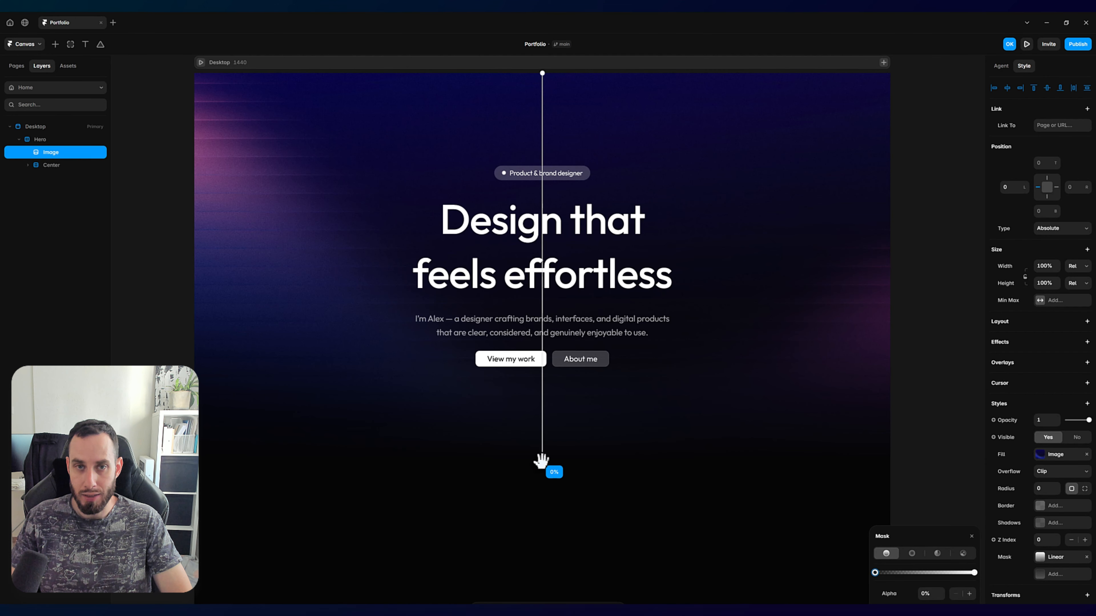
pyautogui.moveTo(542, 461)
pyautogui.mouseDown()
pyautogui.moveTo(542, 401)
pyautogui.moveTo(539, 445)
pyautogui.mouseUp()
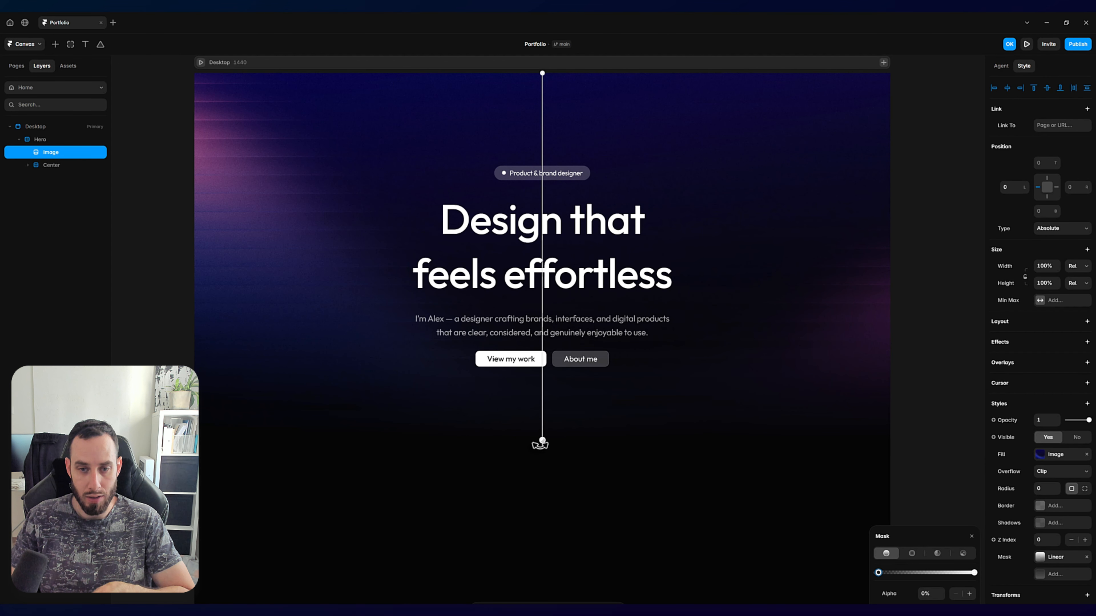